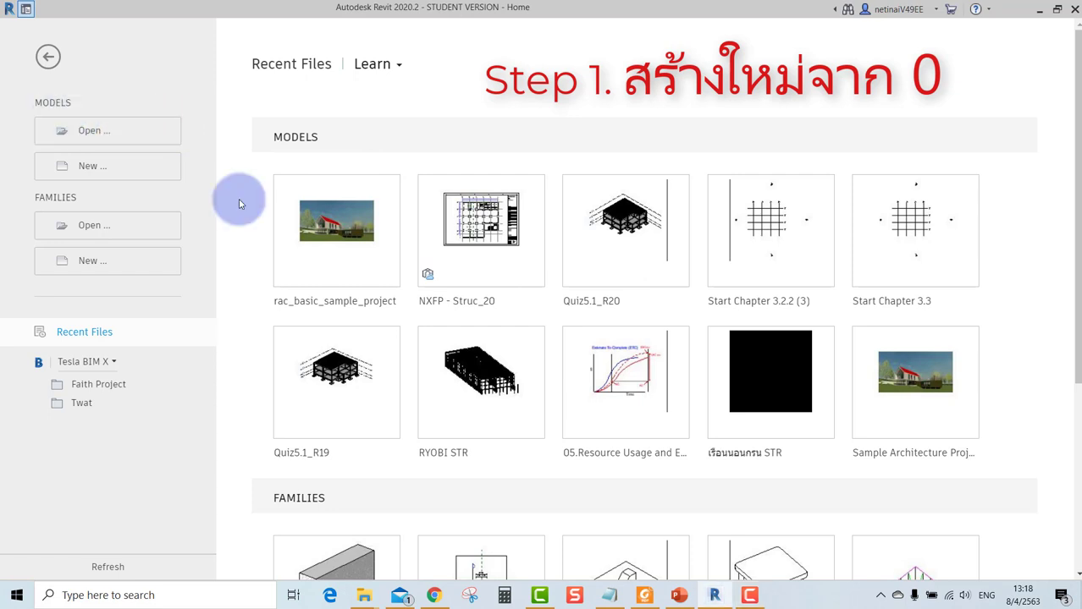
# Create a new project template based on the Structural Template, opening on the Level 2 plan.
pyautogui.click(113, 165)
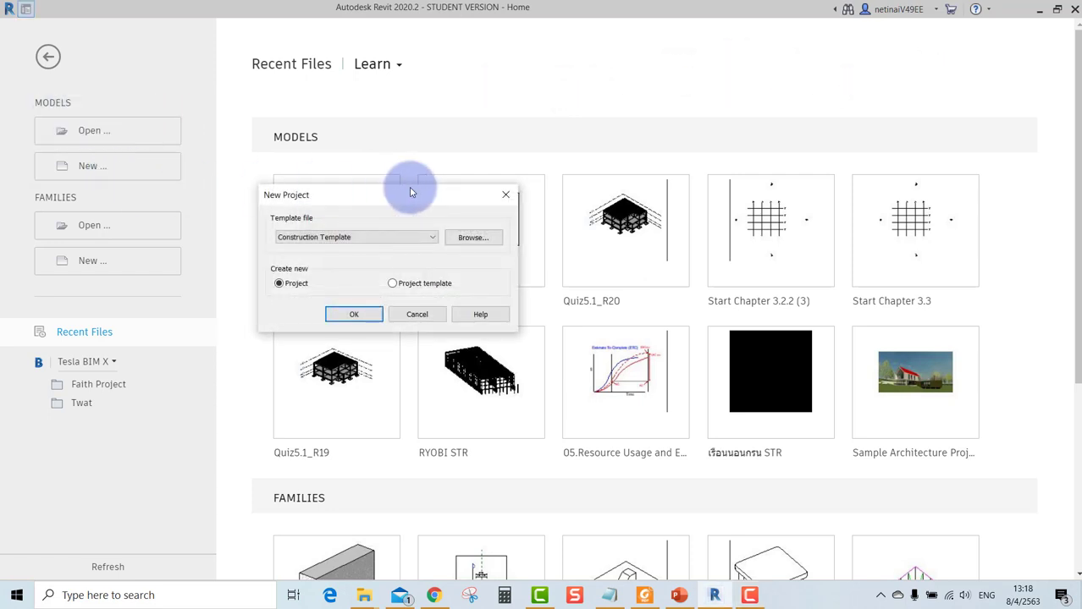
pyautogui.click(363, 237)
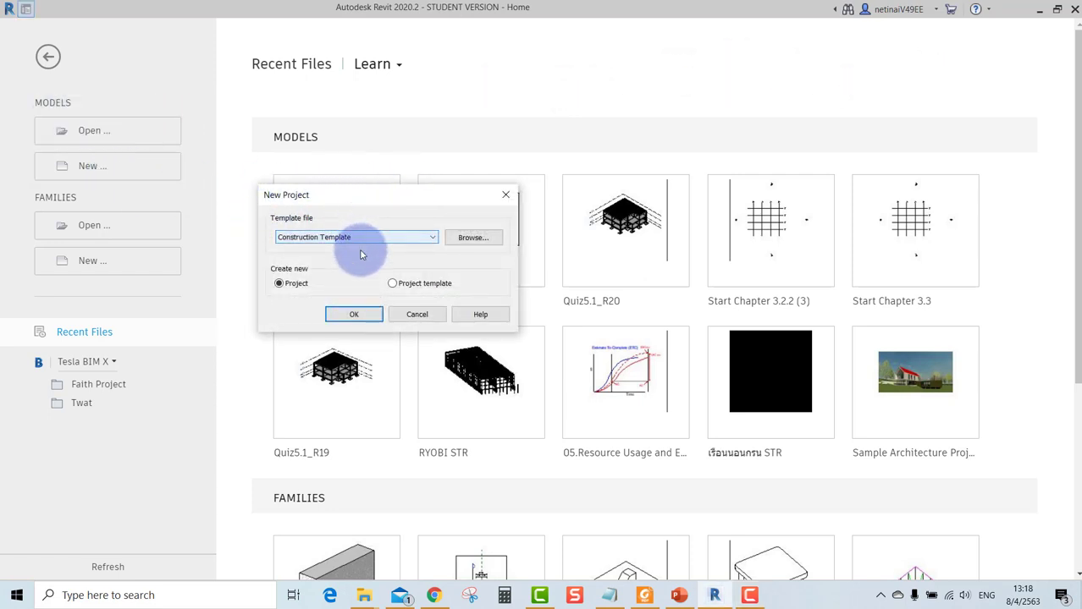
pyautogui.click(365, 233)
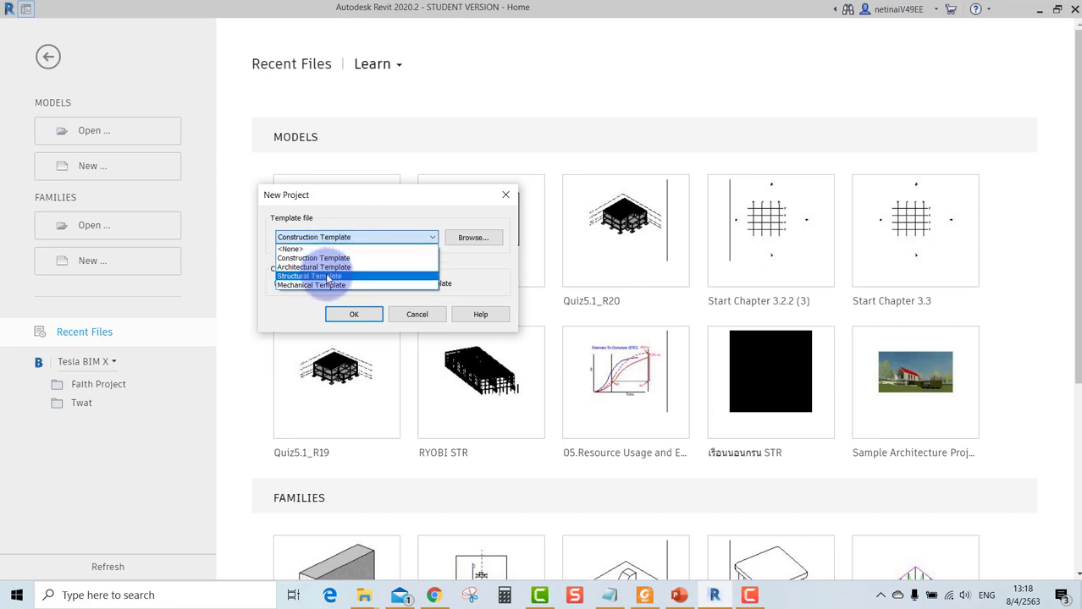
pyautogui.click(292, 276)
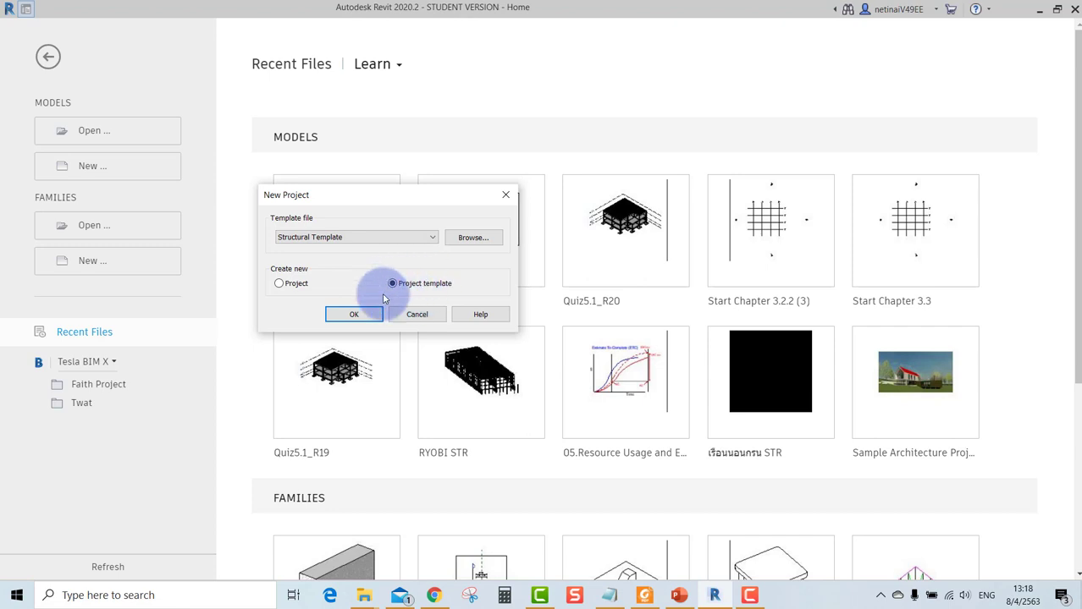
pyautogui.click(352, 314)
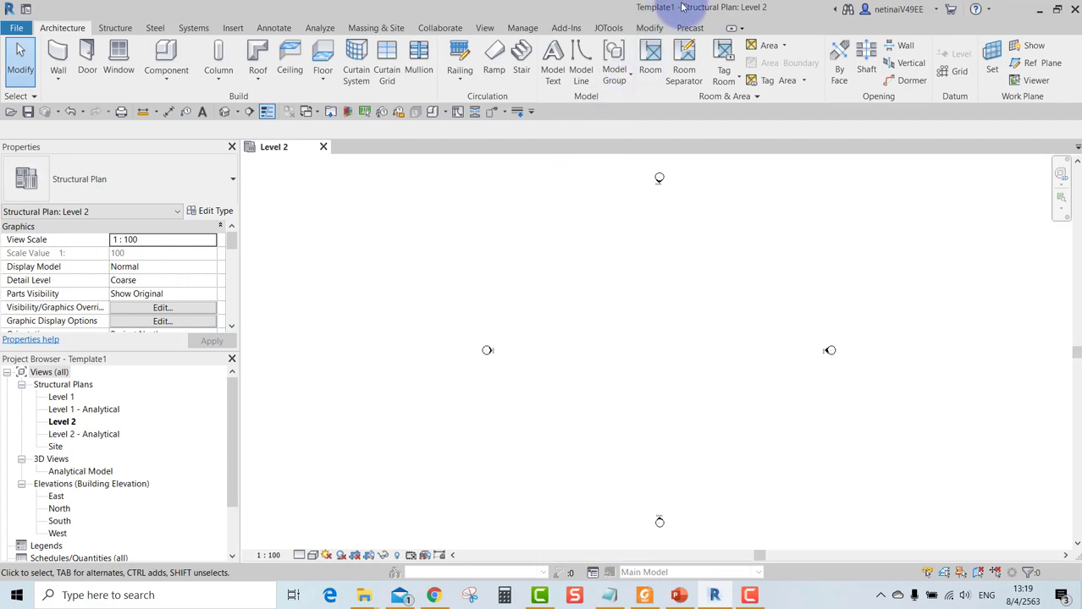
# Draw a short H300x300x106 beam on the Level 2 plan with its tag placed.
pyautogui.moveTo(682, 188); pyautogui.dragTo(726, 268, button='middle')
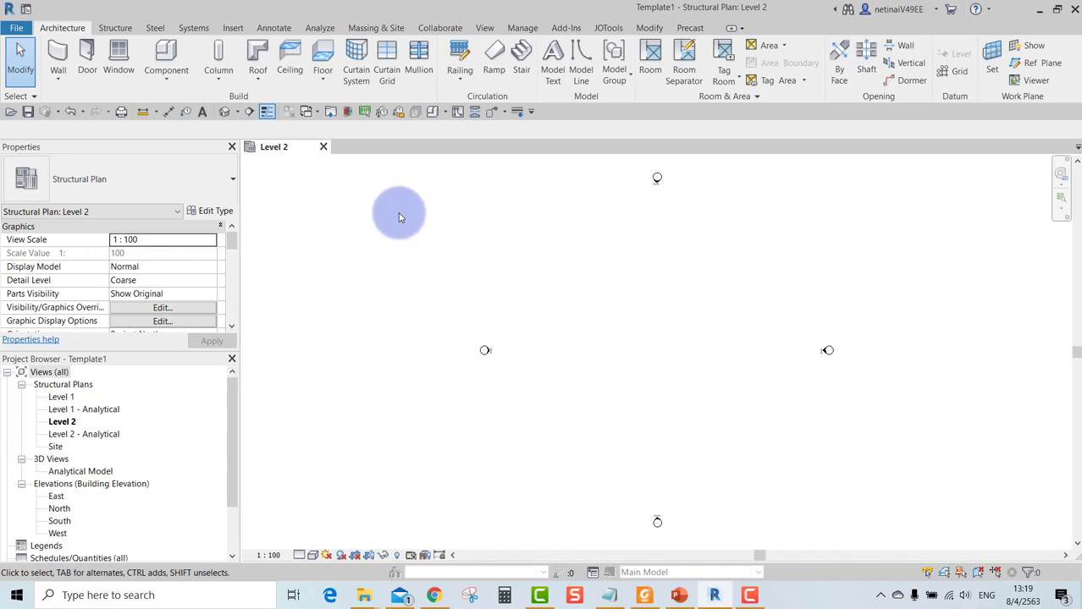
pyautogui.click(114, 28)
pyautogui.click(54, 60)
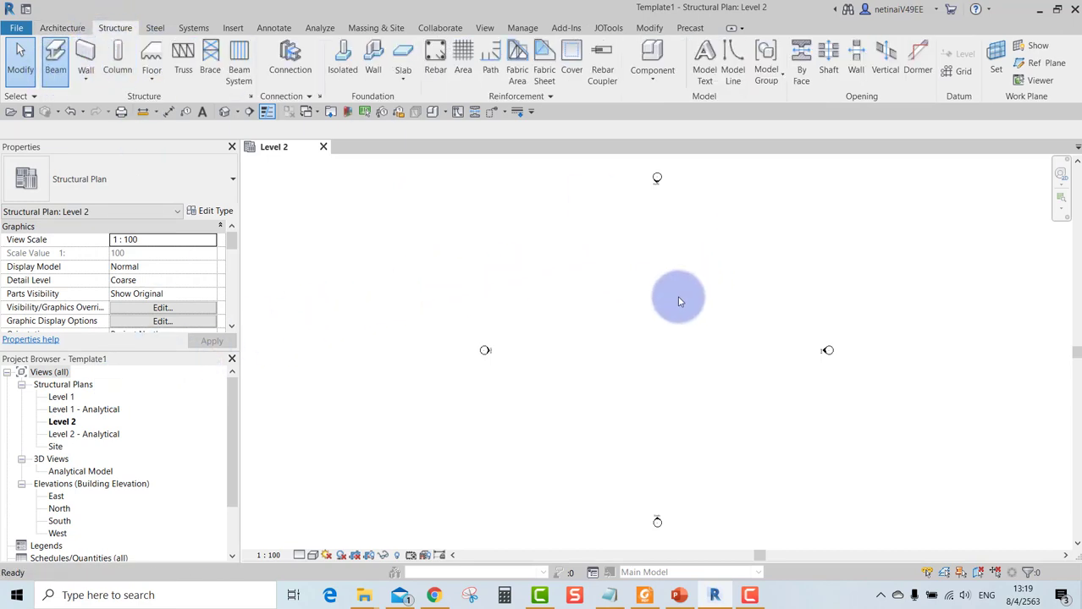
pyautogui.moveTo(681, 279); pyautogui.dragTo(623, 303, button='middle')
pyautogui.scroll(2, 593, 304)
pyautogui.scroll(1, 525, 317)
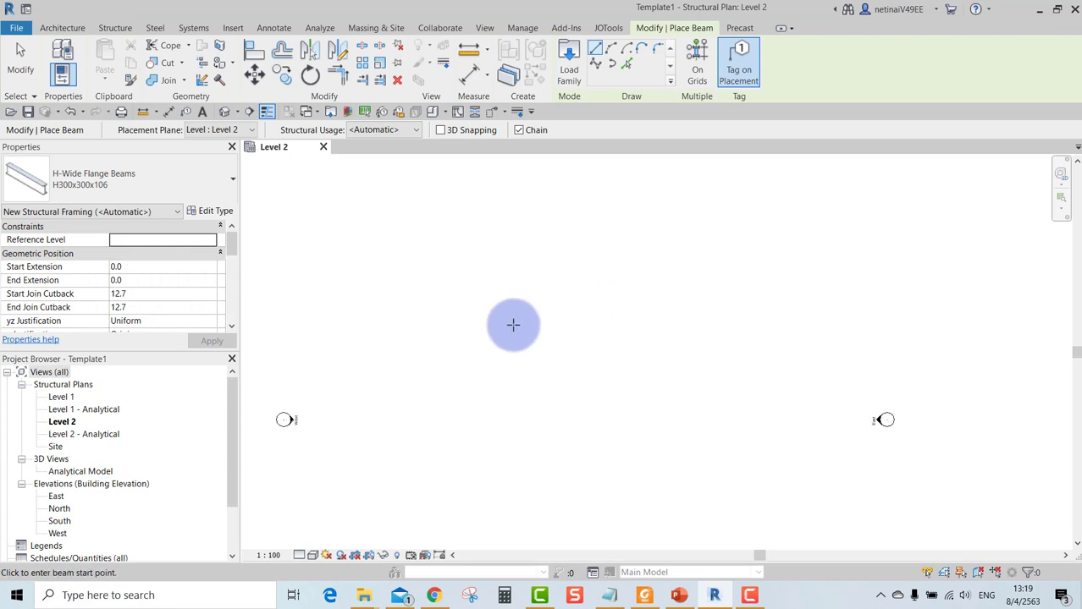
pyautogui.click(513, 324)
pyautogui.click(599, 311)
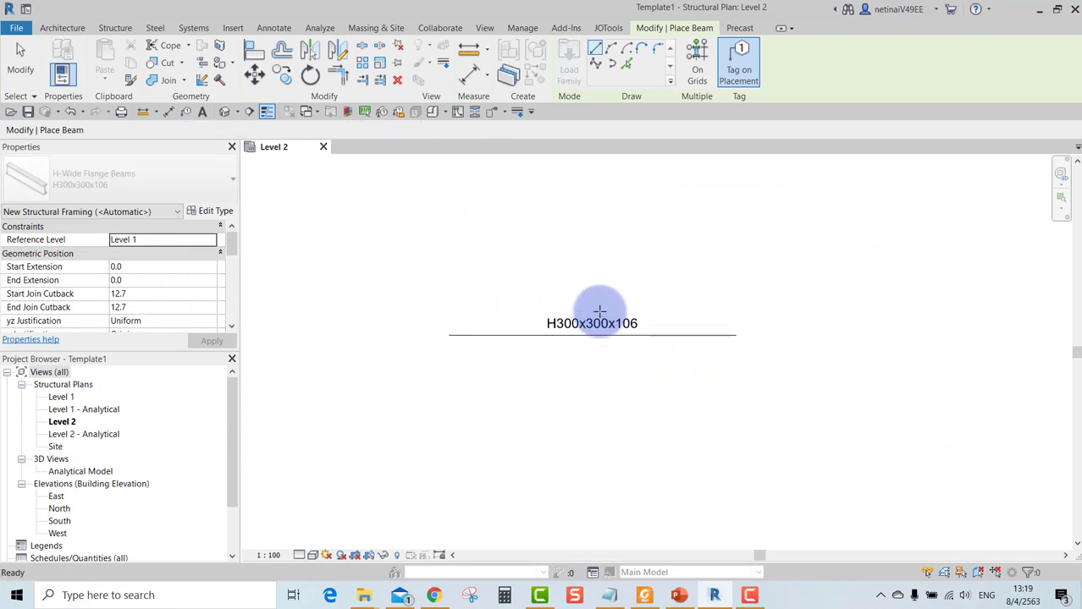
pyautogui.press('Escape')
# Select the beam's H300x300x106 Standard structural framing tag, leaving its type unchanged.
pyautogui.scroll(3, 599, 311)
pyautogui.click(536, 330)
pyautogui.moveTo(524, 278); pyautogui.dragTo(487, 201, button='middle')
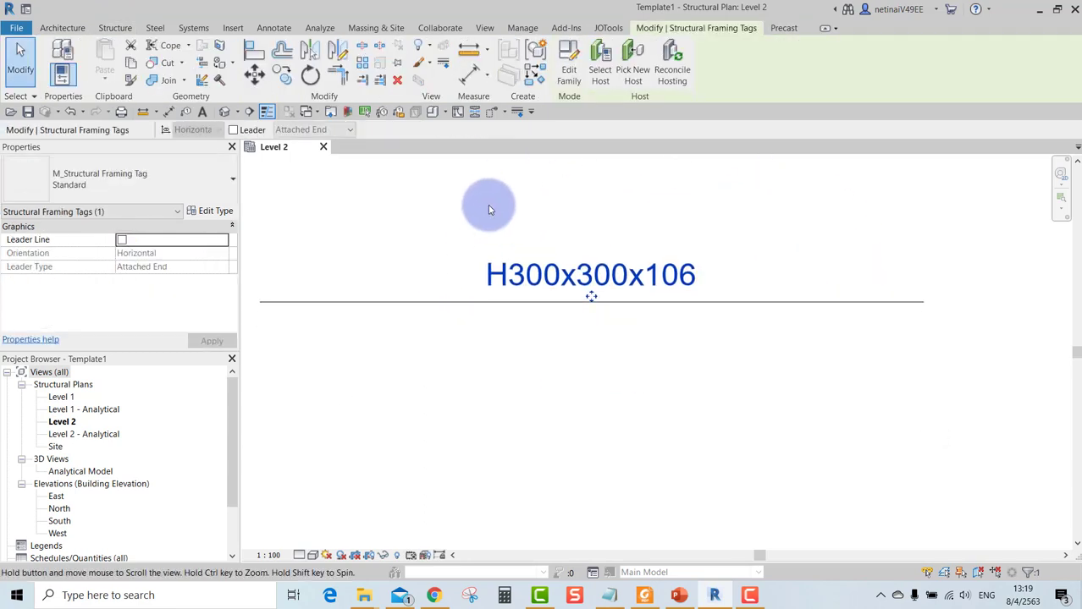
pyautogui.click(177, 184)
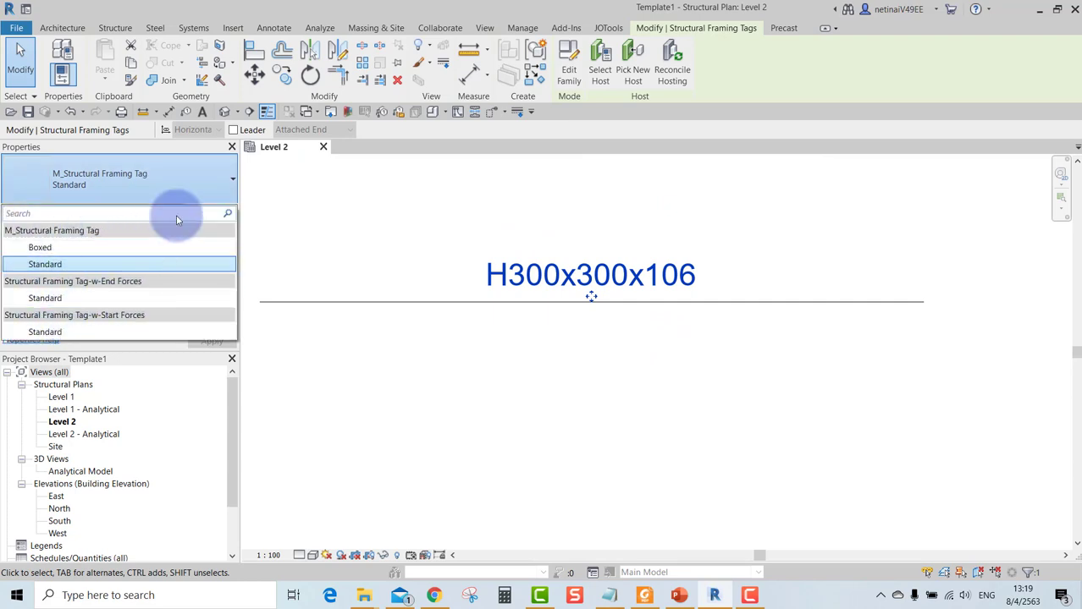
pyautogui.click(524, 218)
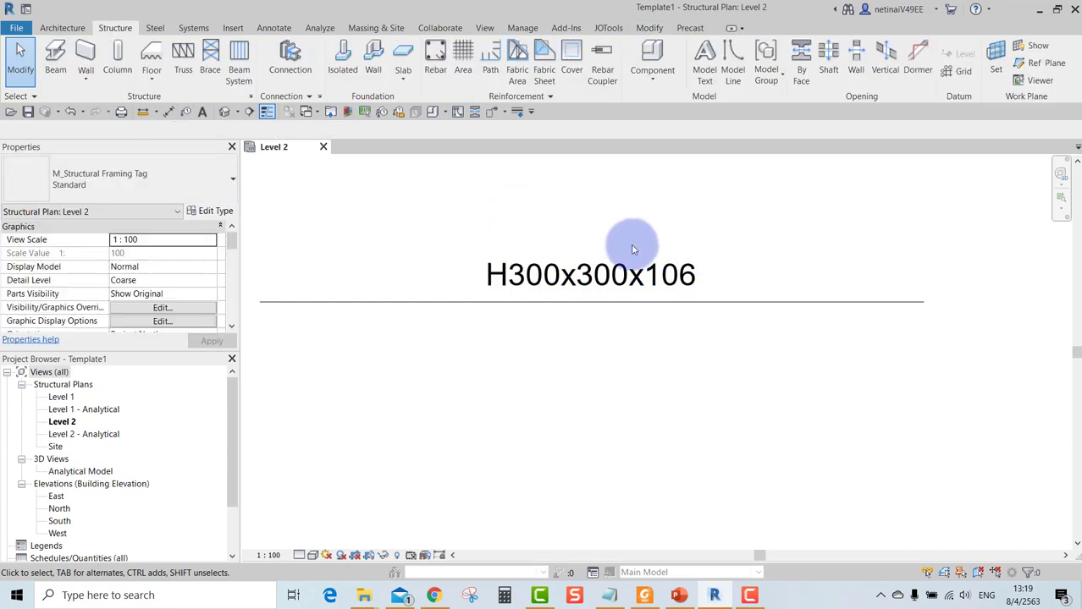
pyautogui.scroll(-2, 611, 265)
pyautogui.click(618, 258)
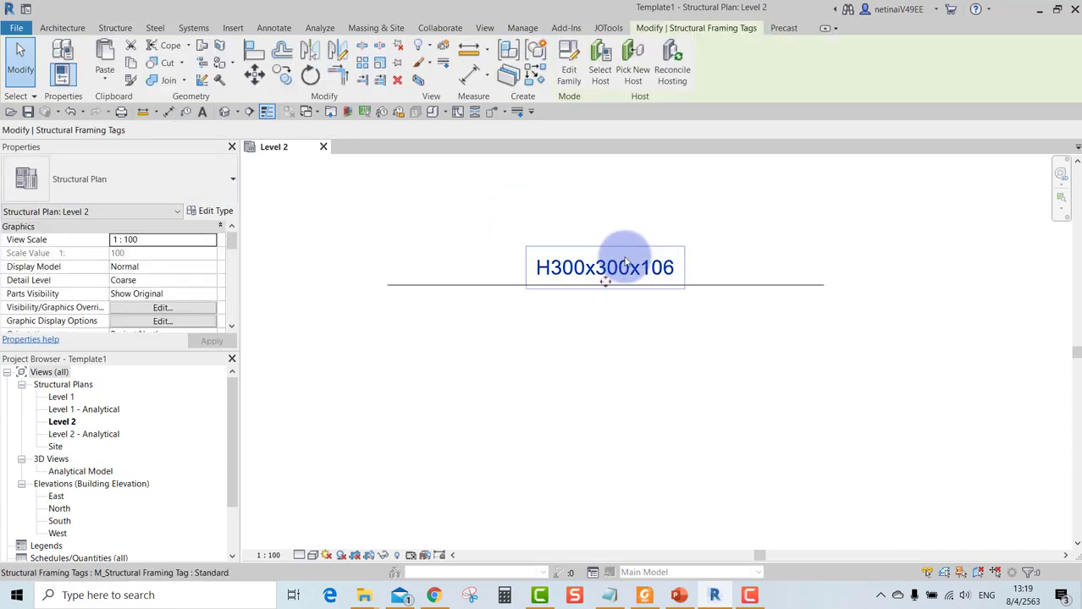
# Edit the tag family's label to show Type Mark instead of Type Name.
pyautogui.click(567, 75)
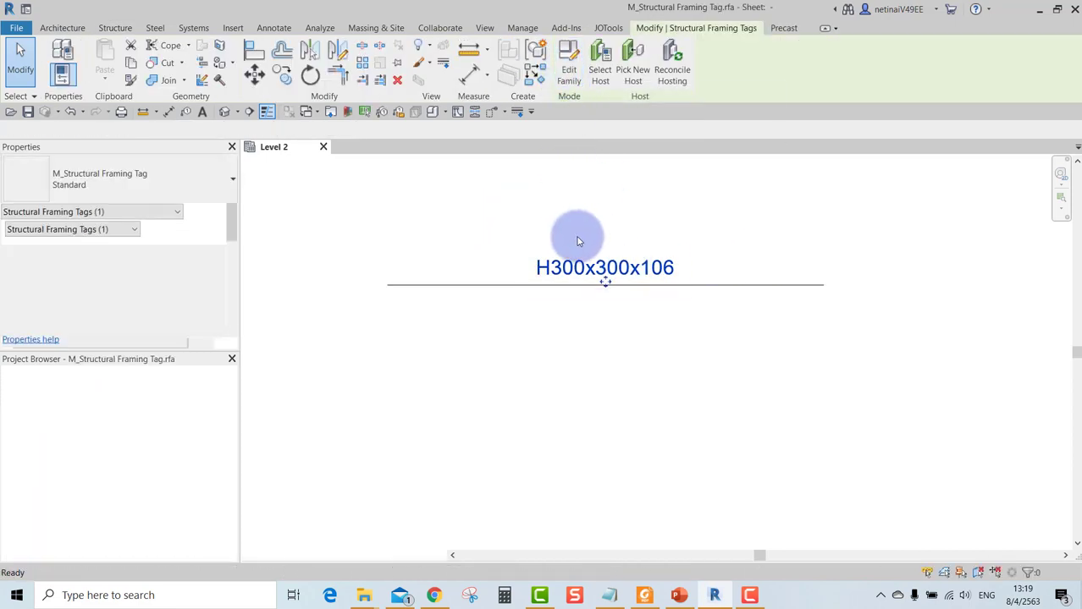
pyautogui.click(664, 350)
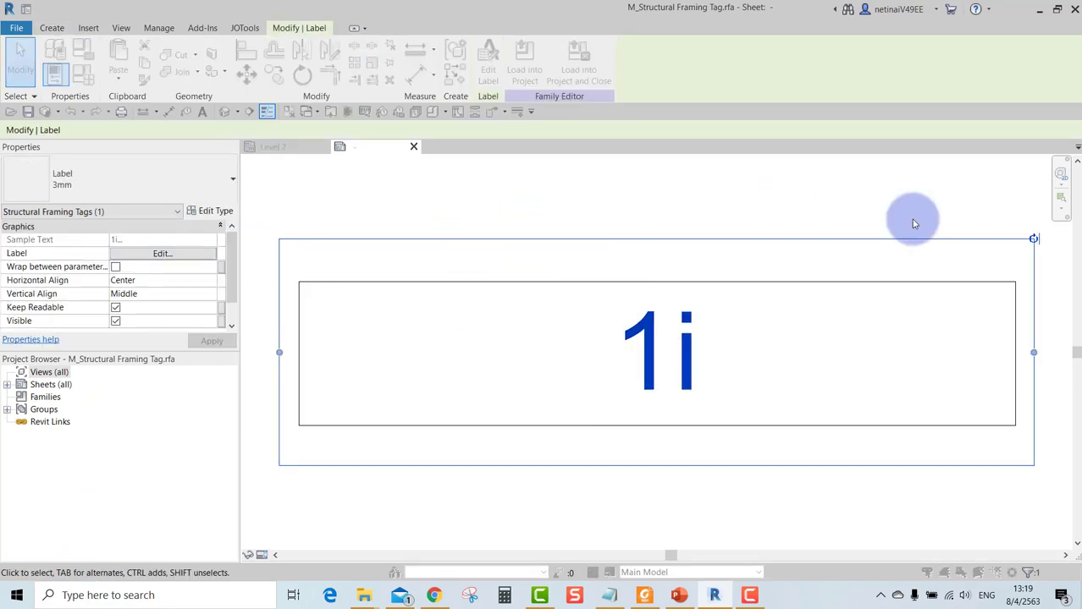
pyautogui.click(525, 248)
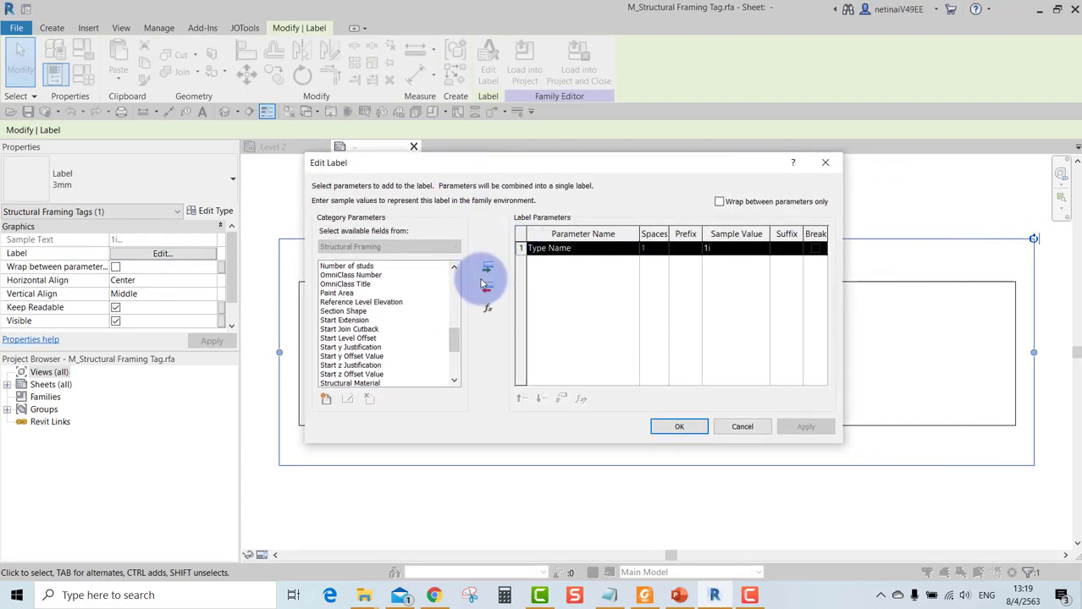
pyautogui.click(485, 285)
pyautogui.doubleClick(337, 302)
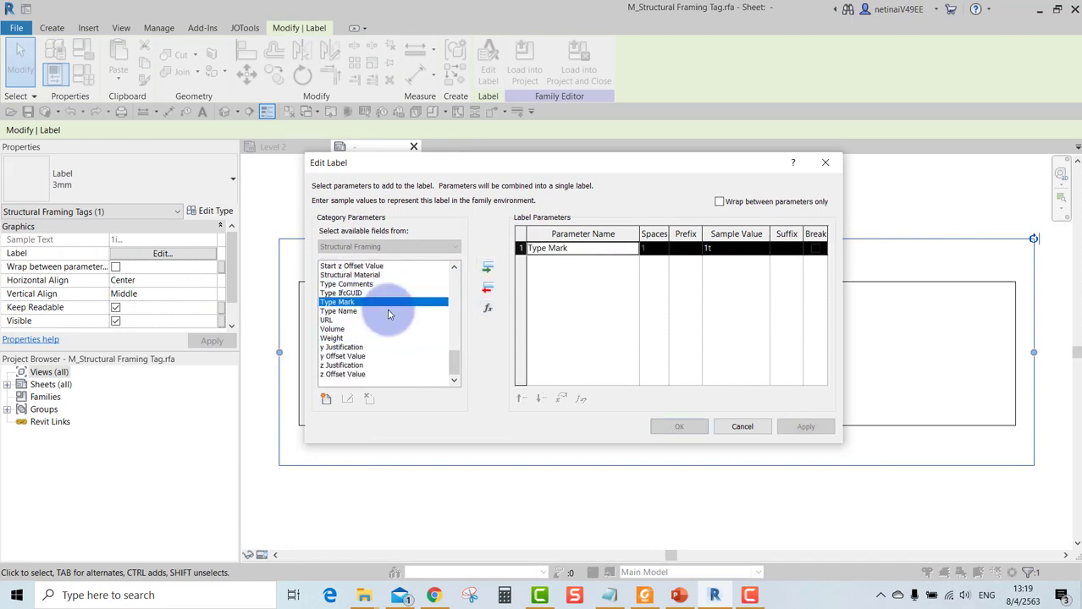
pyautogui.click(679, 427)
pyautogui.scroll(-2, 658, 282)
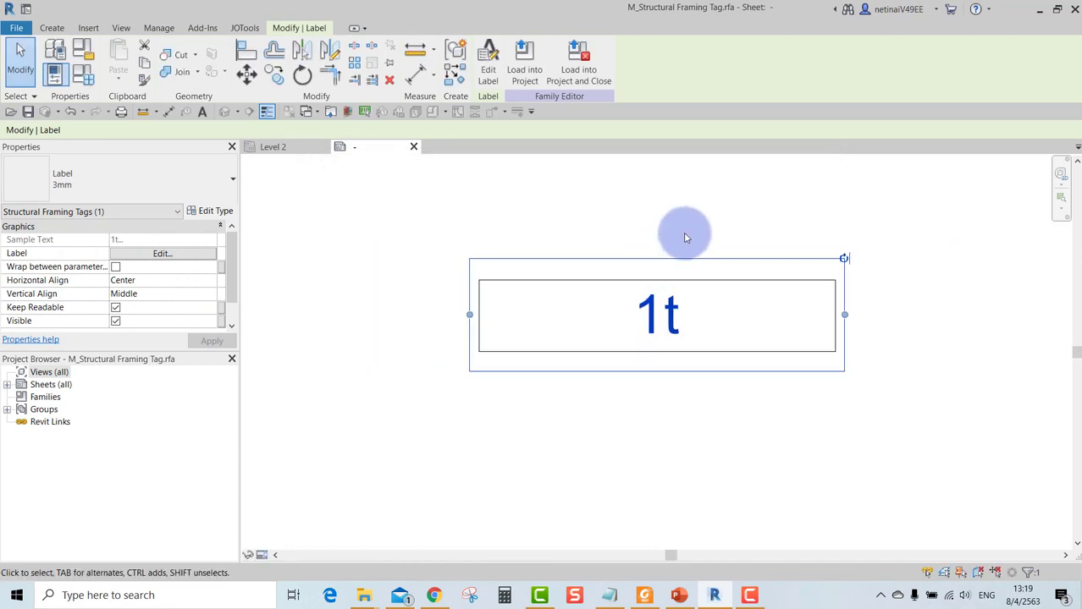
pyautogui.click(625, 218)
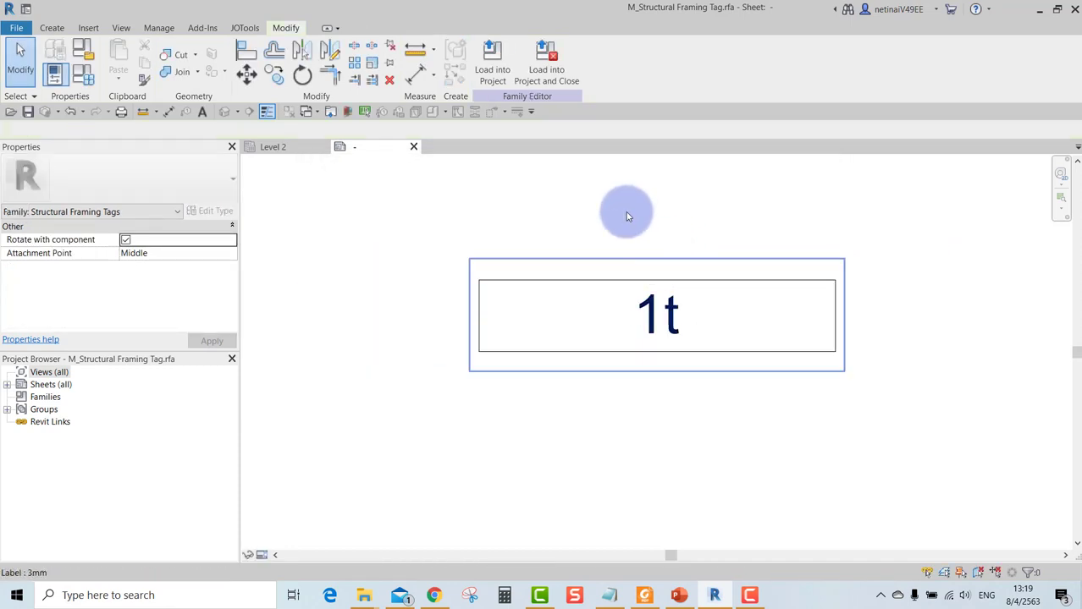
# Save the tag family as 'Beam Tag - Type Mark.rfa' on the Desktop and load it into the project.
pyautogui.click(14, 33)
pyautogui.moveTo(52, 210)
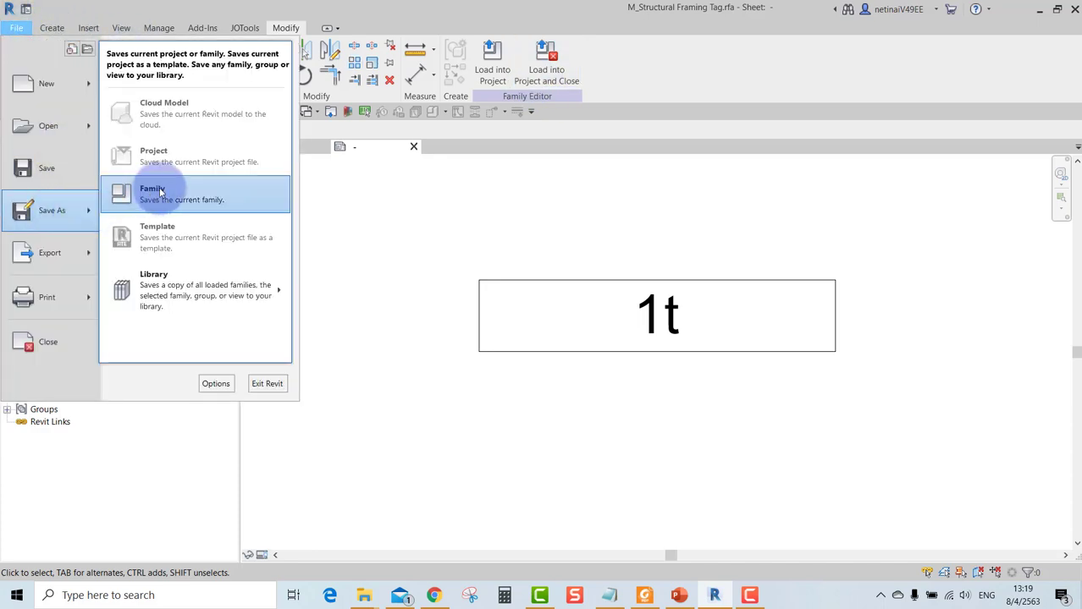
pyautogui.click(489, 242)
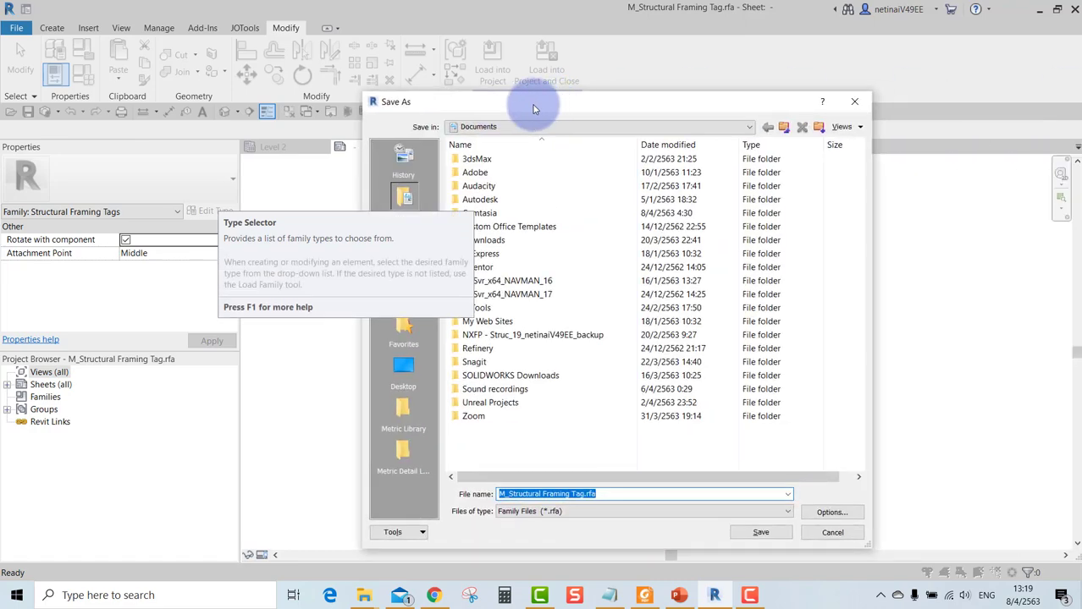
pyautogui.moveTo(535, 105); pyautogui.dragTo(499, 68)
pyautogui.click(330, 337)
pyautogui.click(472, 421)
pyautogui.click(544, 459)
pyautogui.write('Beam Tag - Type Mark')
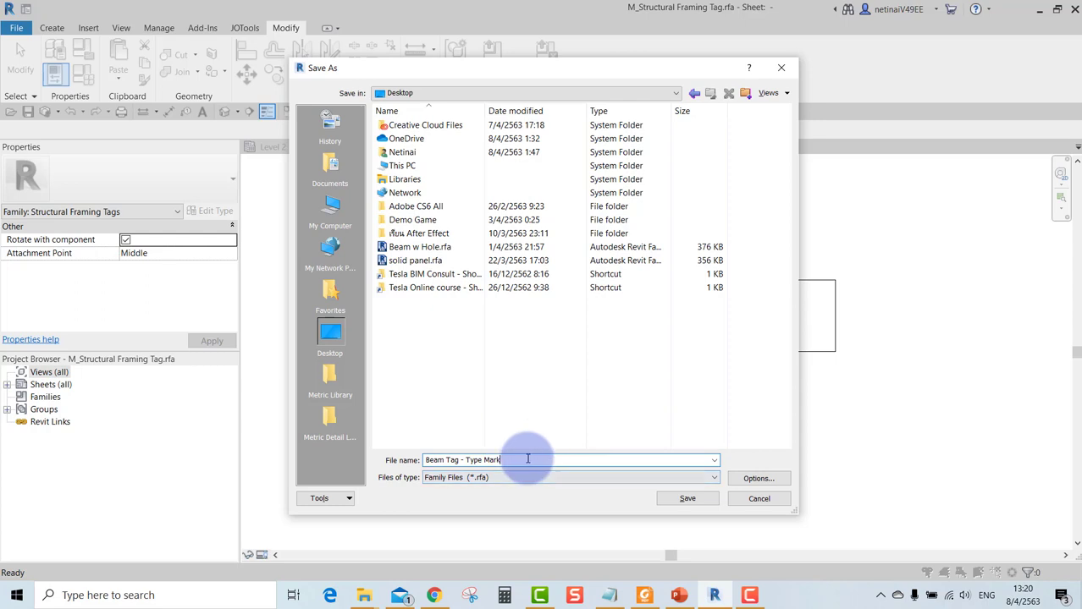
pyautogui.click(686, 499)
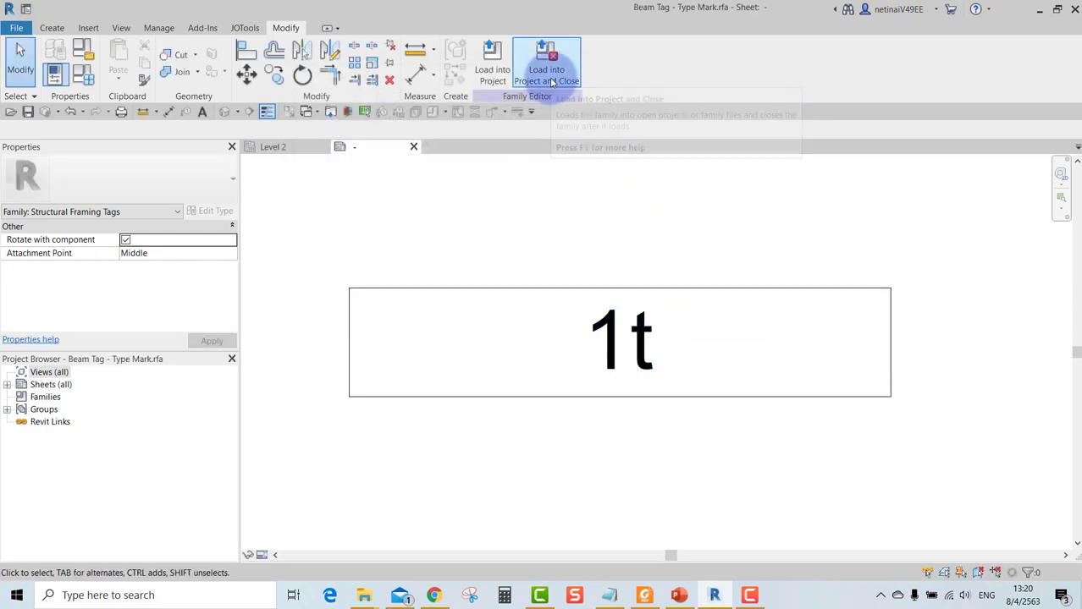
pyautogui.click(552, 81)
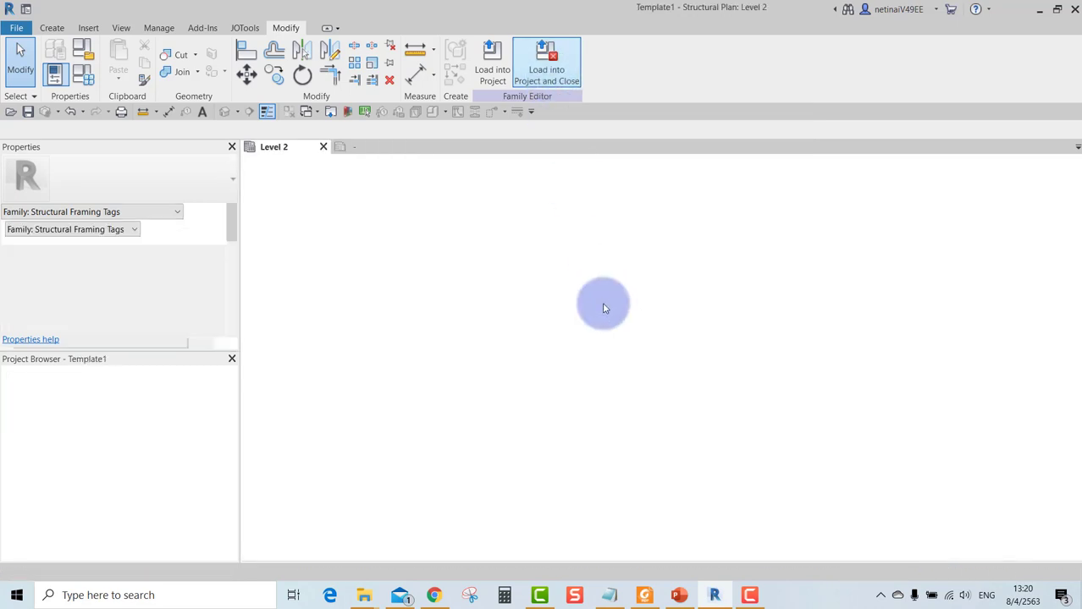
# Tag the beam and switch the tag to Beam Tag - Type Mark Standard.
pyautogui.scroll(1, 597, 271)
pyautogui.click(560, 266)
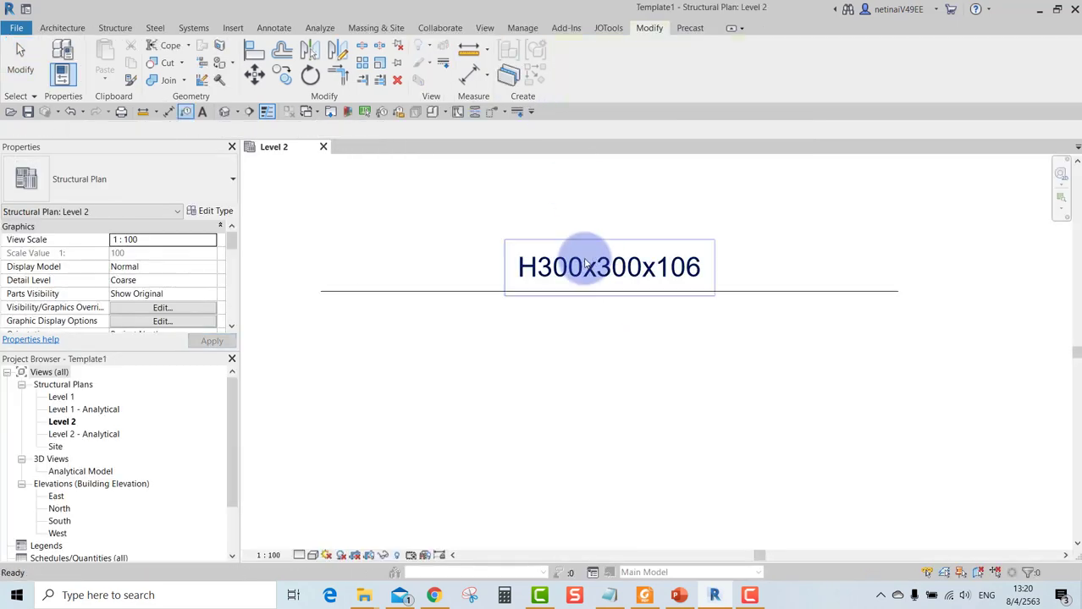
pyautogui.press('Escape')
pyautogui.click(560, 266)
pyautogui.click(155, 173)
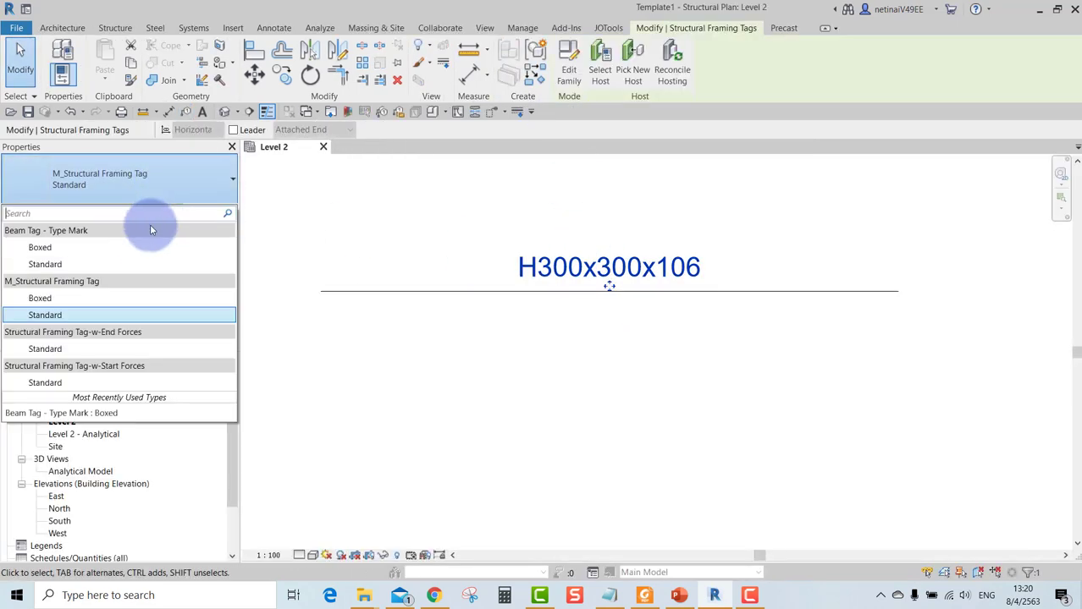
pyautogui.click(68, 264)
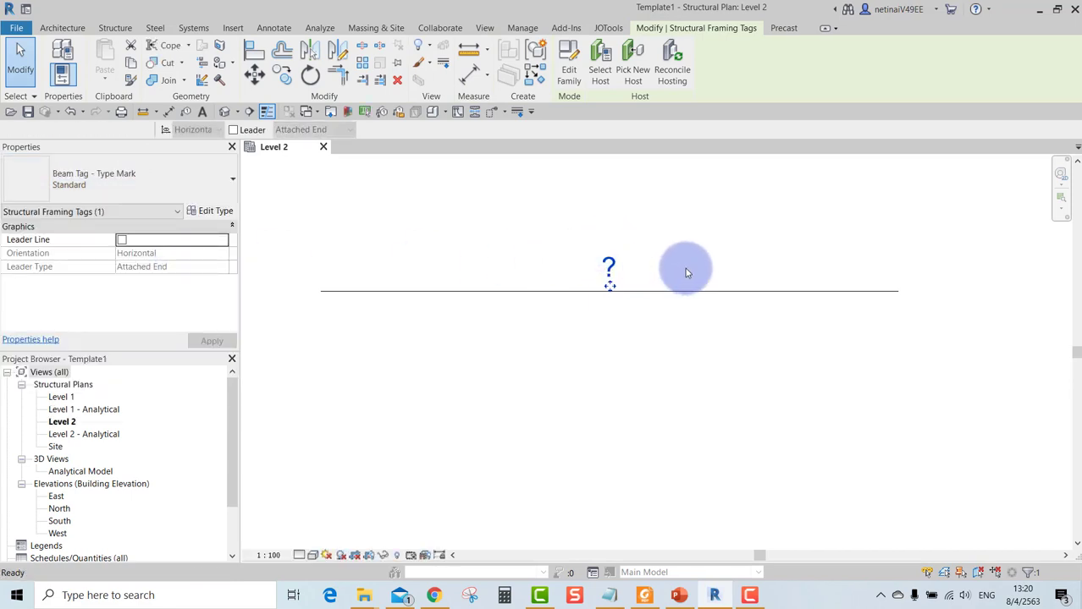
pyautogui.click(686, 273)
# Set the H300x300x106 beam type's Type Mark to C.
pyautogui.click(679, 291)
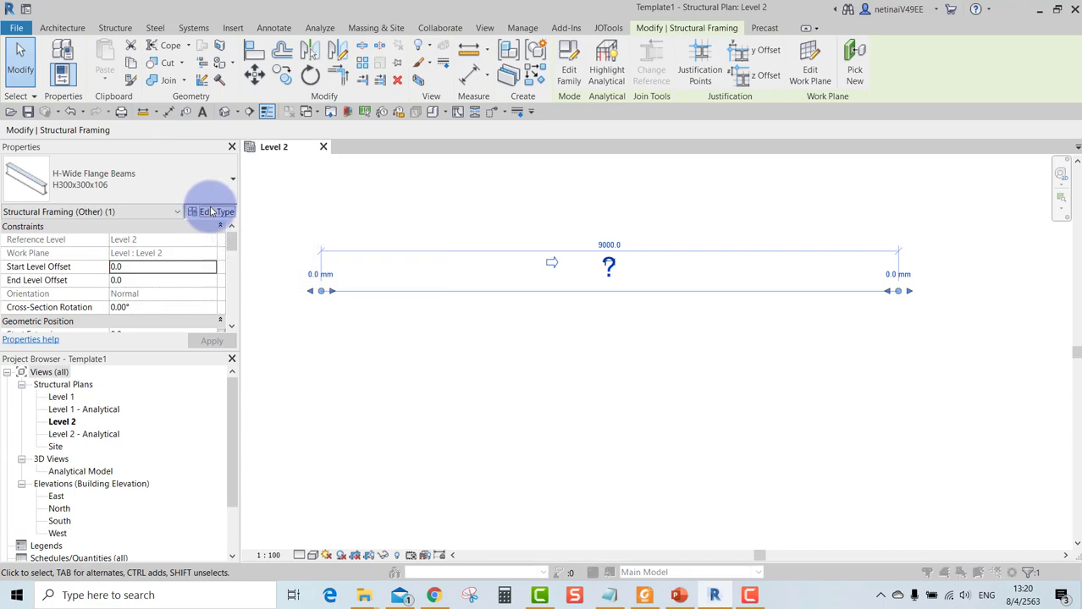
pyautogui.click(212, 212)
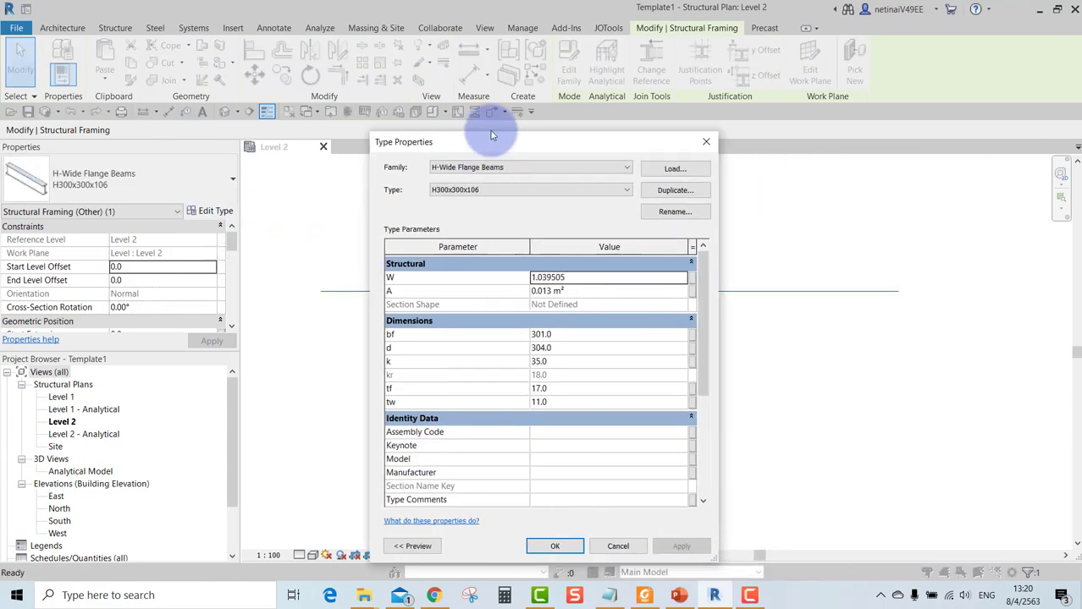
pyautogui.scroll(-5, 474, 321)
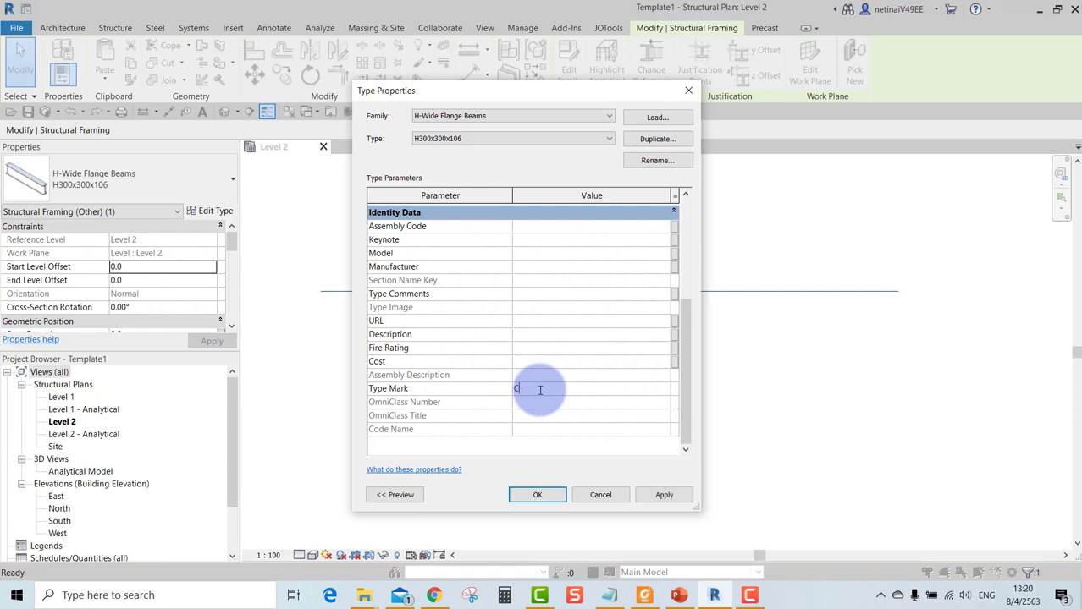
pyautogui.click(536, 495)
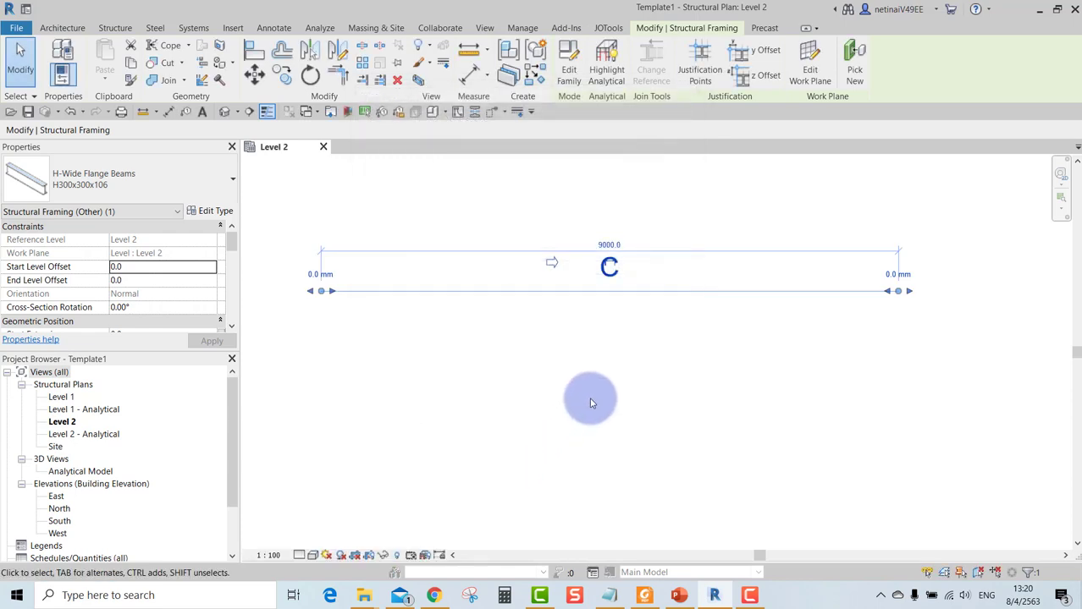
pyautogui.click(592, 402)
# Set the view to Medium detail and place a 9000 aligned dimension above the beam.
pyautogui.click(298, 555)
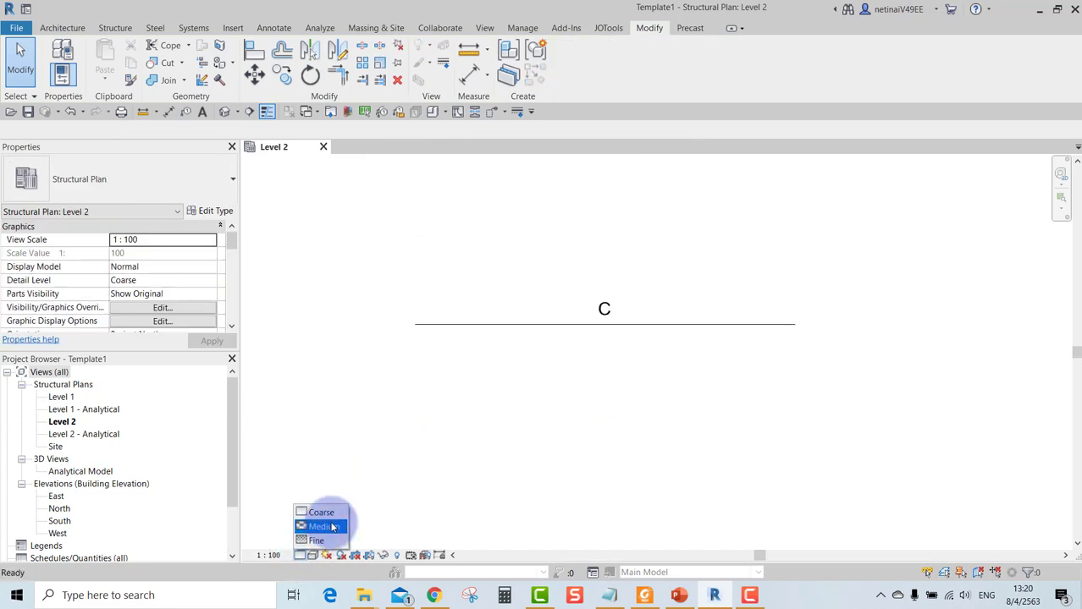
pyautogui.click(317, 462)
pyautogui.moveTo(551, 264); pyautogui.dragTo(561, 269, button='middle')
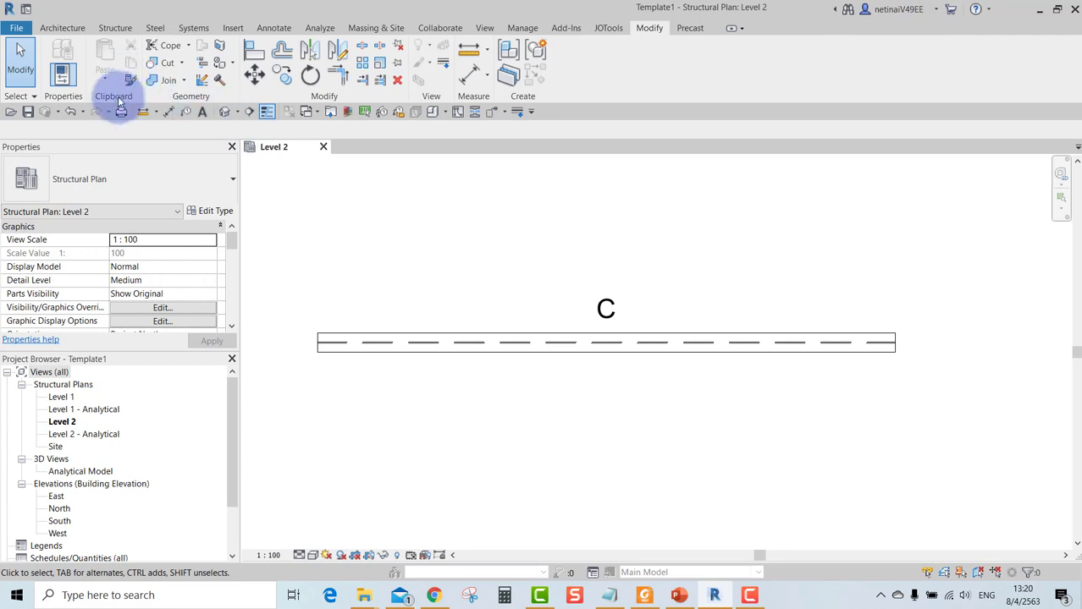
pyautogui.click(168, 111)
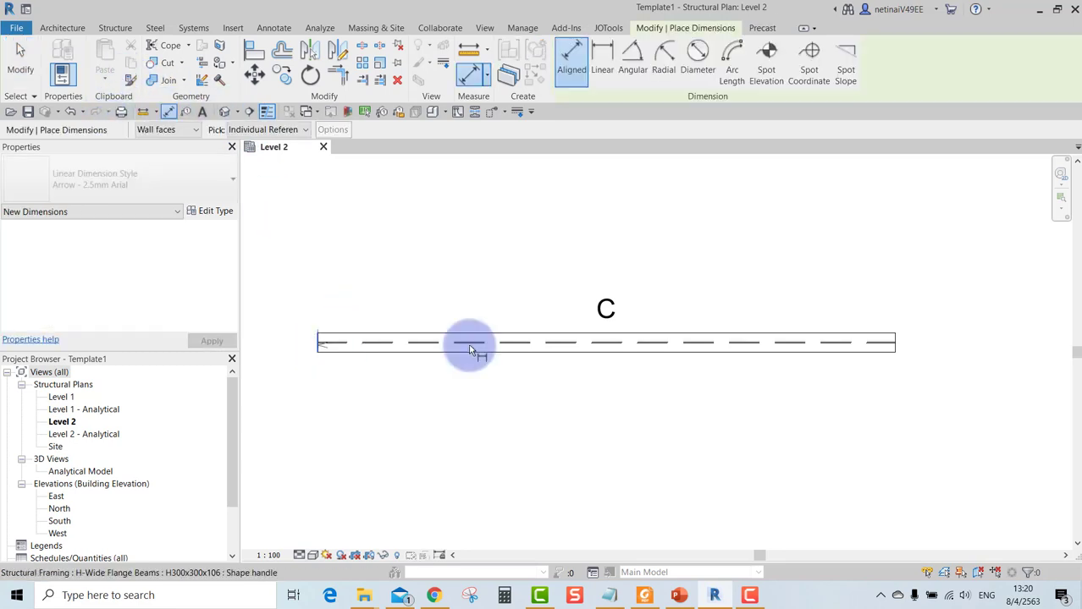
pyautogui.click(901, 349)
pyautogui.click(705, 252)
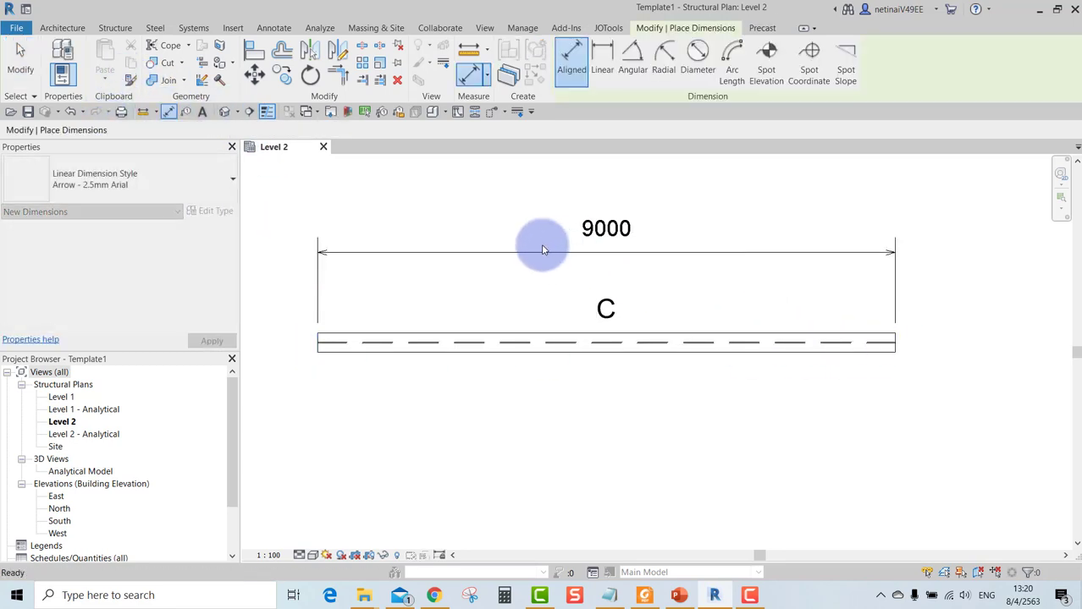
pyautogui.press('Escape')
pyautogui.press('Escape')
# Duplicate the dimension's type as a new style named 'Arrow - 3.5 mm Arial'.
pyautogui.click(454, 252)
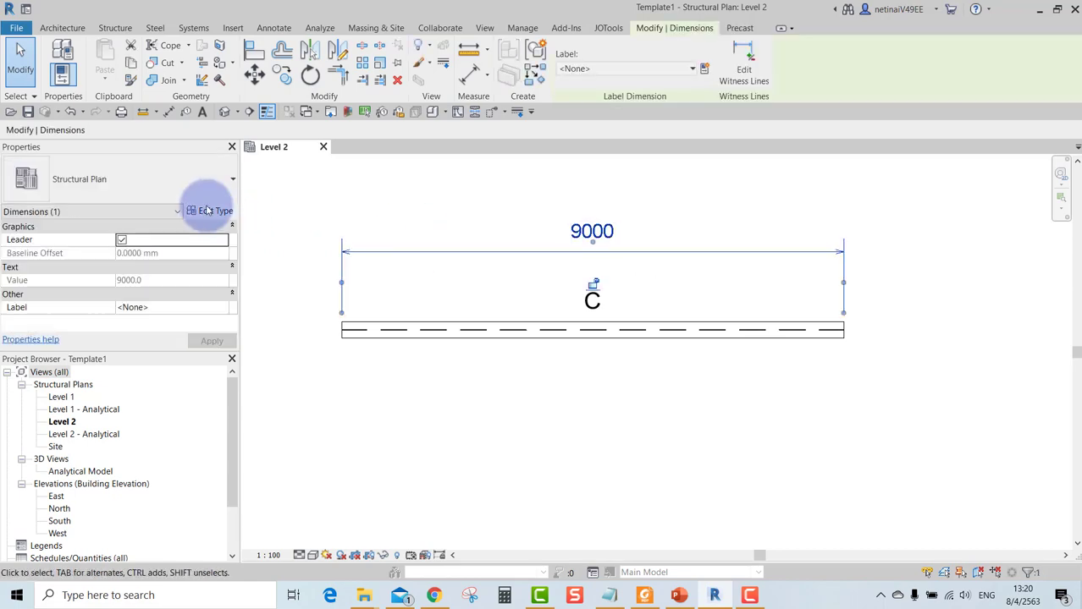
pyautogui.click(212, 211)
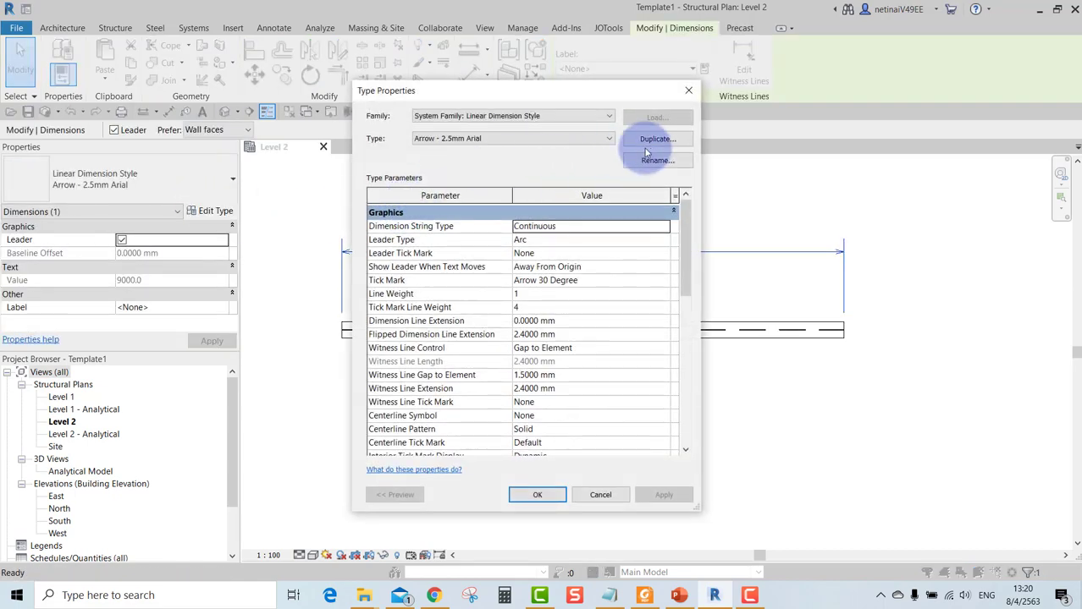
pyautogui.click(652, 140)
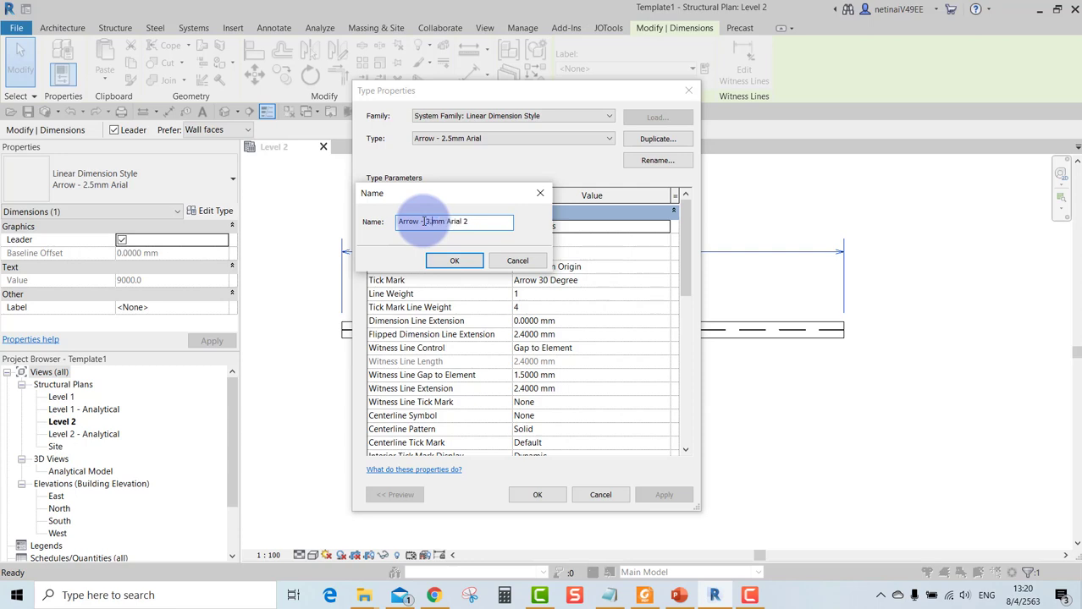
pyautogui.click(496, 225)
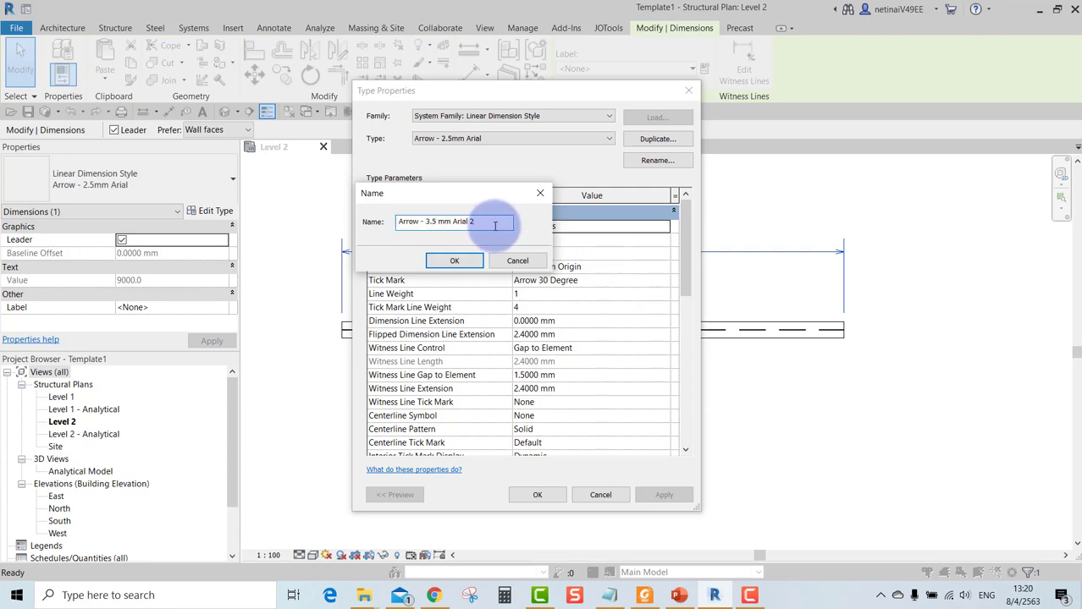
pyautogui.click(453, 261)
pyautogui.scroll(-1, 596, 297)
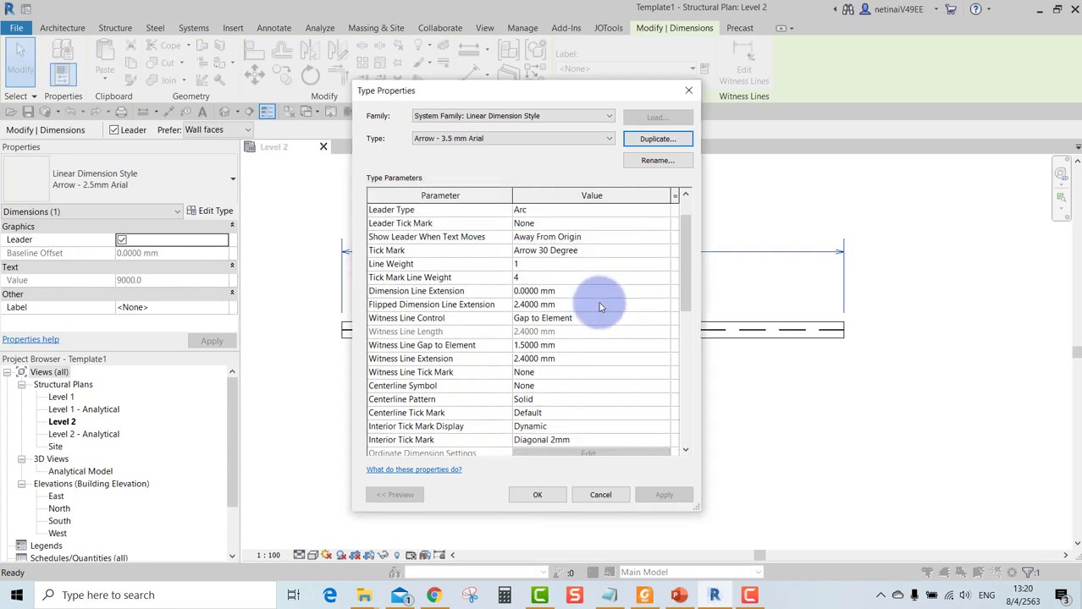
pyautogui.scroll(-3, 596, 339)
pyautogui.scroll(-2, 595, 356)
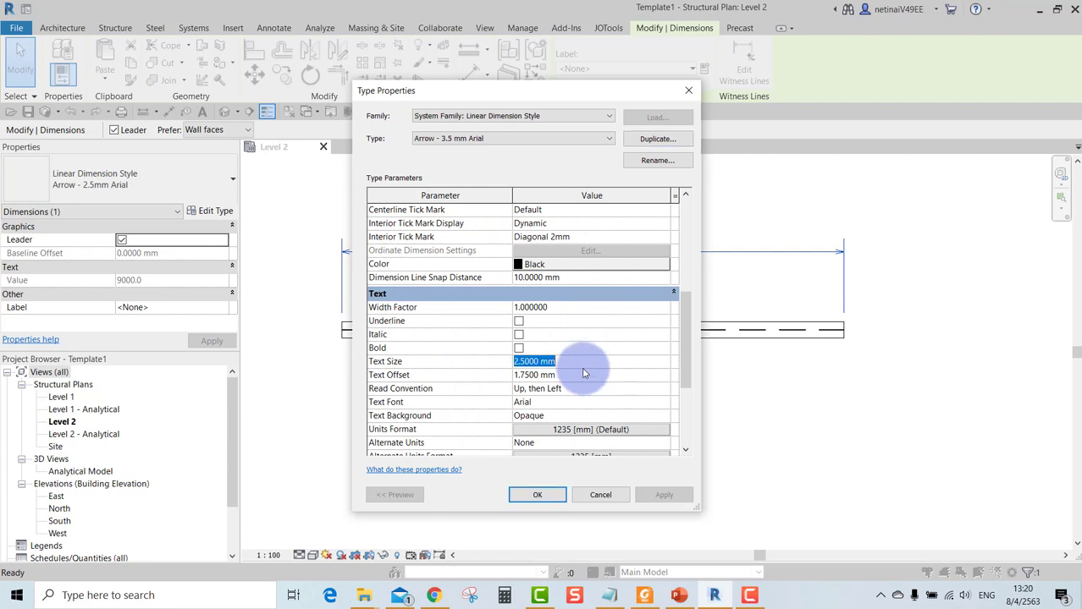
# Set the Arrow - 3.5 mm Arial dimension style's colour to Blue and apply it.
pyautogui.click(544, 267)
pyautogui.click(456, 246)
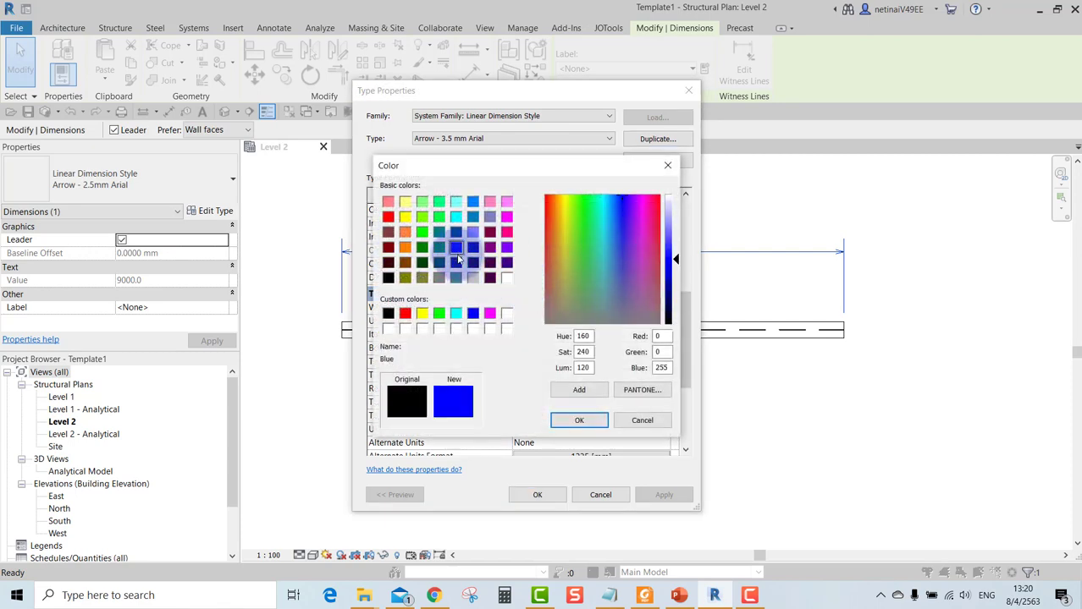
pyautogui.click(579, 421)
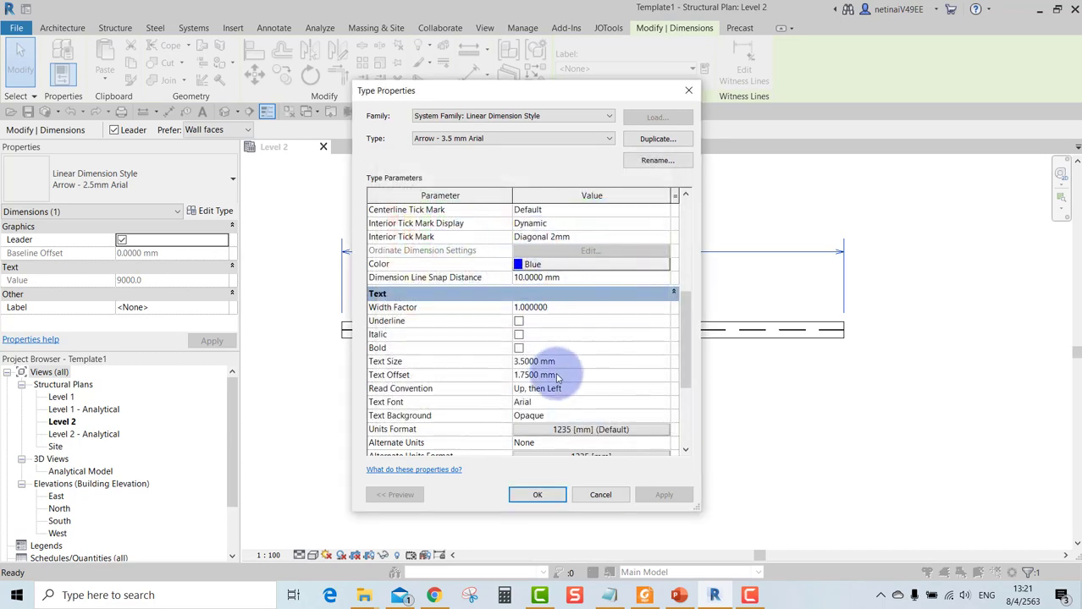
pyautogui.scroll(-2, 555, 370)
pyautogui.scroll(-2, 567, 339)
pyautogui.click(536, 494)
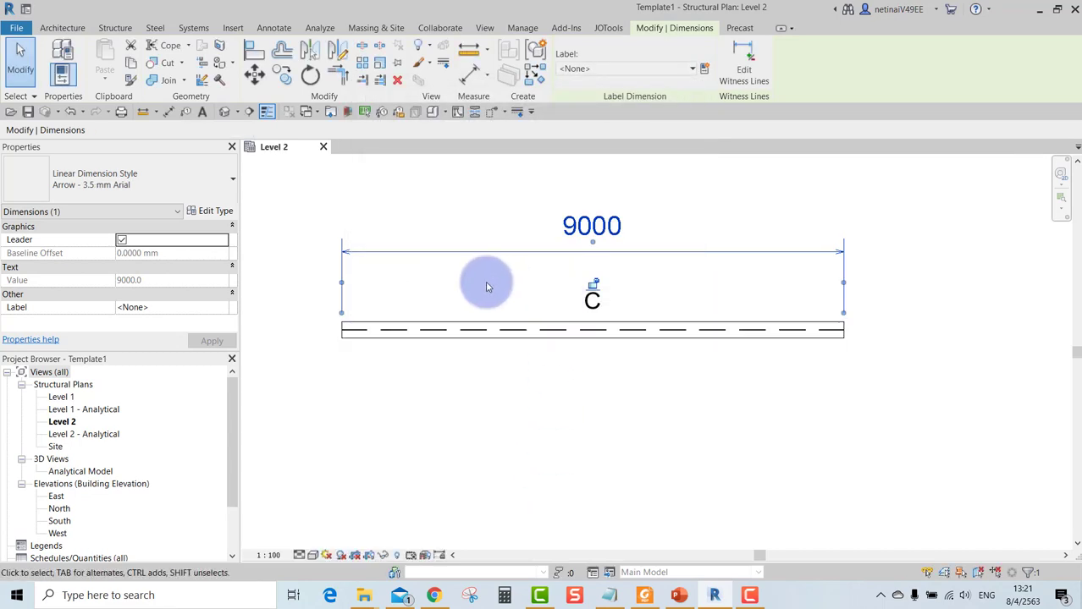
pyautogui.click(459, 268)
pyautogui.scroll(-1, 462, 242)
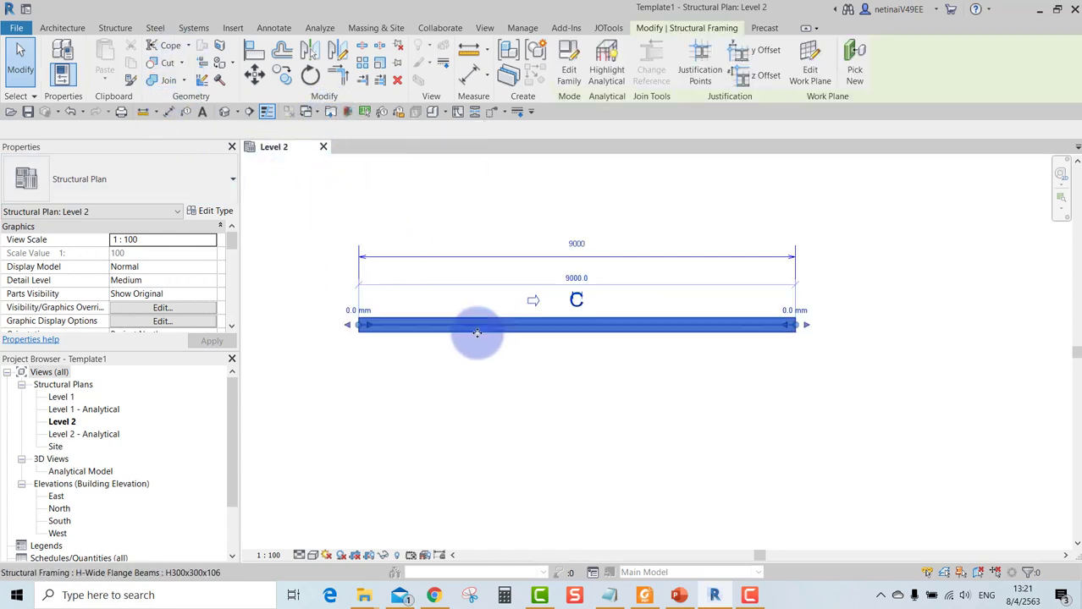
# Copy the beam just below the original and switch it to Concrete-Rectangular Beam 300 x 600mm.
pyautogui.keyDown('ctrl'); pyautogui.moveTo(475, 328); pyautogui.dragTo(477, 385); pyautogui.keyUp('ctrl')
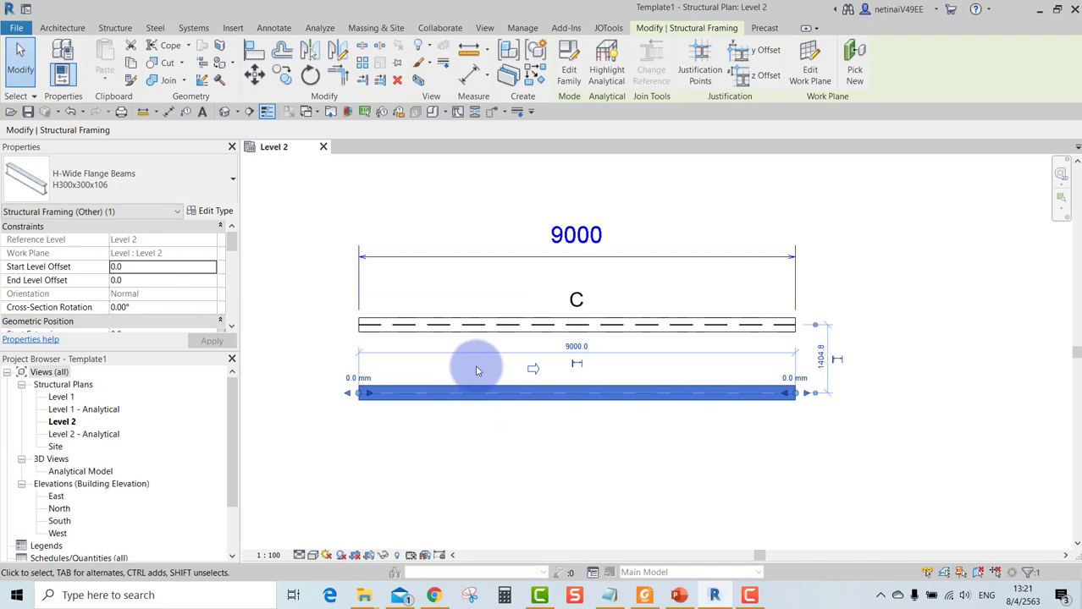
pyautogui.click(458, 387)
pyautogui.click(149, 174)
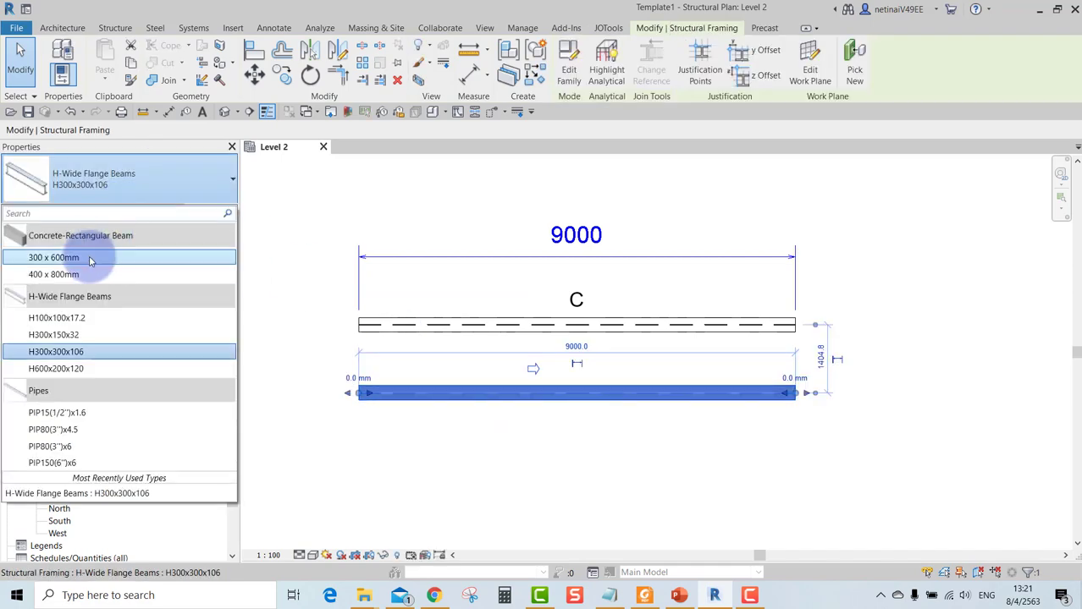
pyautogui.click(76, 258)
pyautogui.click(140, 175)
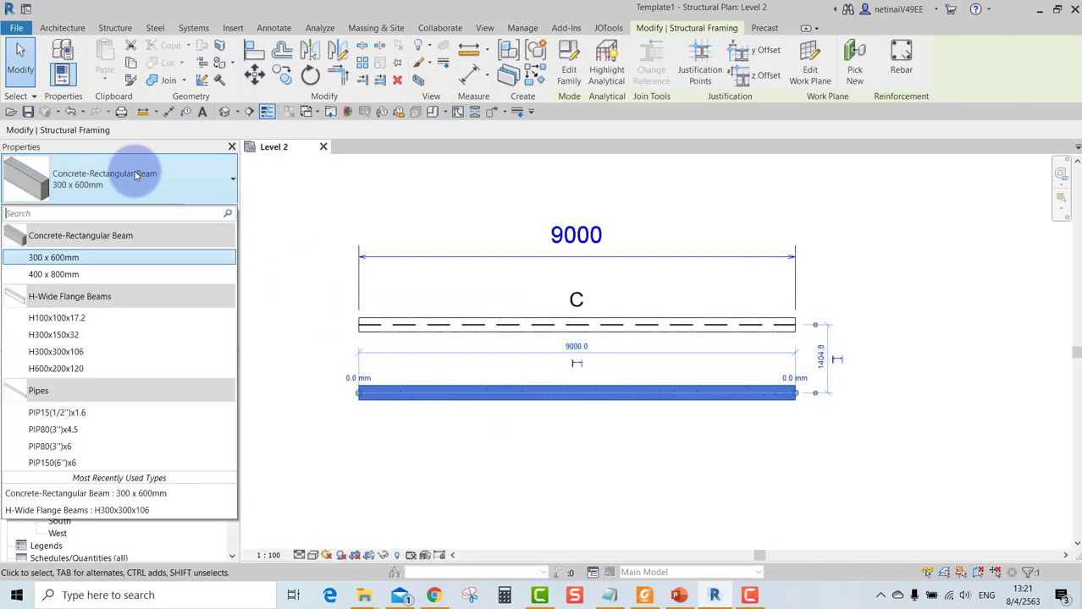
pyautogui.click(146, 175)
# Create a new concrete beam type '200 x 500 mm' with b 200 and h 500.
pyautogui.click(215, 210)
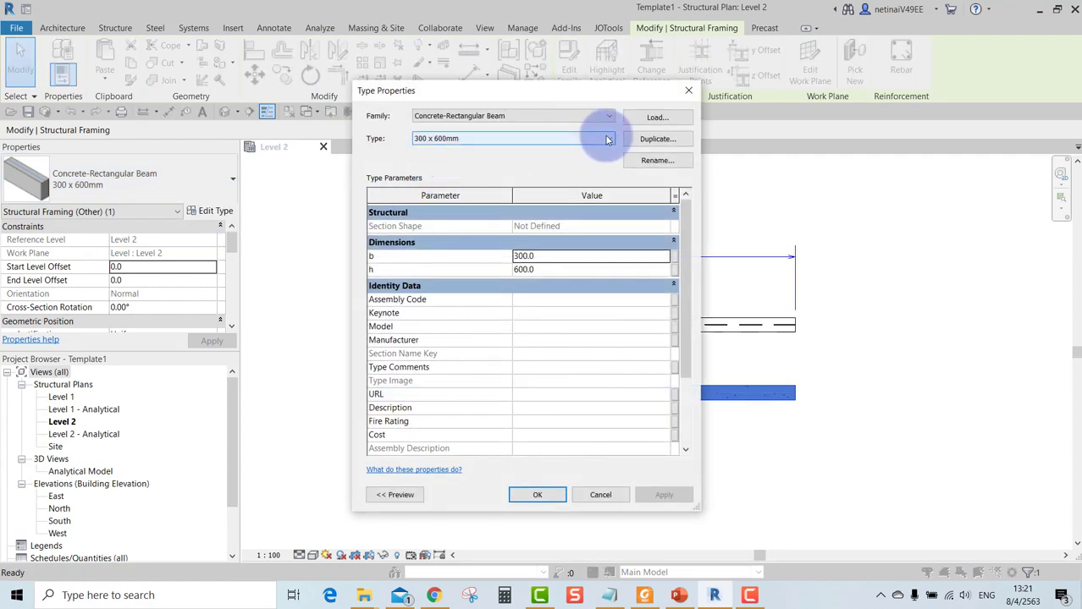
pyautogui.click(657, 140)
pyautogui.write('200 x 5')
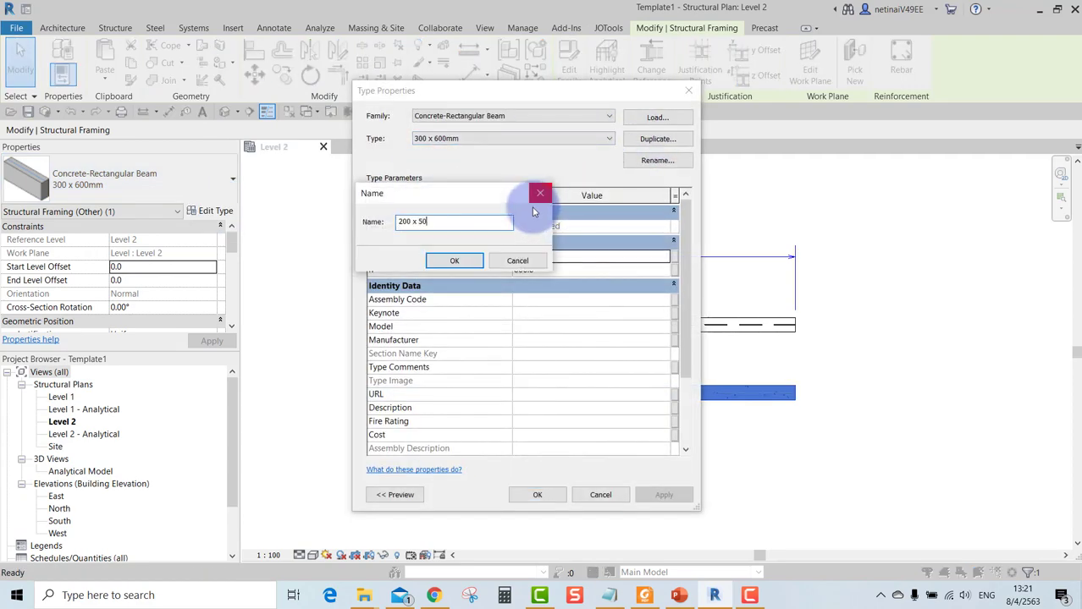
pyautogui.write('0')
pyautogui.press('Return')
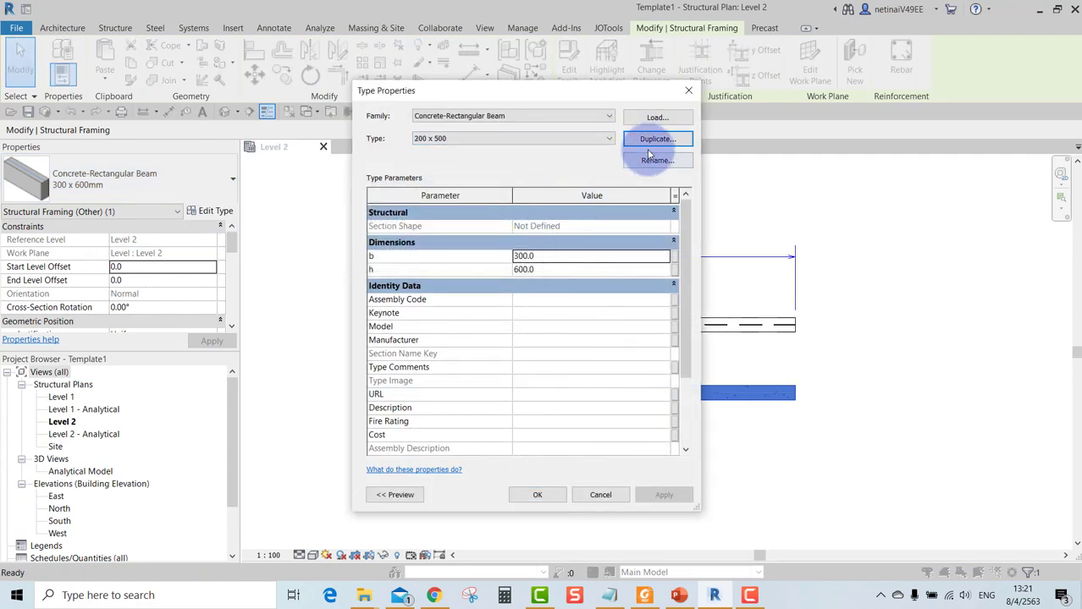
pyautogui.click(654, 163)
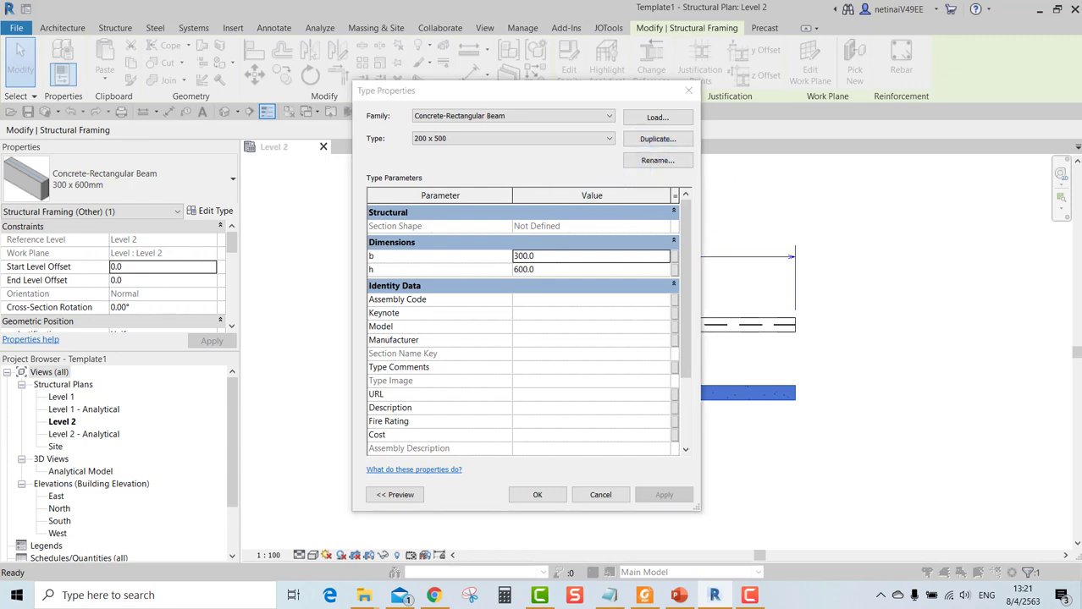
pyautogui.moveTo(763, 269); pyautogui.dragTo(575, 271)
pyautogui.click(607, 305)
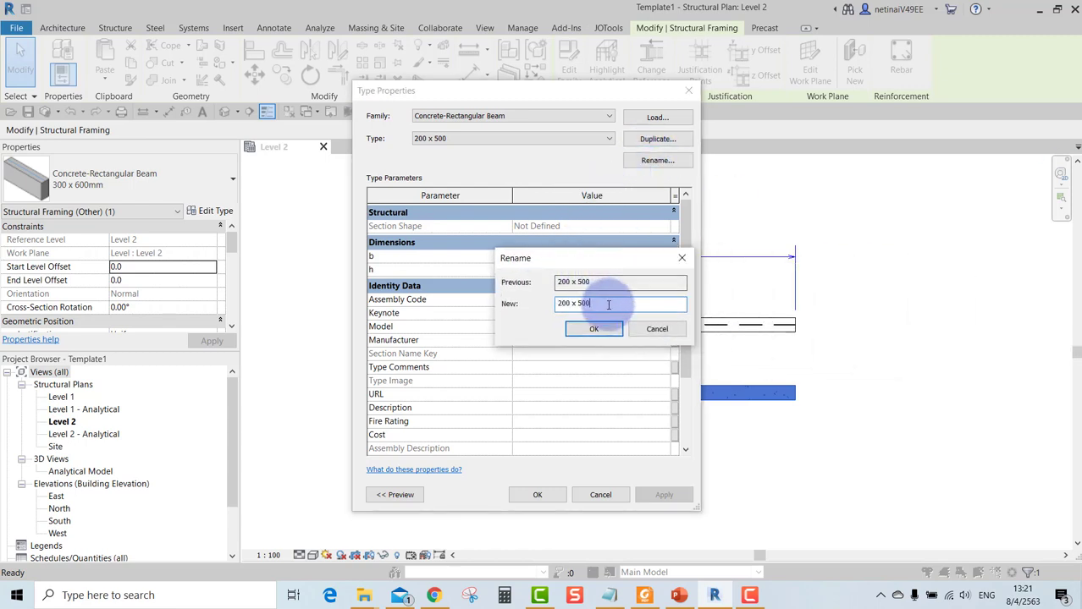
pyautogui.click(596, 332)
pyautogui.write('5')
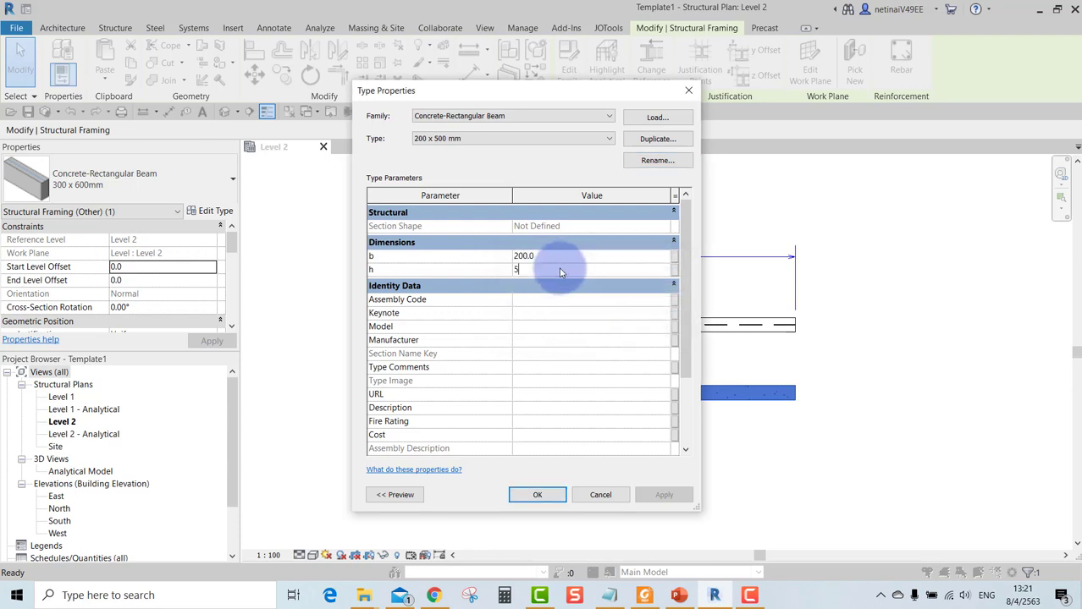
pyautogui.write('00')
pyautogui.click(542, 496)
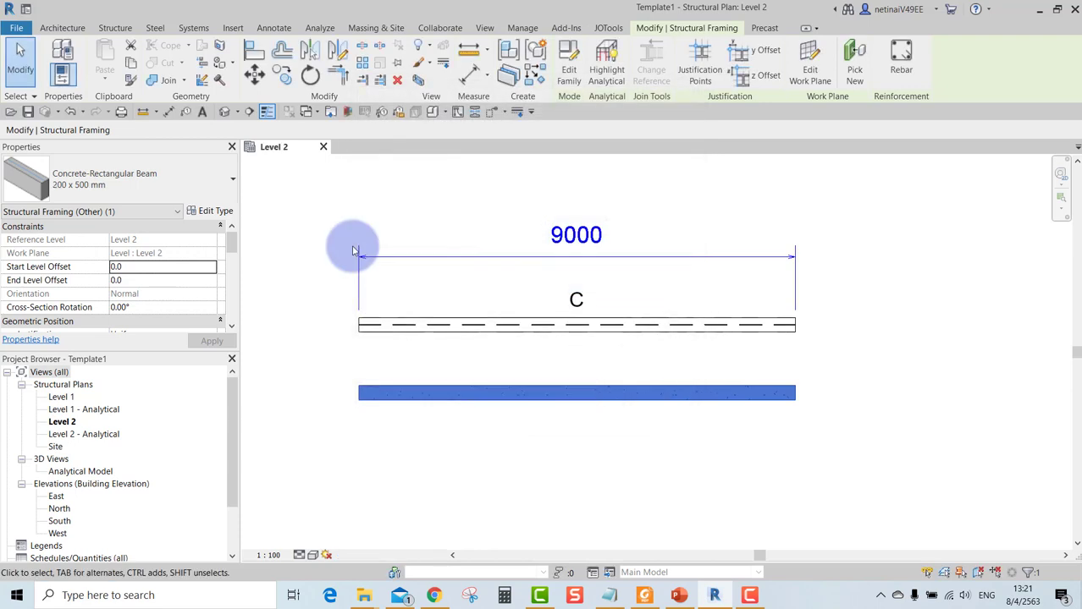
pyautogui.click(501, 222)
# Delete both sample beams and the 9000 dimension.
pyautogui.scroll(-2, 615, 378)
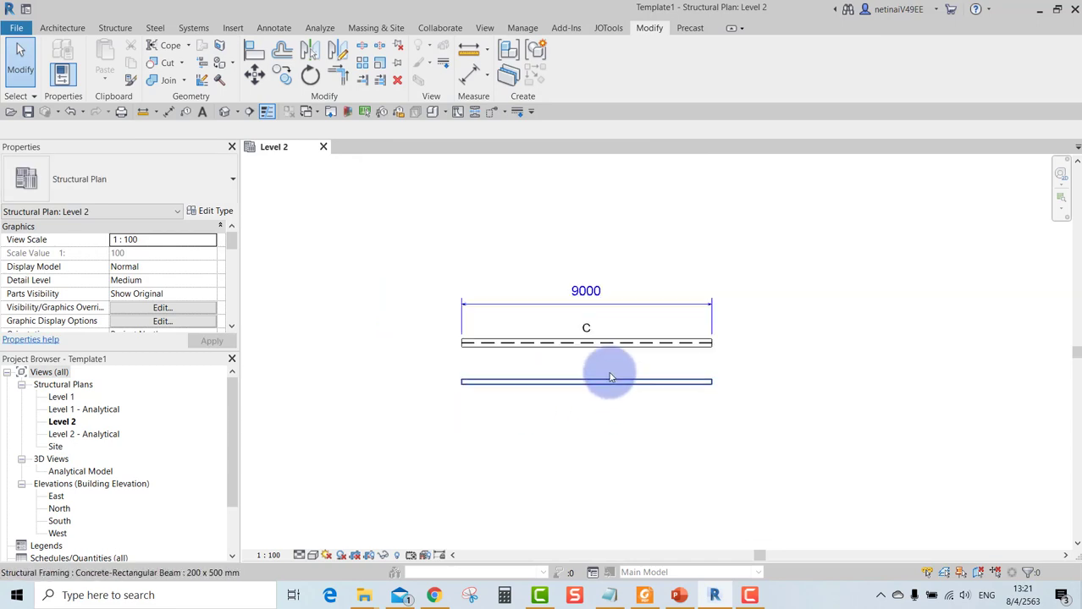
pyautogui.moveTo(466, 254); pyautogui.dragTo(463, 248)
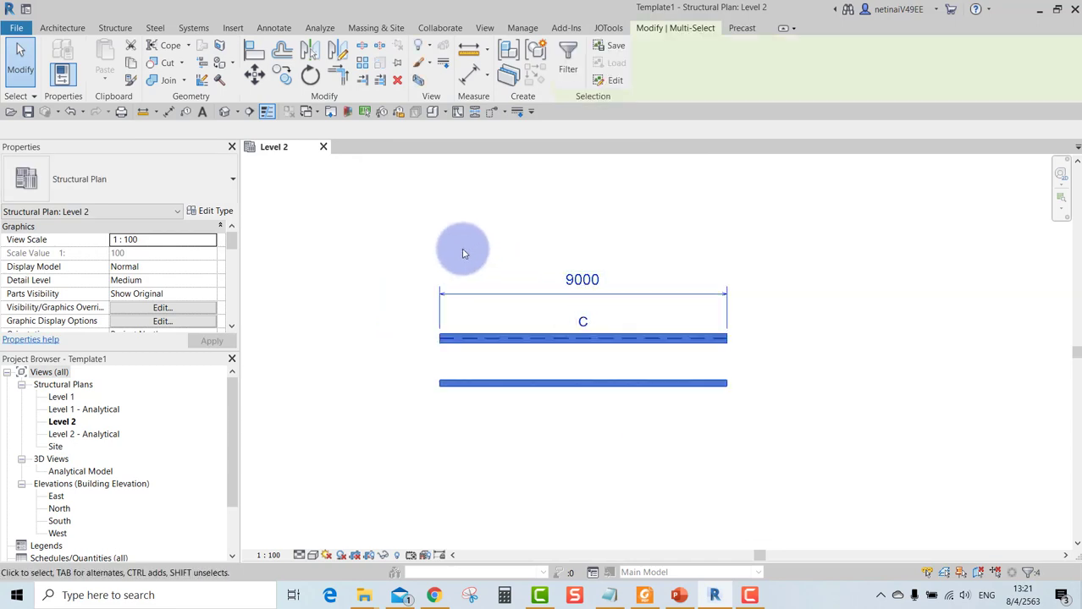
pyautogui.press('Delete')
# Delete the Level 1 and Level 2 - Analytical plans and the Analytical Model 3D view.
pyautogui.scroll(3, 538, 296)
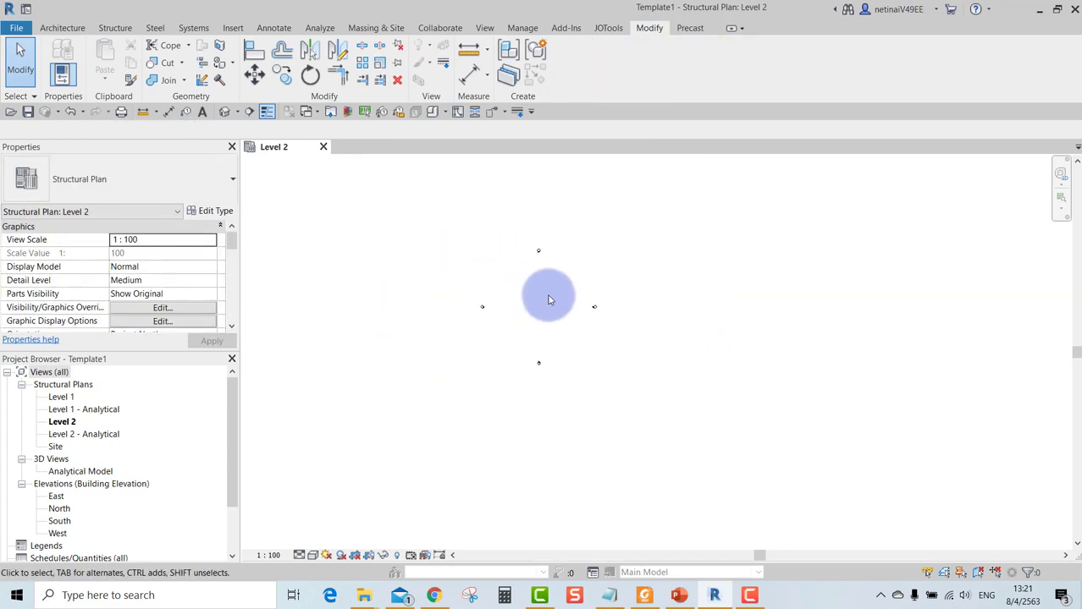
pyautogui.scroll(1, 422, 330)
pyautogui.click(89, 411)
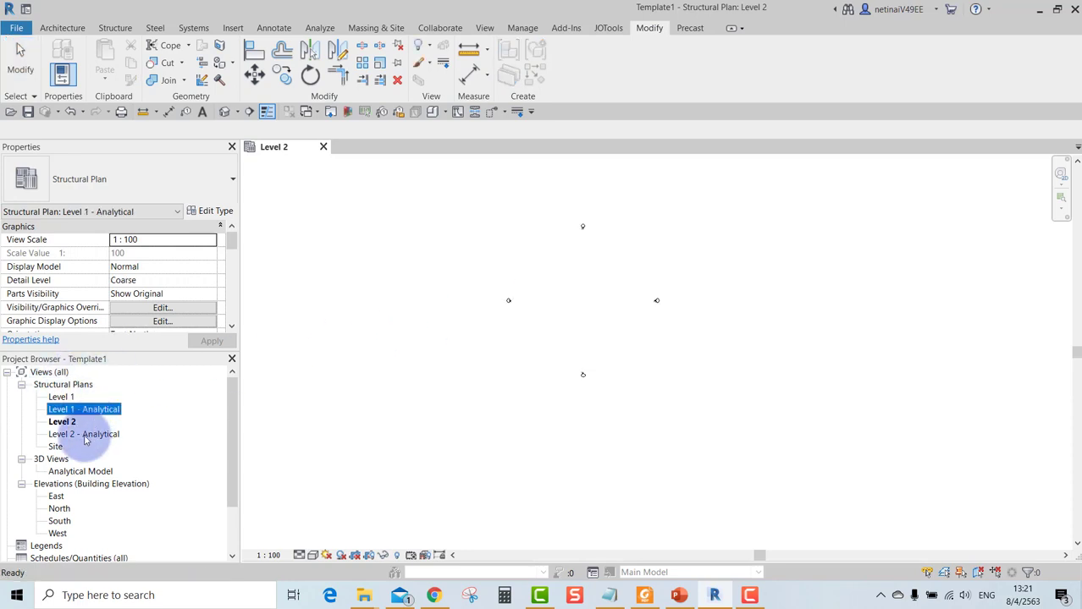
pyautogui.keyDown('ctrl'); pyautogui.click(85, 434); pyautogui.keyUp('ctrl')
pyautogui.press('Delete')
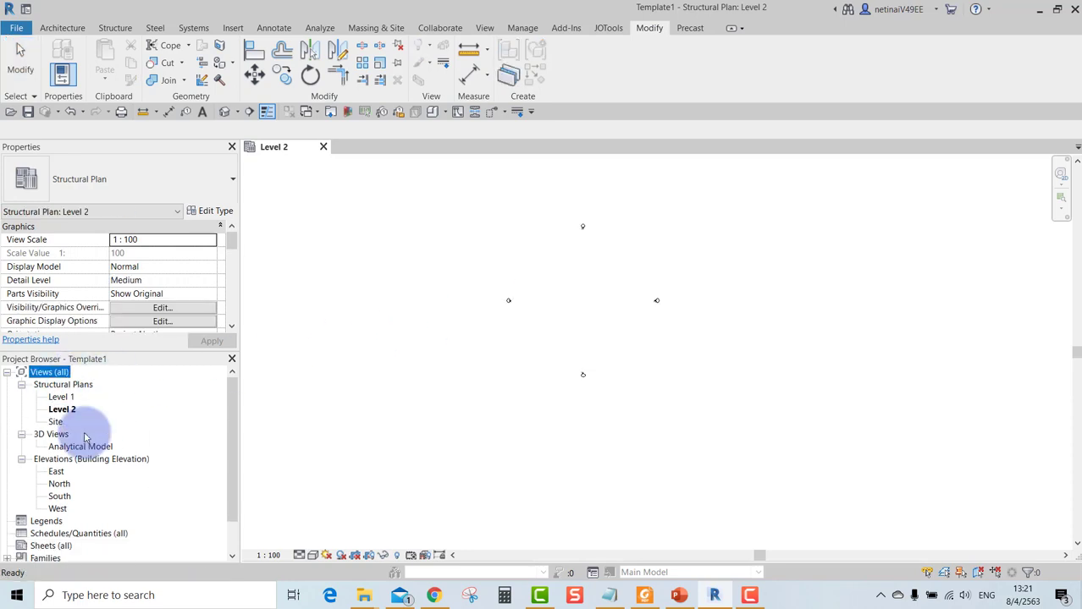
pyautogui.click(84, 446)
pyautogui.press('Delete')
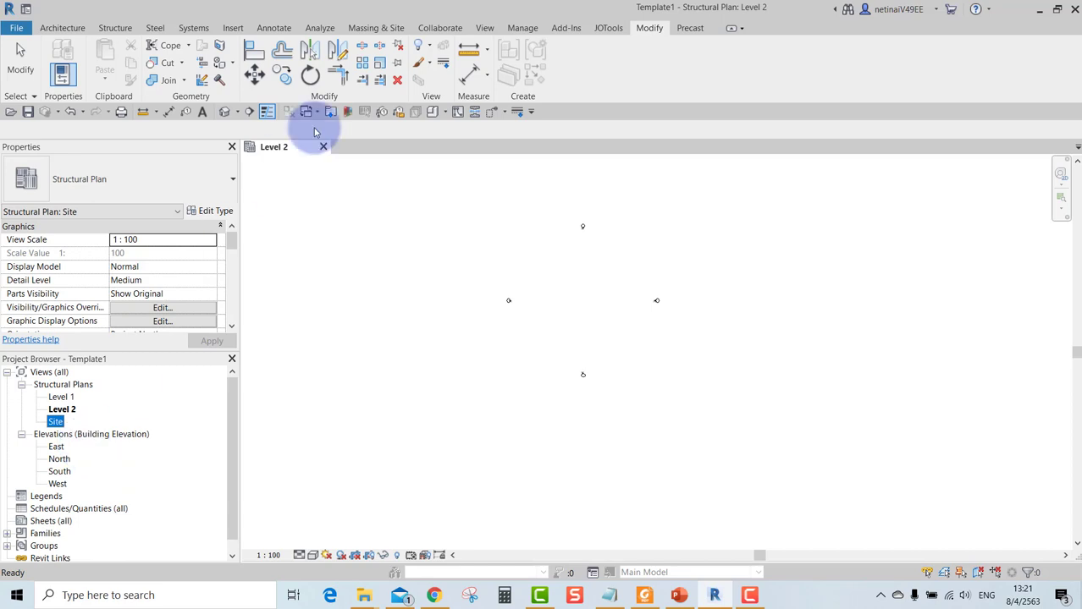
# Open the default 3D view showing the Level 1 and Level 2 lines.
pyautogui.click(227, 113)
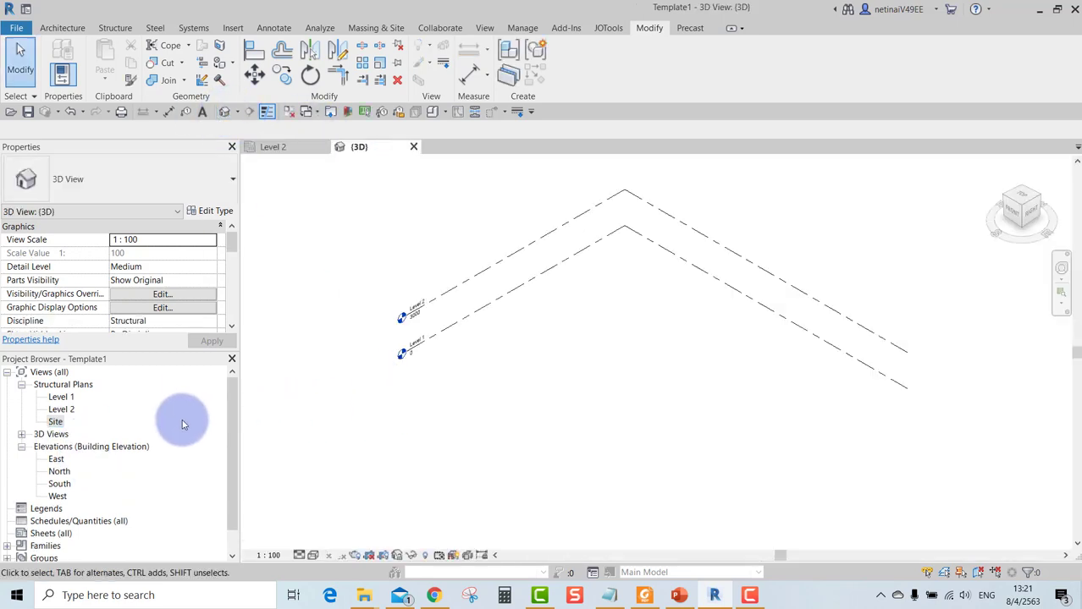
pyautogui.click(21, 434)
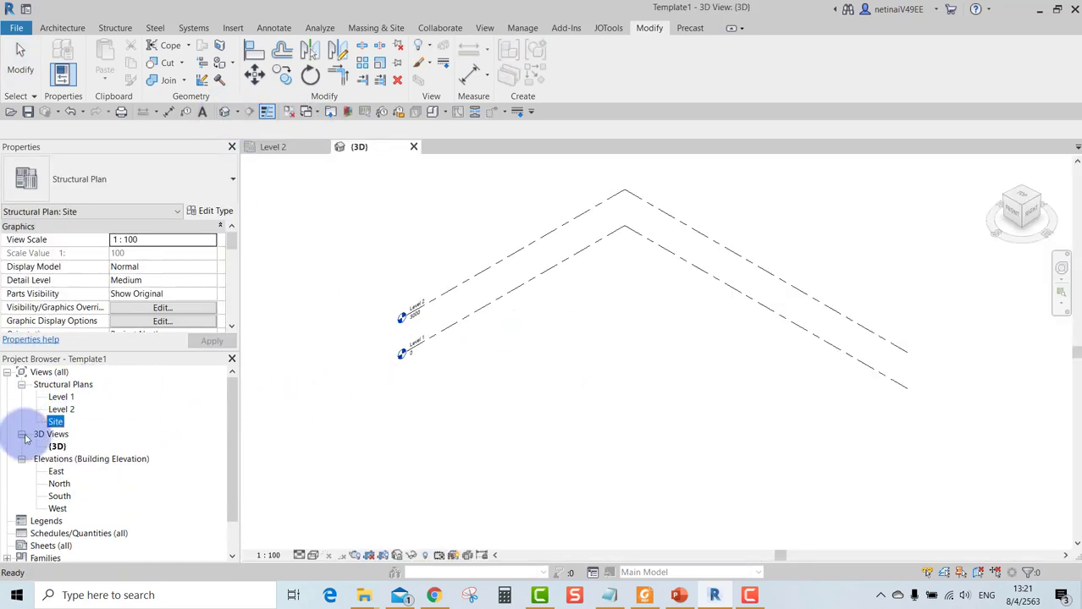
pyautogui.scroll(-1, 59, 457)
pyautogui.click(64, 509)
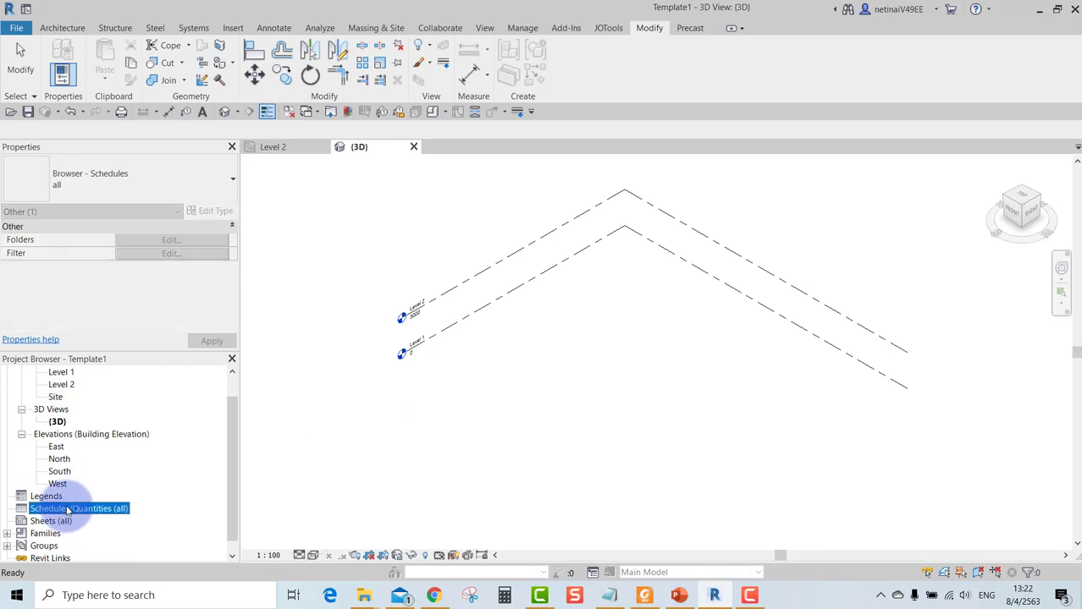
pyautogui.rightClick(69, 507)
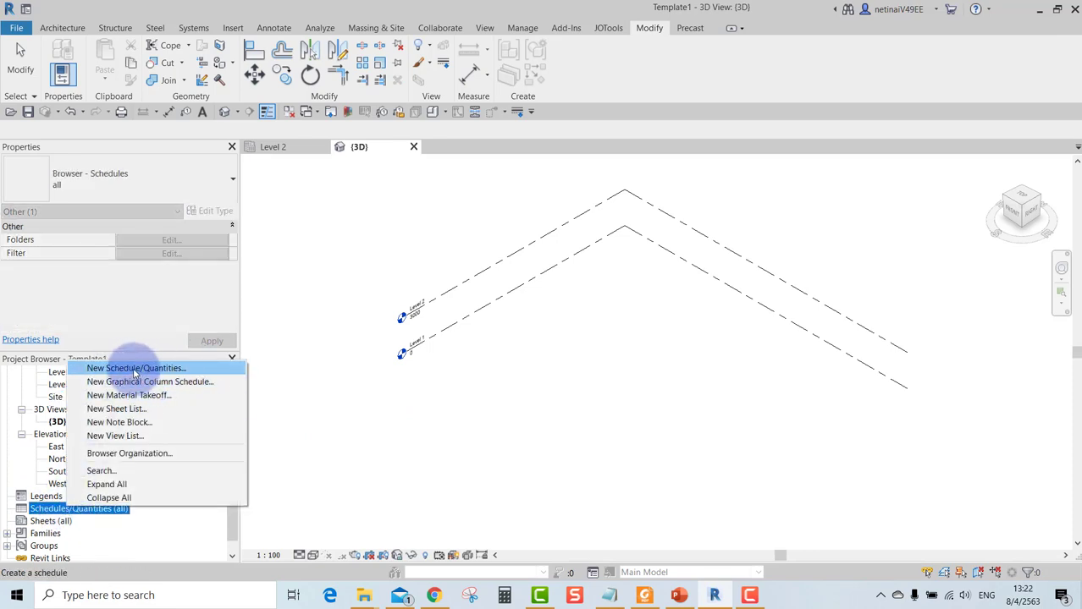
pyautogui.click(64, 508)
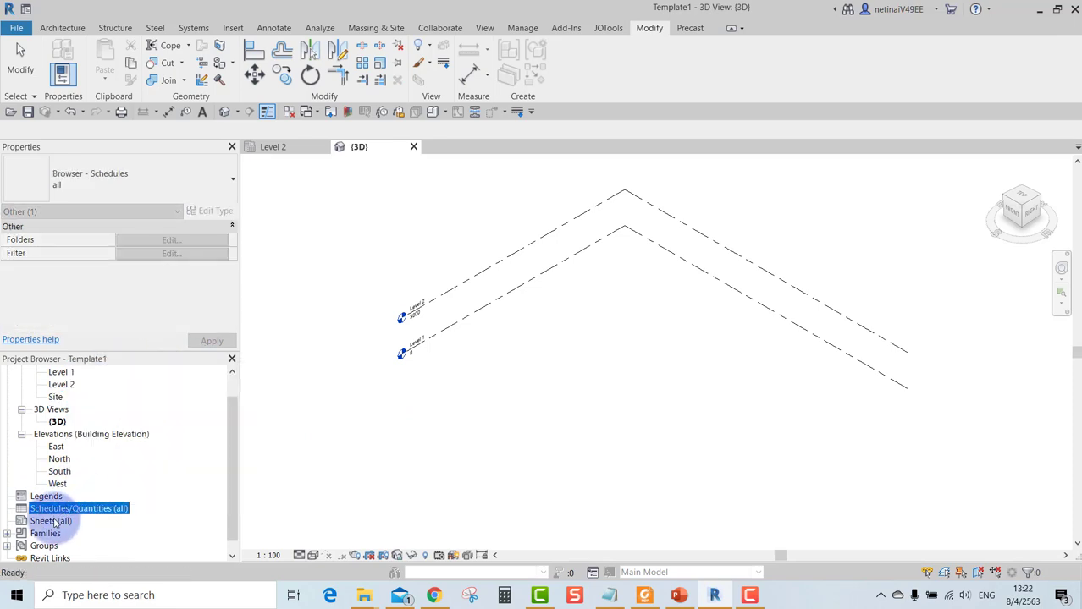
pyautogui.click(596, 301)
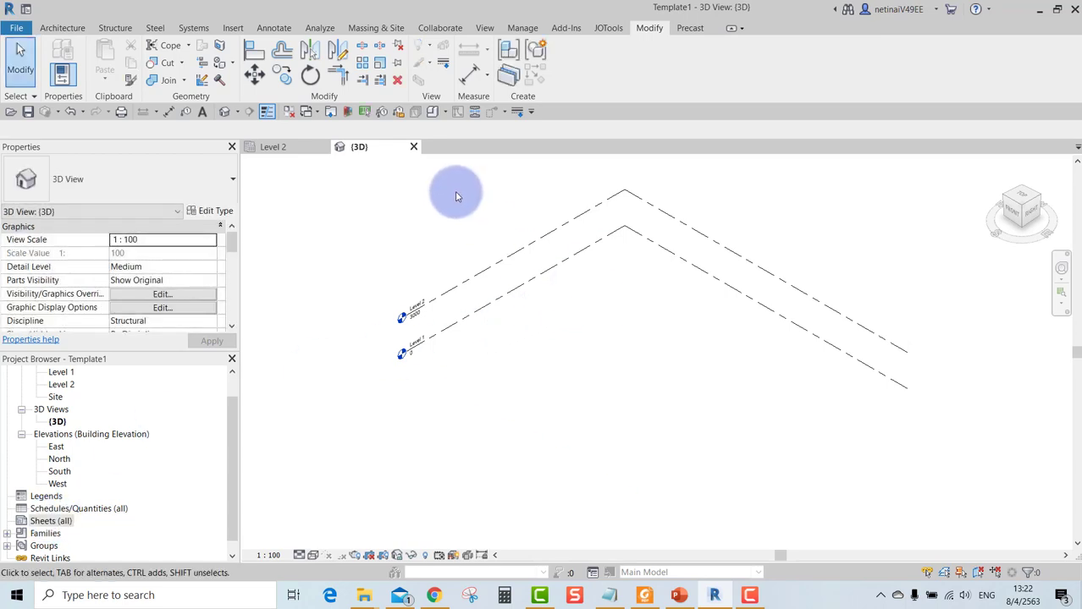
# Save the template as 'CP9 Structural Template.rte'.
pyautogui.moveTo(427, 187); pyautogui.dragTo(413, 206, button='middle')
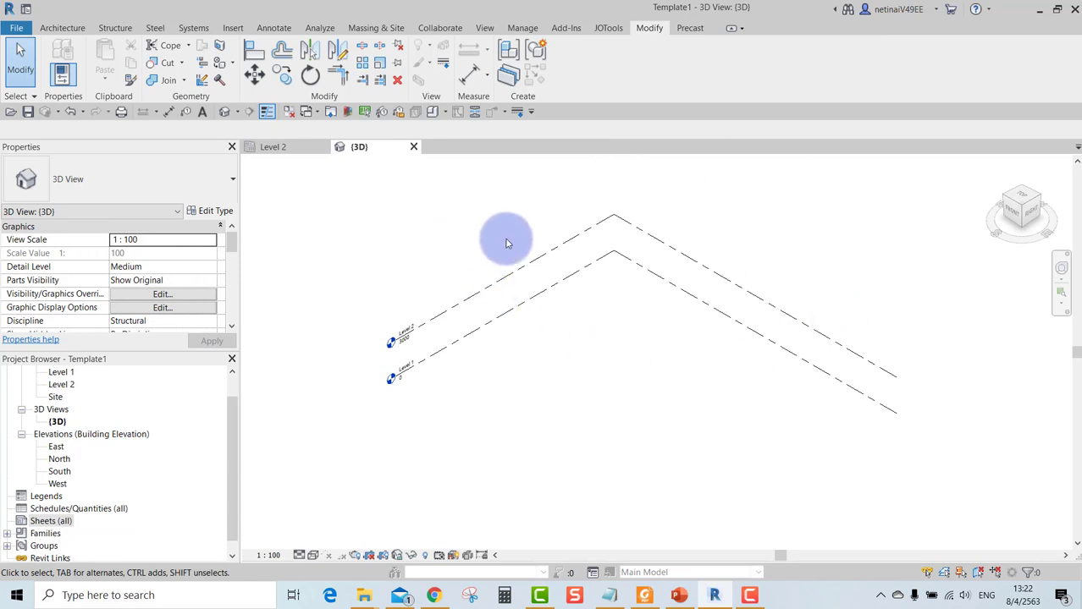
pyautogui.click(27, 114)
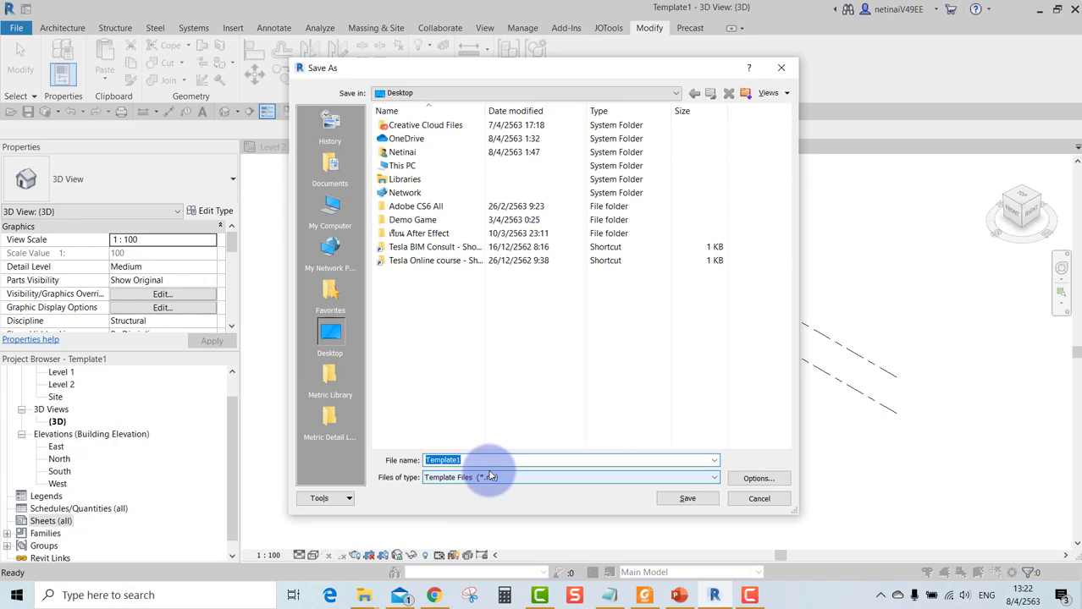
pyautogui.write('CP9 Tem')
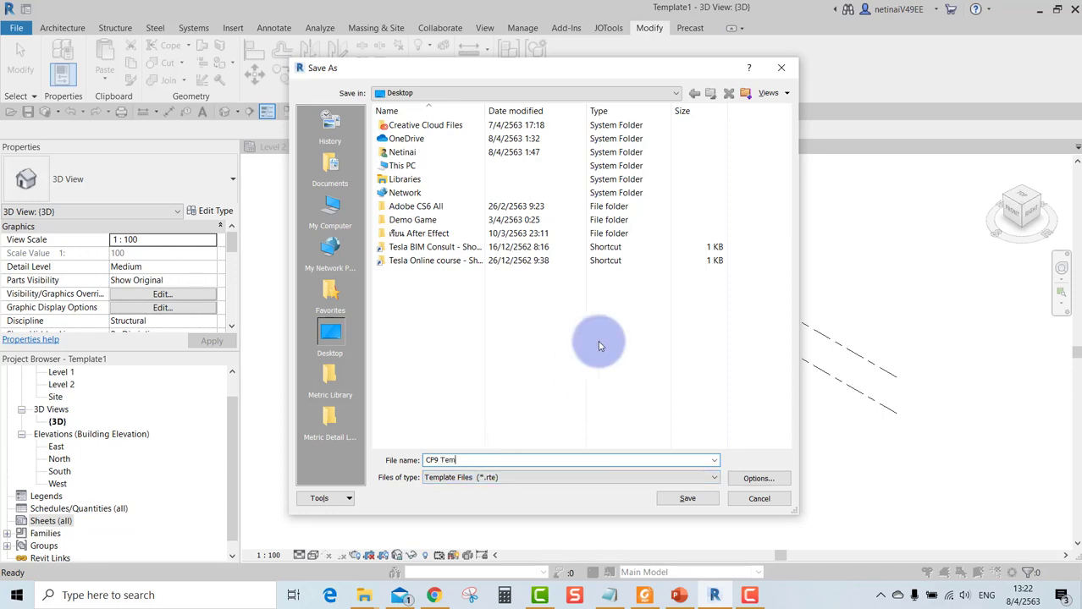
pyautogui.write('plate')
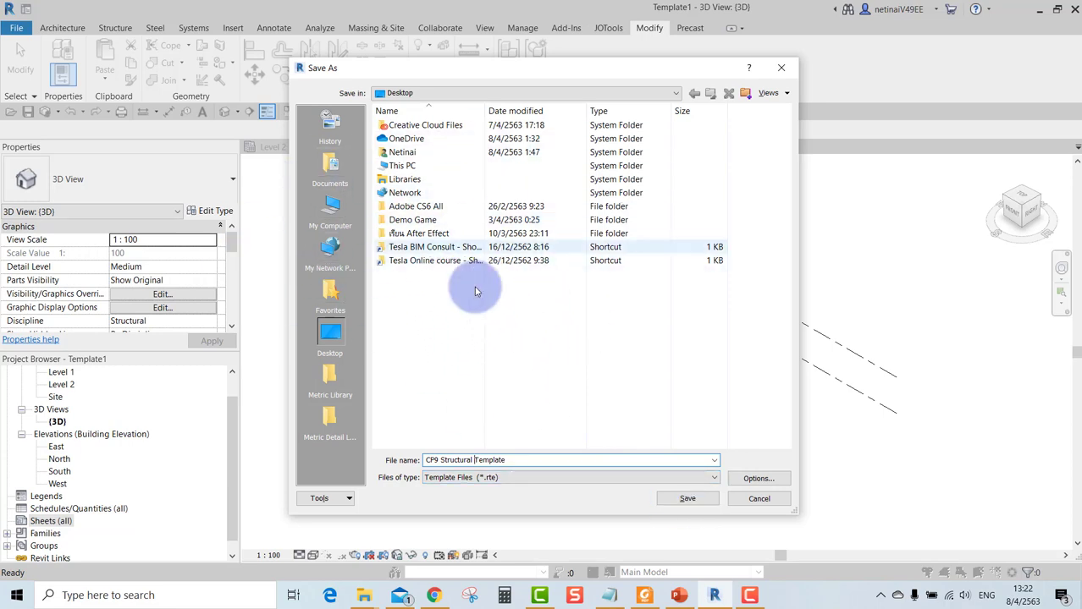
pyautogui.click(688, 501)
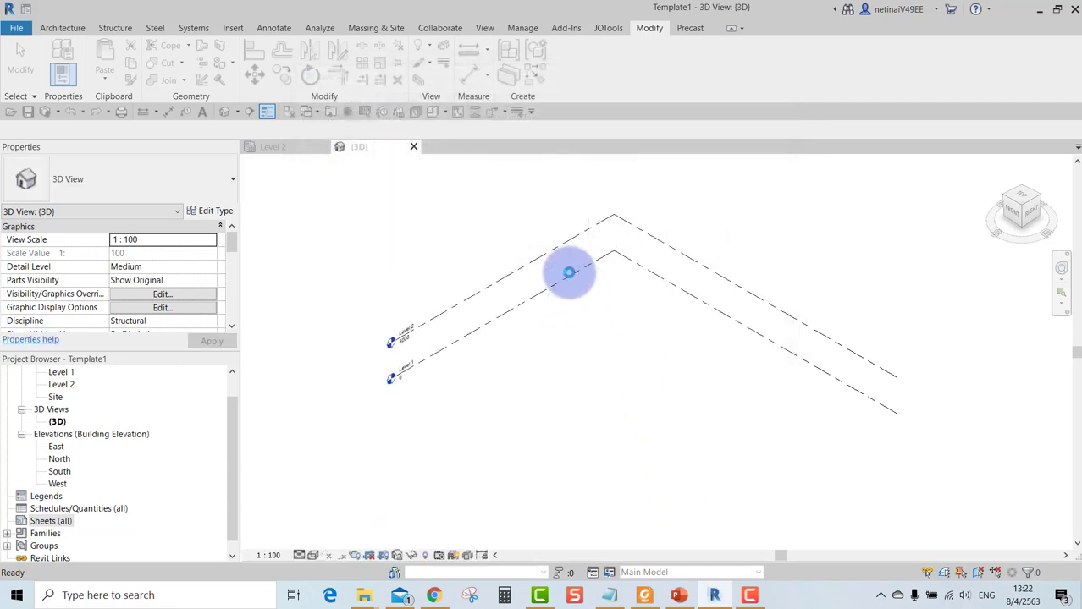
# Close the saved template and return to the Recent Files home page.
pyautogui.scroll(2, 476, 292)
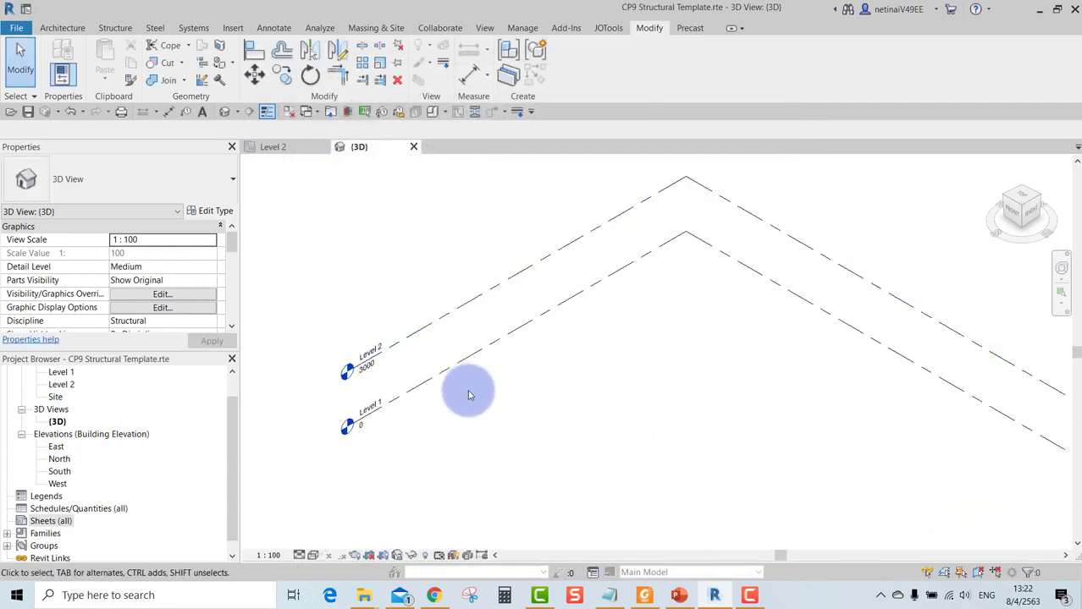
pyautogui.moveTo(536, 299); pyautogui.dragTo(512, 295, button='middle')
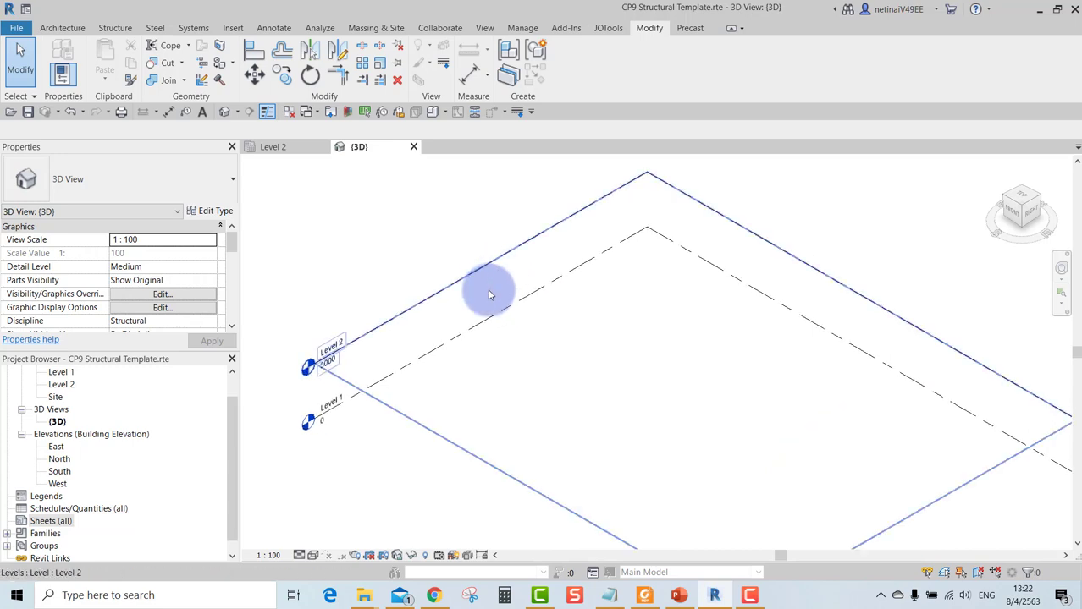
pyautogui.scroll(-1, 483, 333)
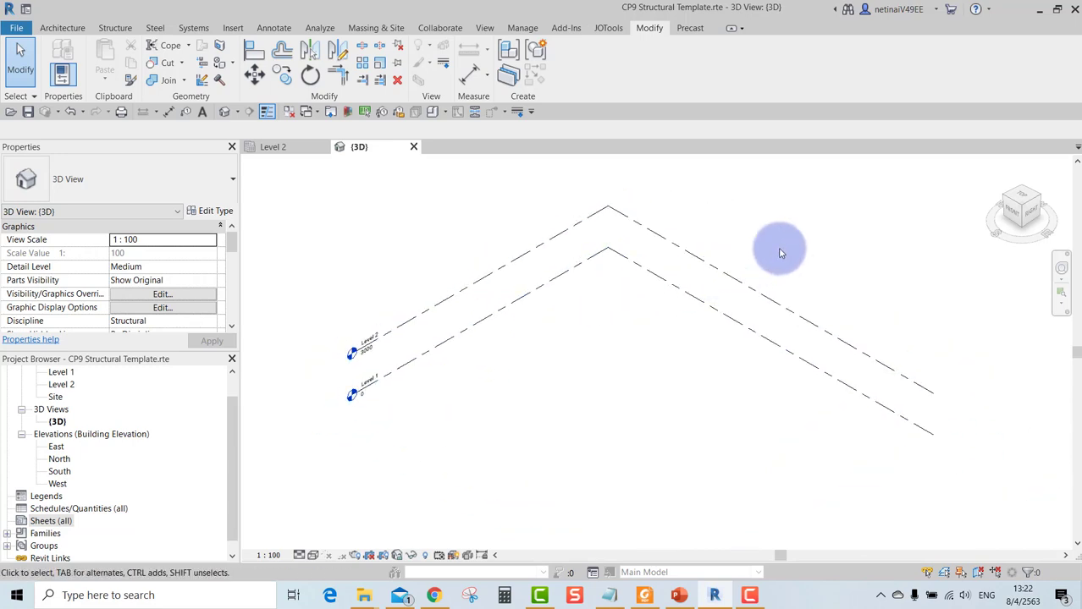
pyautogui.moveTo(780, 252); pyautogui.dragTo(787, 243, button='middle')
pyautogui.click(17, 83)
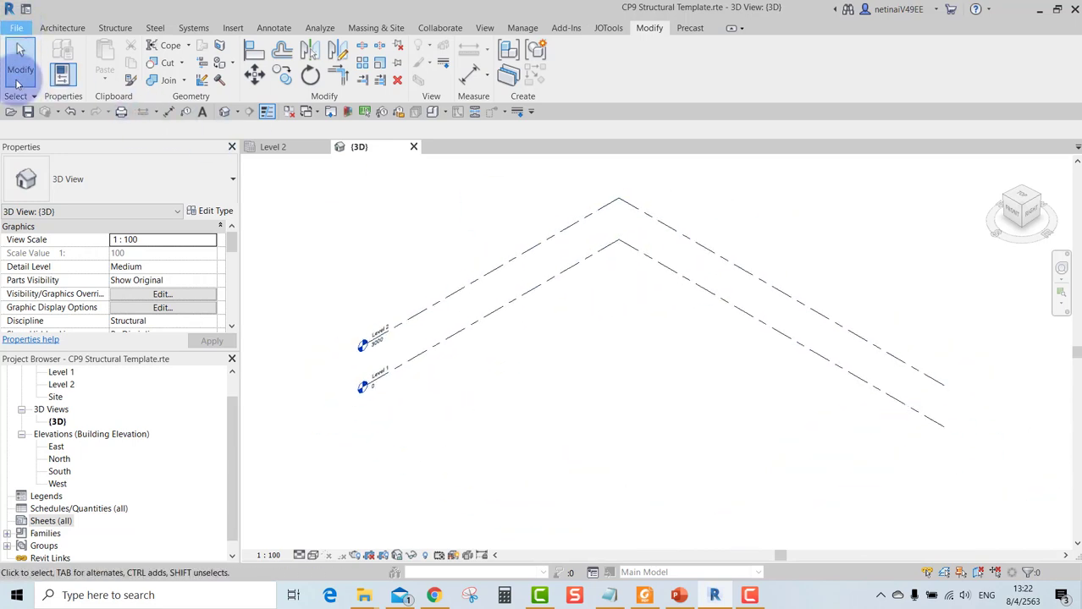
pyautogui.click(48, 343)
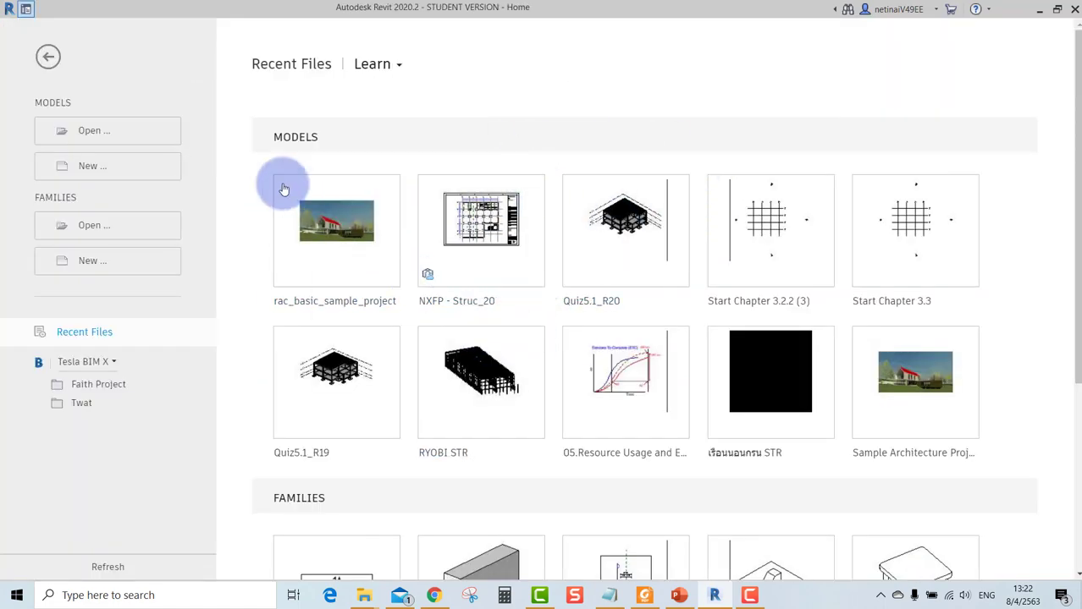
# Start a new project from CP9 Structural Template.rte on the Desktop, keeping the Project option.
pyautogui.click(108, 165)
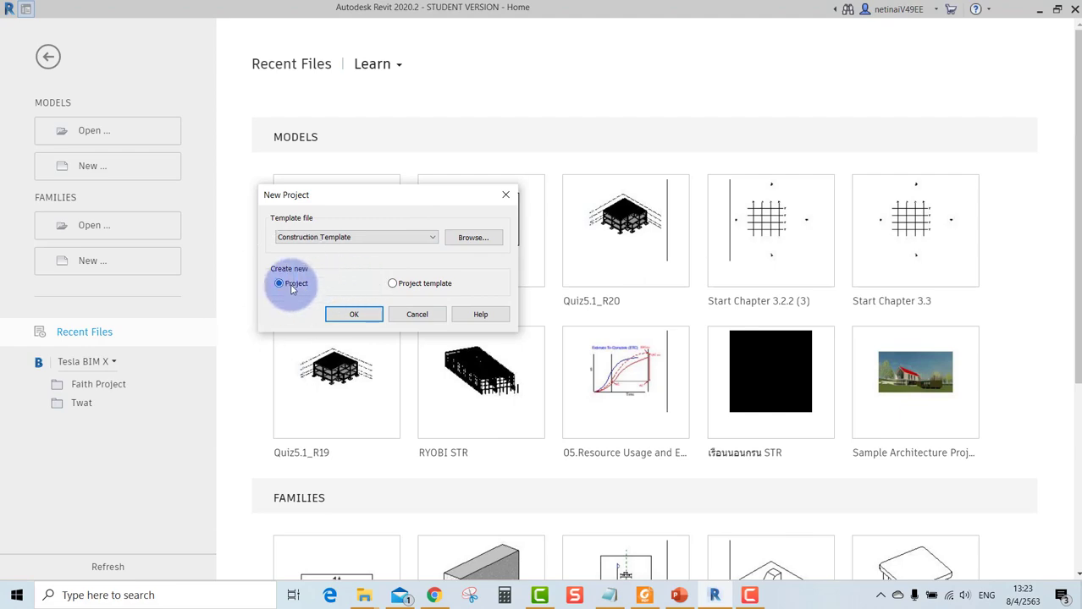
pyautogui.click(355, 237)
pyautogui.click(355, 237)
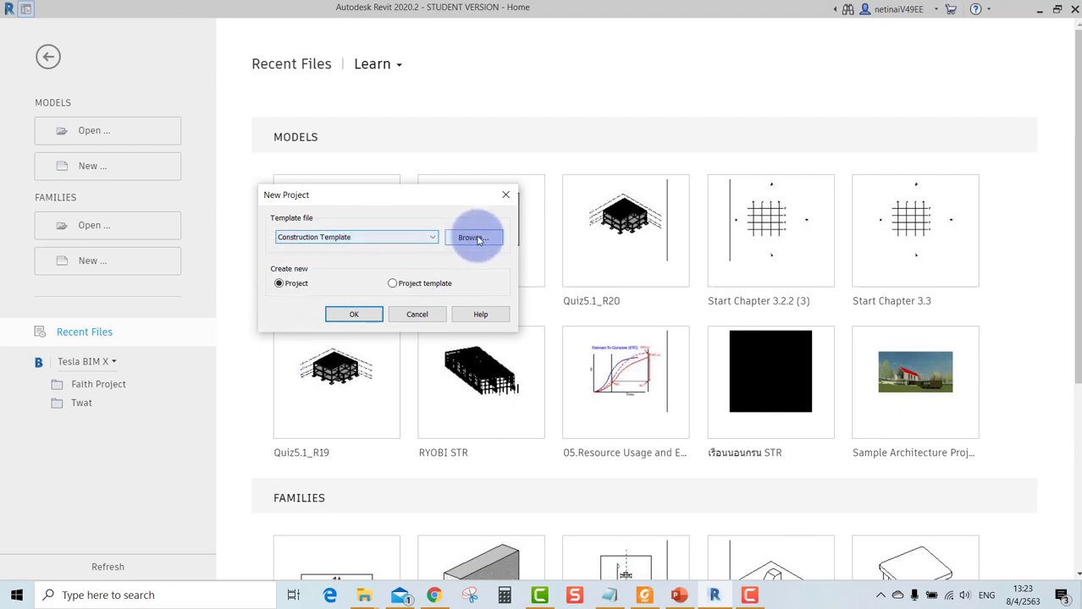
pyautogui.click(476, 238)
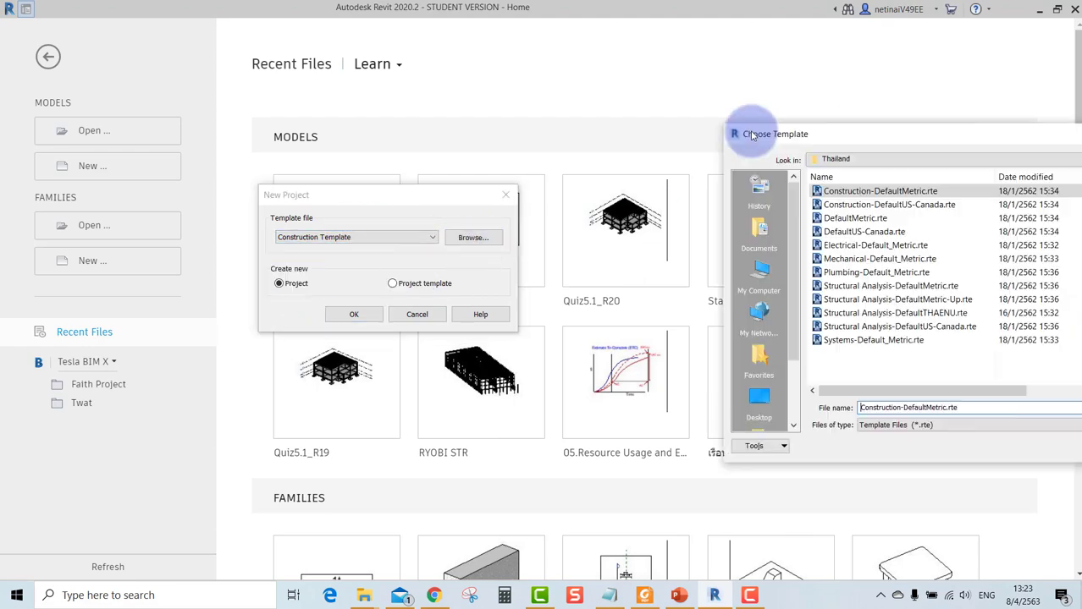
pyautogui.moveTo(737, 134); pyautogui.dragTo(414, 85)
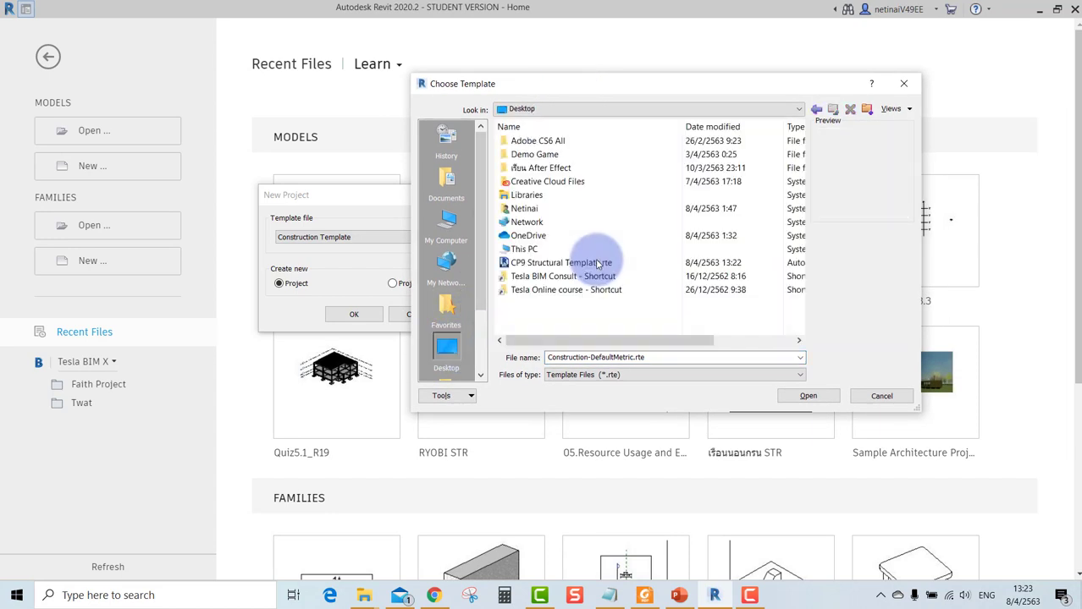
pyautogui.click(572, 264)
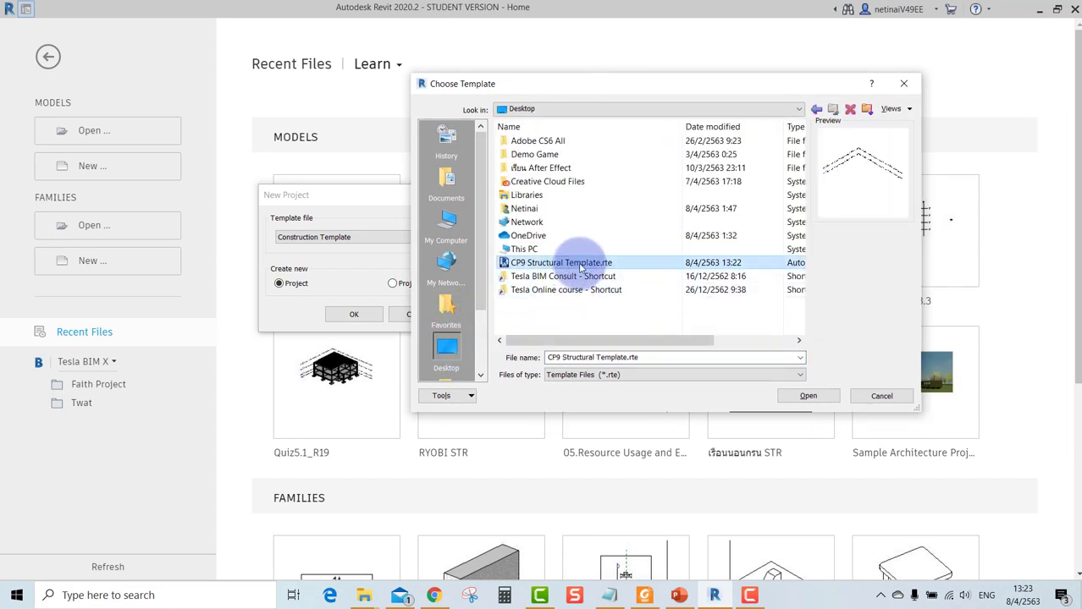
pyautogui.click(809, 395)
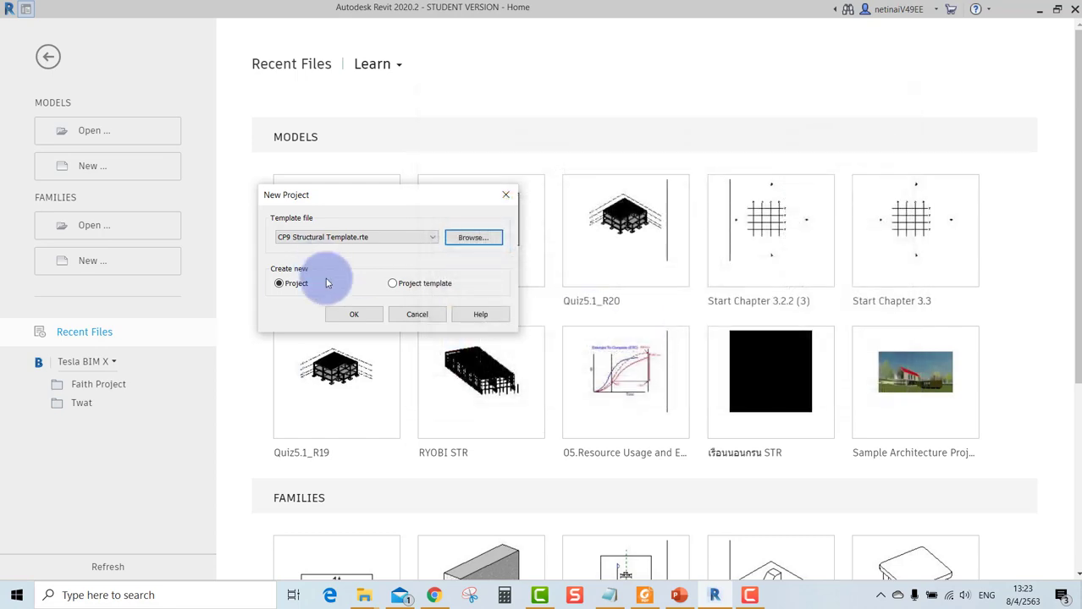
pyautogui.click(354, 313)
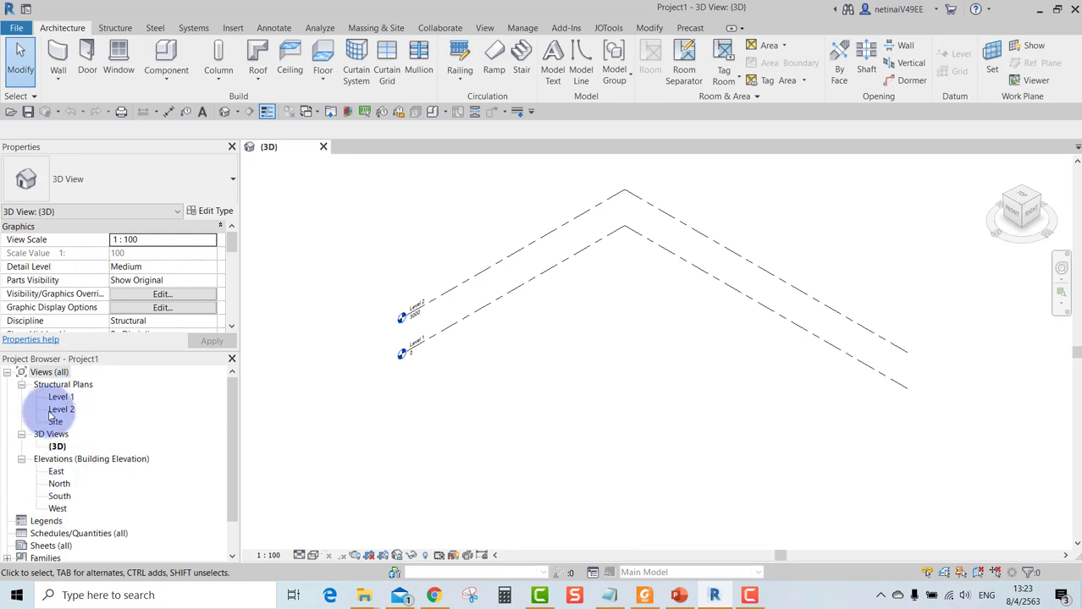
pyautogui.click(115, 28)
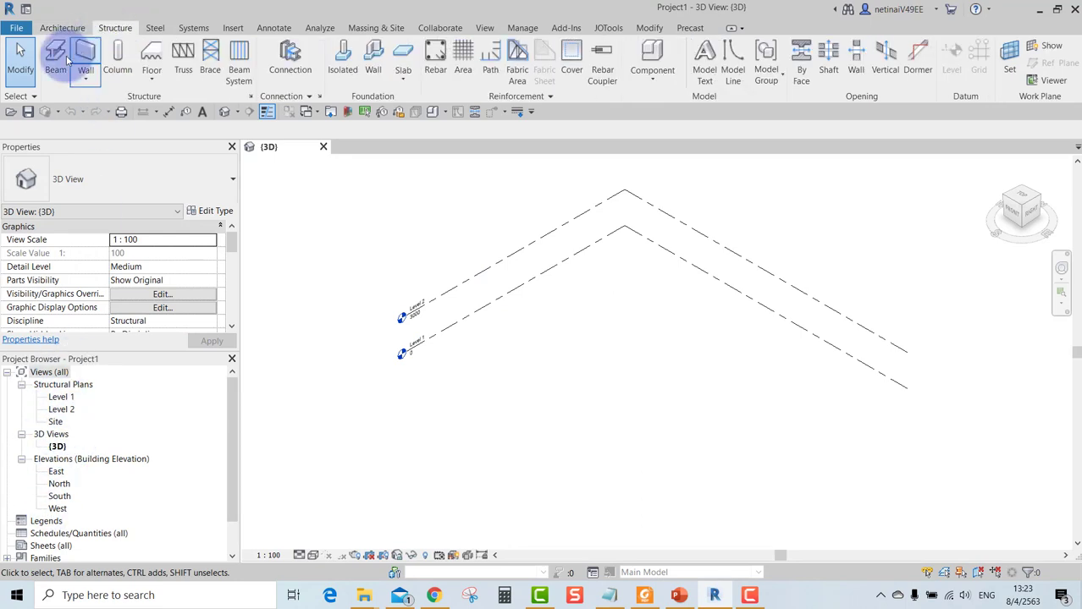
pyautogui.click(128, 173)
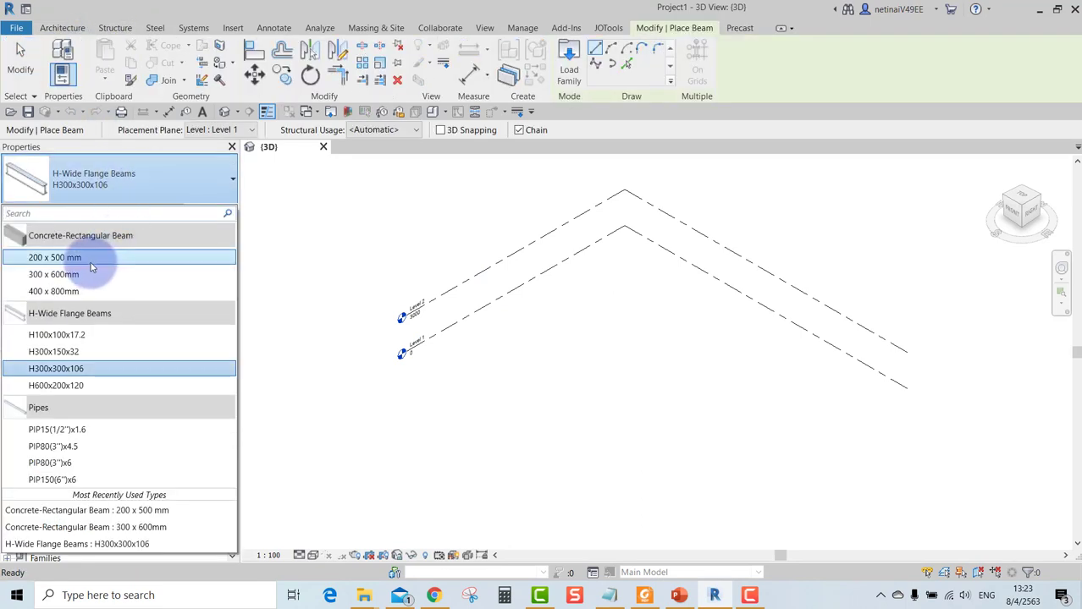
pyautogui.press('Escape')
pyautogui.press('Escape')
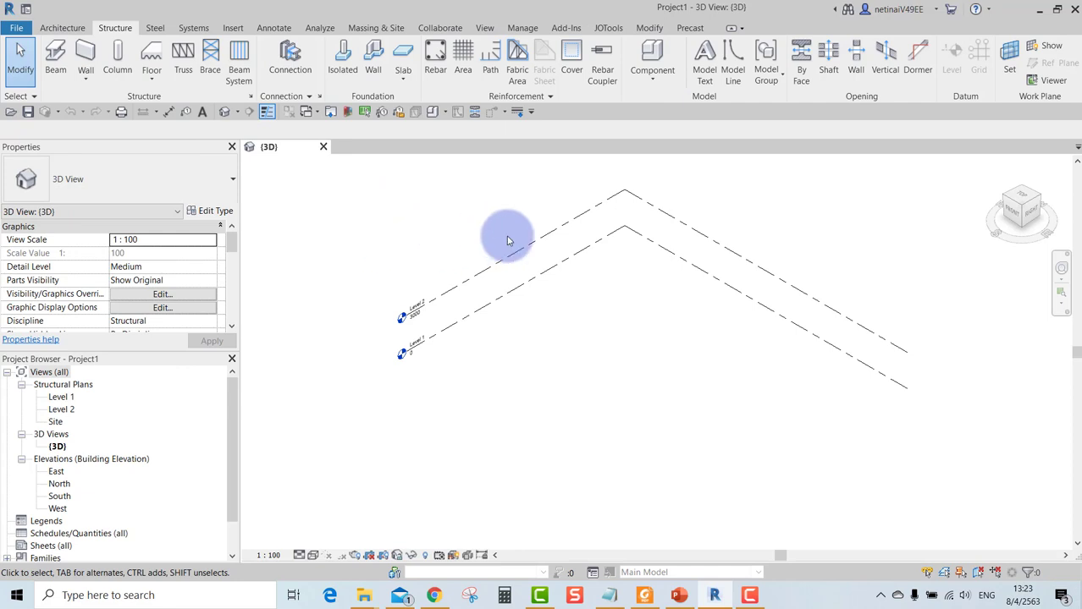
pyautogui.moveTo(506, 234); pyautogui.dragTo(590, 278, button='middle')
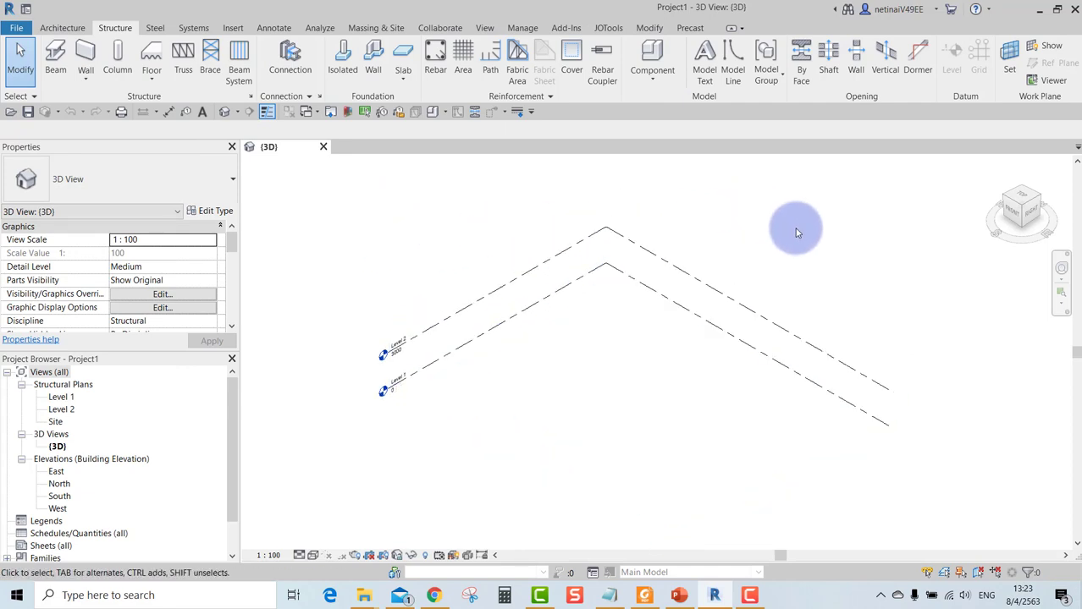
# Close Project1 and return to the Home screen.
pyautogui.moveTo(648, 257); pyautogui.dragTo(632, 258, button='middle')
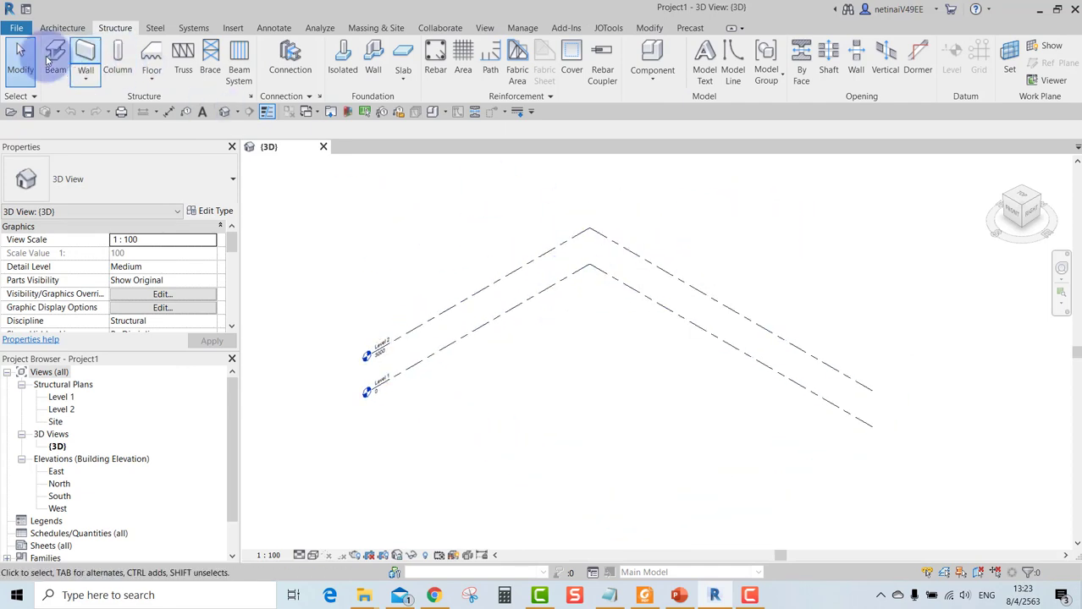
pyautogui.click(16, 28)
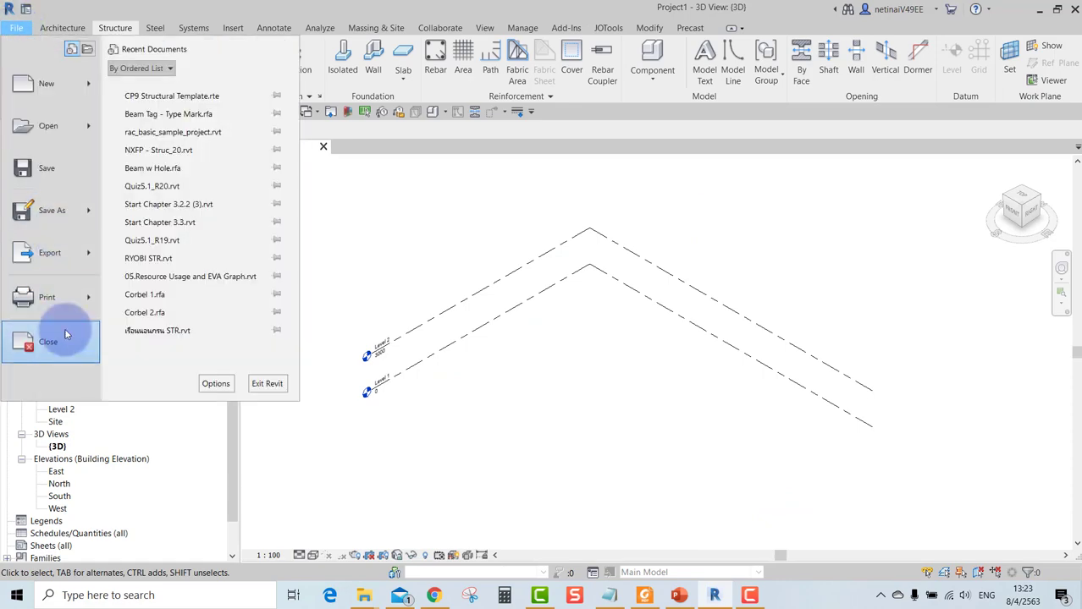
pyautogui.click(58, 337)
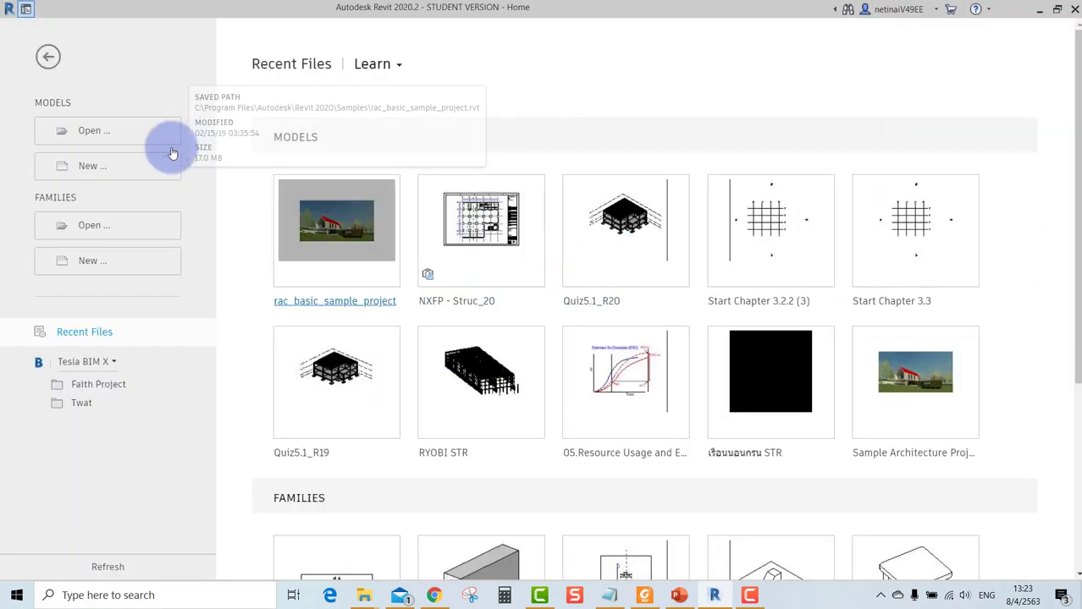
# Create a new project template from CP9 Structural Template.rte on the Desktop.
pyautogui.click(106, 167)
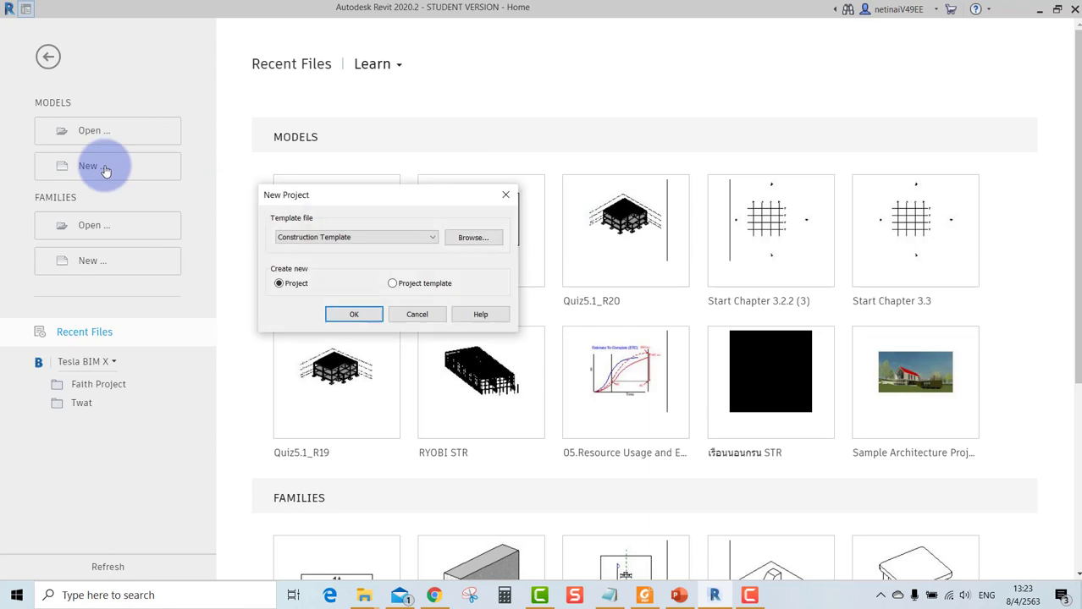
pyautogui.click(409, 285)
pyautogui.click(473, 237)
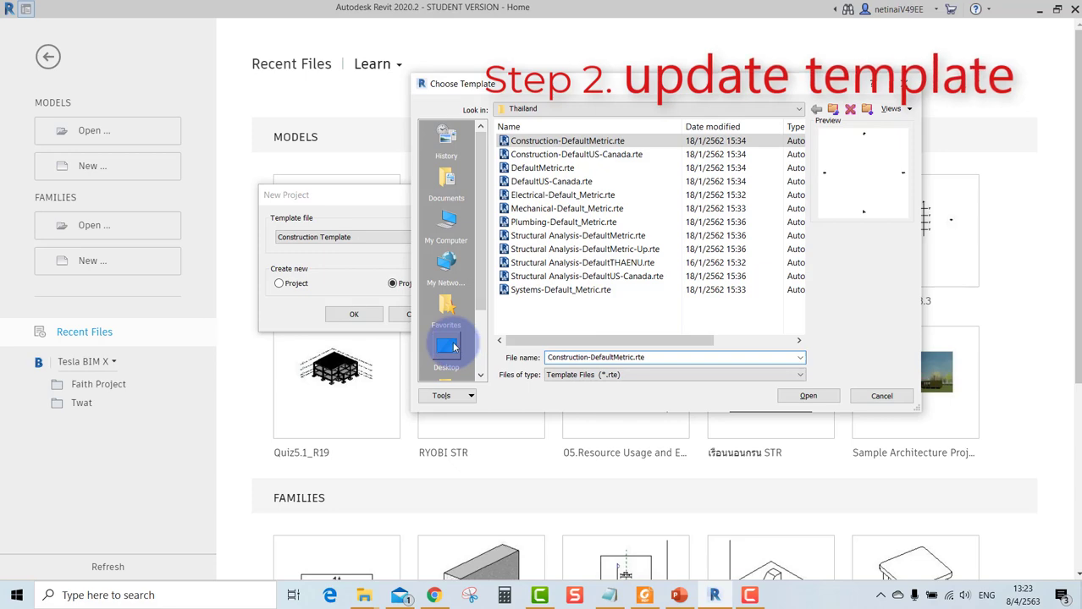
pyautogui.click(447, 345)
pyautogui.click(555, 263)
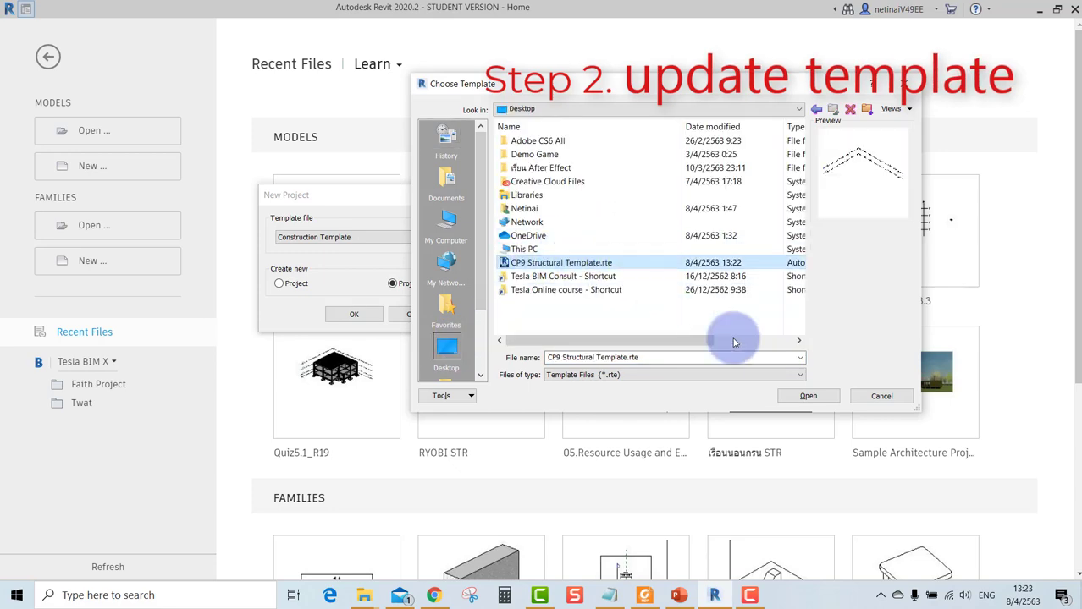
pyautogui.click(808, 395)
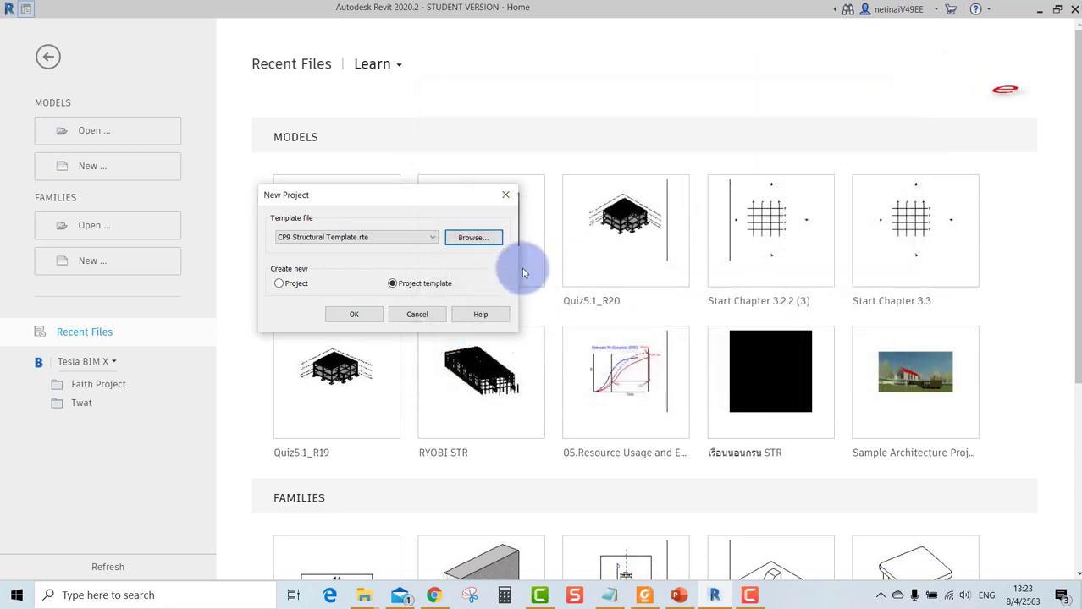
pyautogui.click(353, 316)
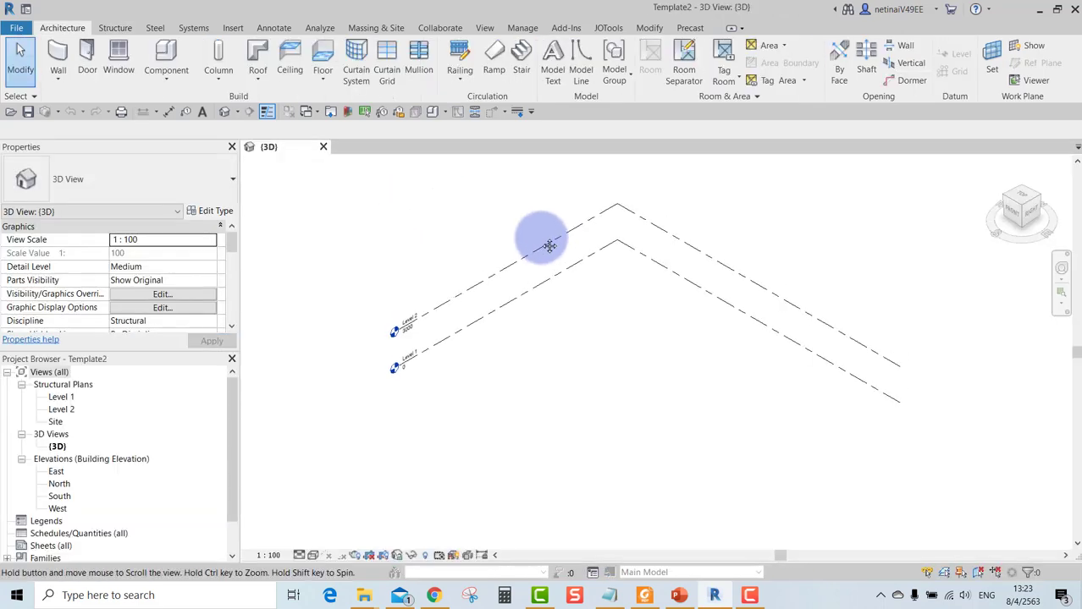
# Open RYOBI STR.rvt from the 03.Pilot Project folders, ignoring unresolved references.
pyautogui.moveTo(549, 245); pyautogui.dragTo(516, 285, button='middle')
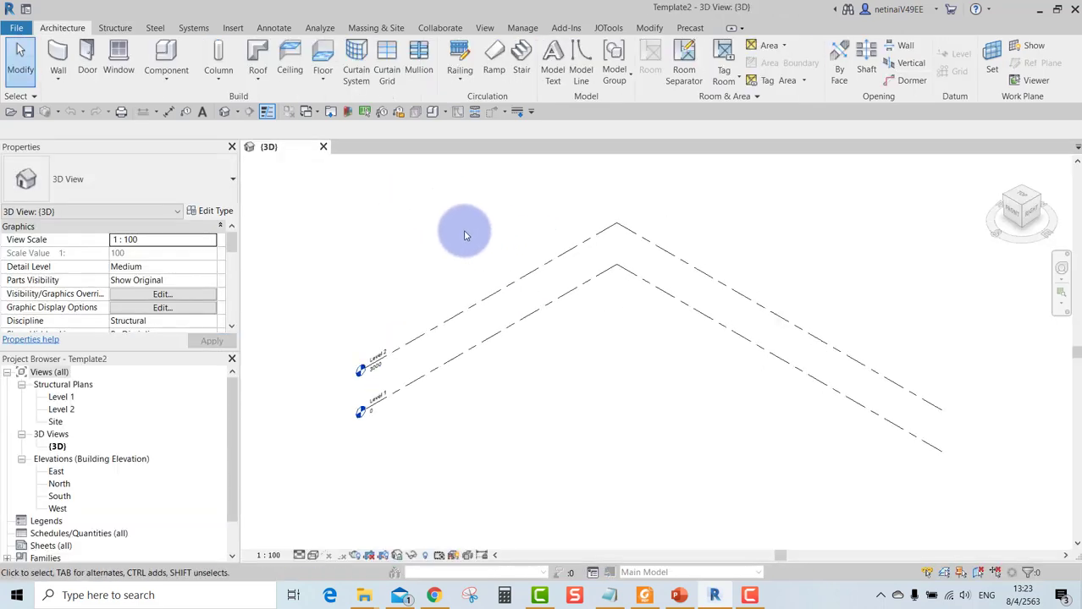
pyautogui.click(18, 30)
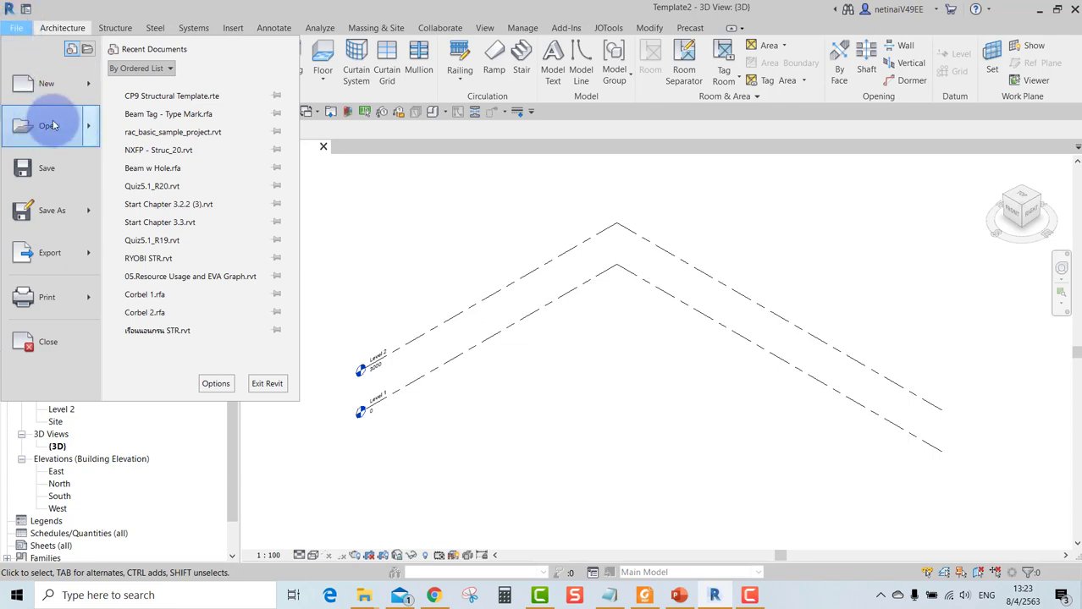
pyautogui.moveTo(49, 125)
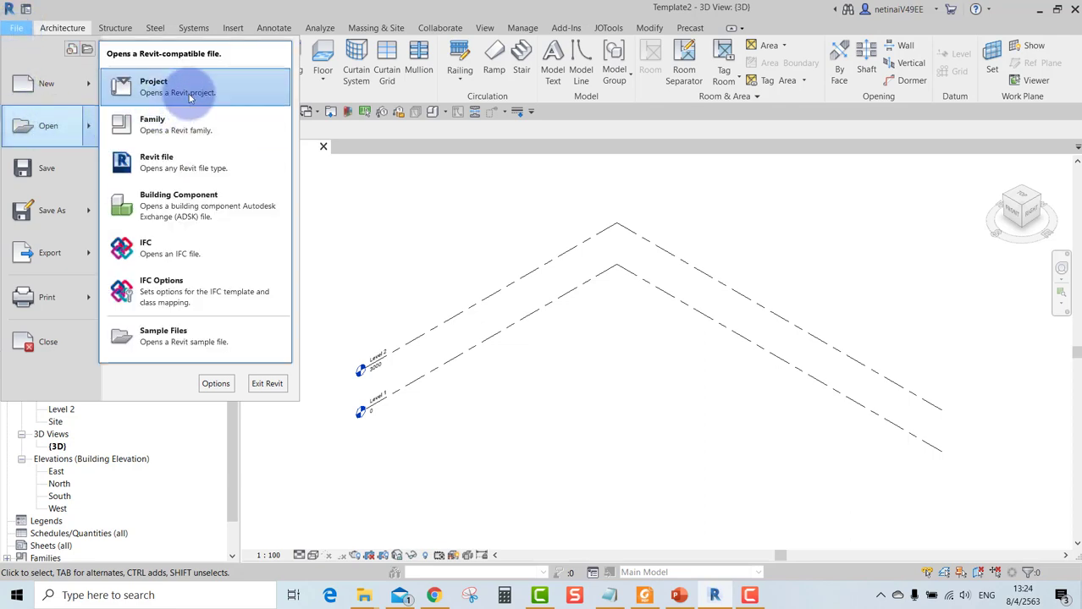
pyautogui.click(513, 329)
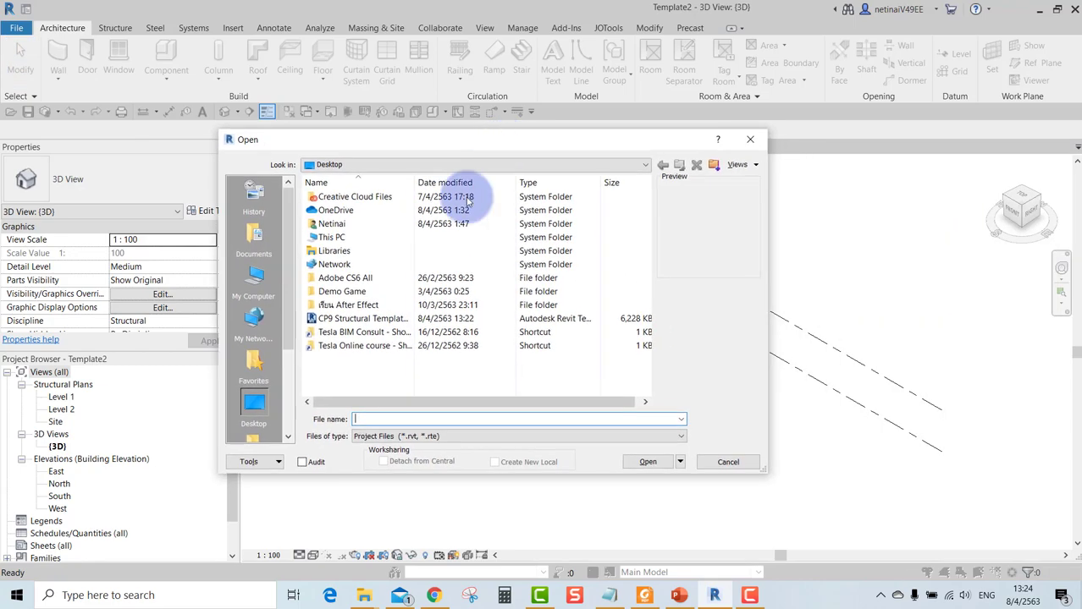
pyautogui.doubleClick(377, 332)
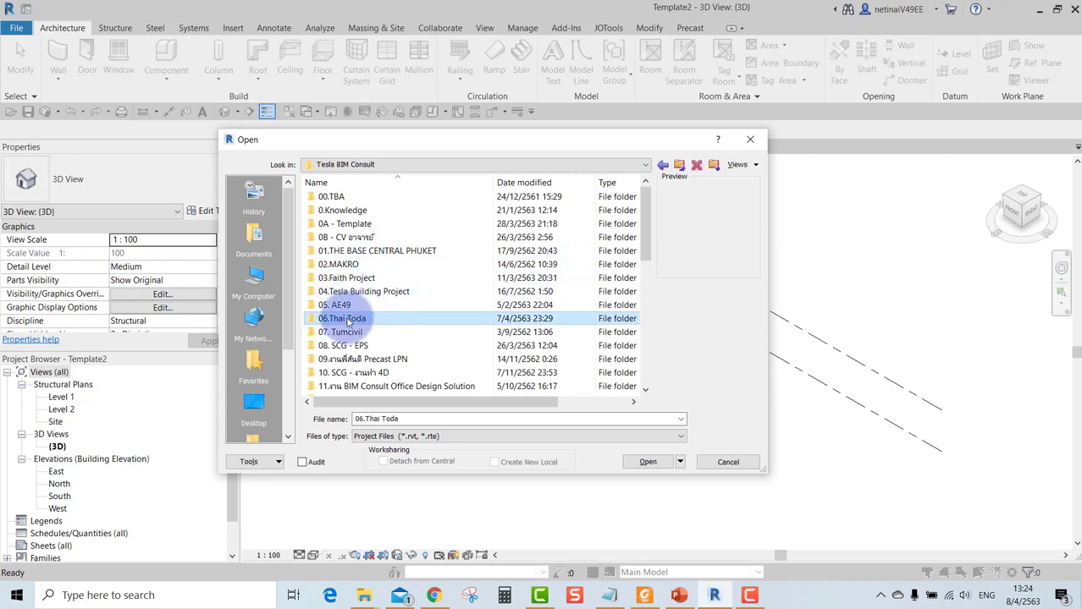
pyautogui.doubleClick(353, 318)
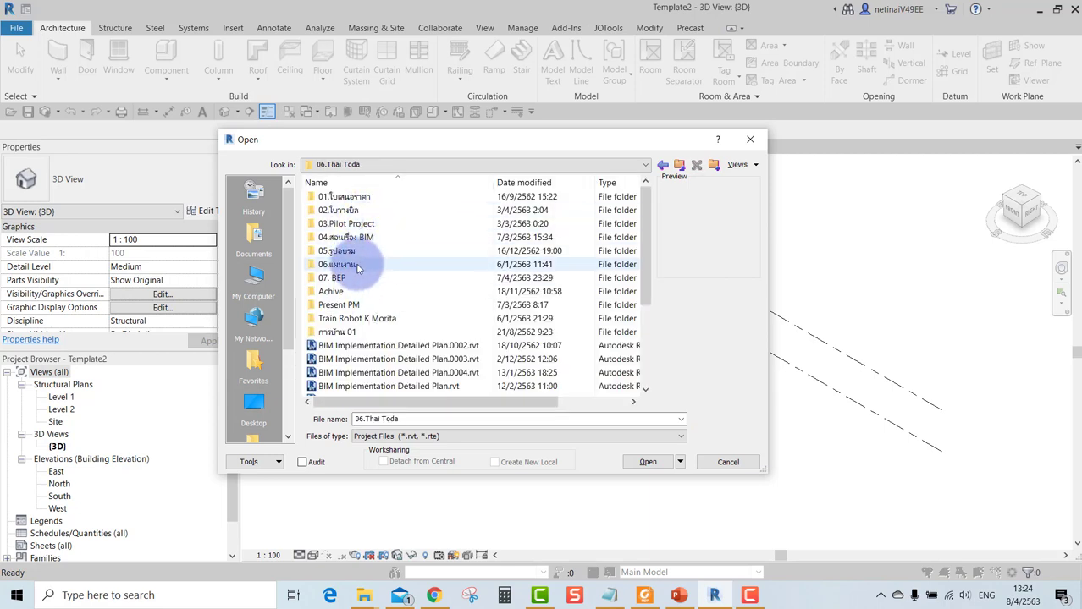
pyautogui.doubleClick(373, 223)
pyautogui.doubleClick(359, 235)
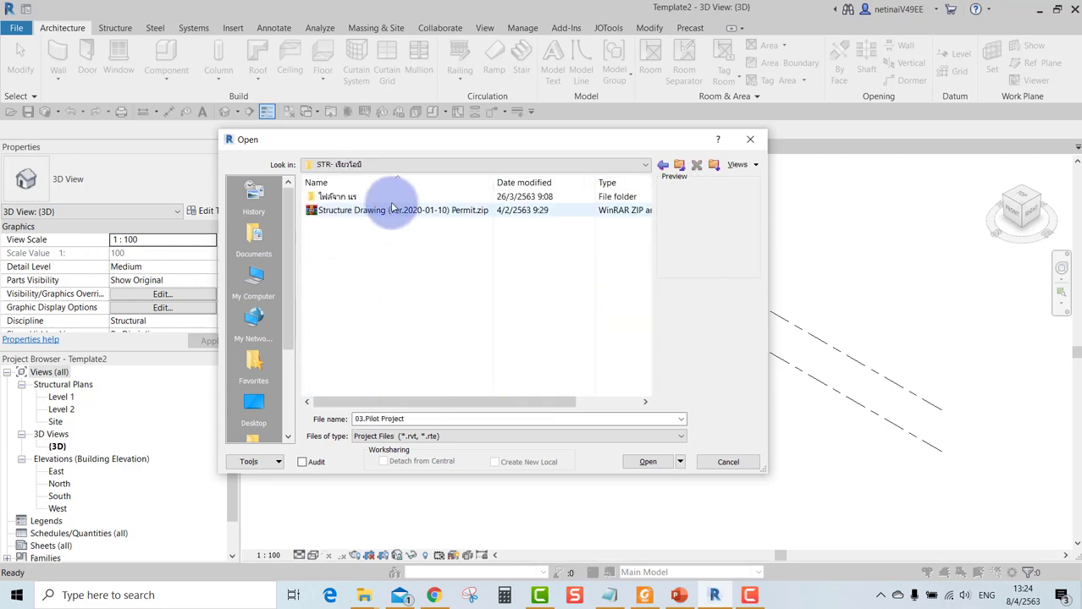
pyautogui.doubleClick(391, 196)
pyautogui.click(385, 198)
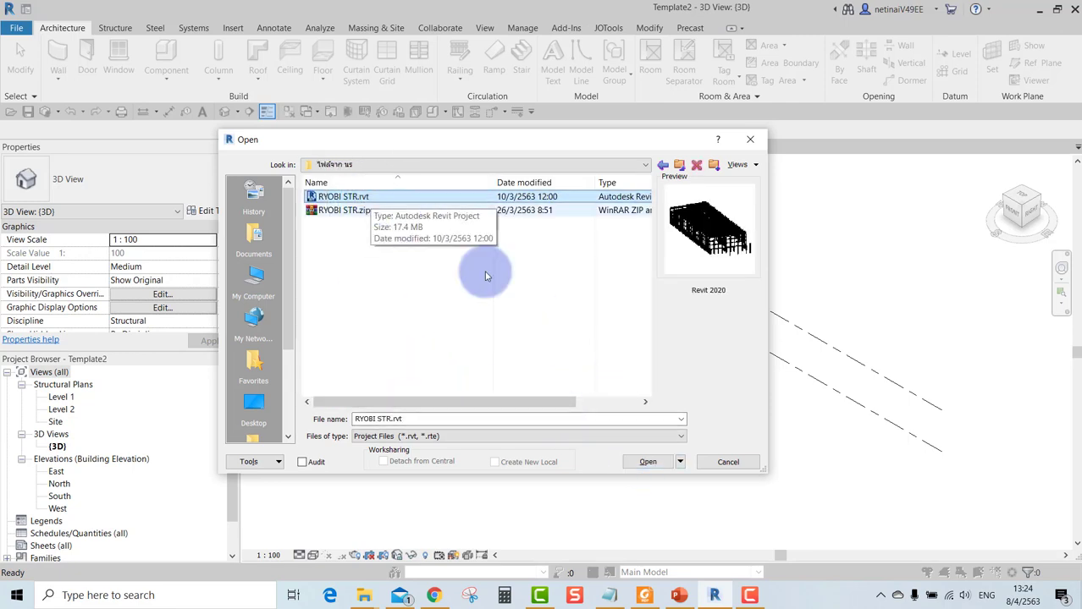
pyautogui.click(648, 461)
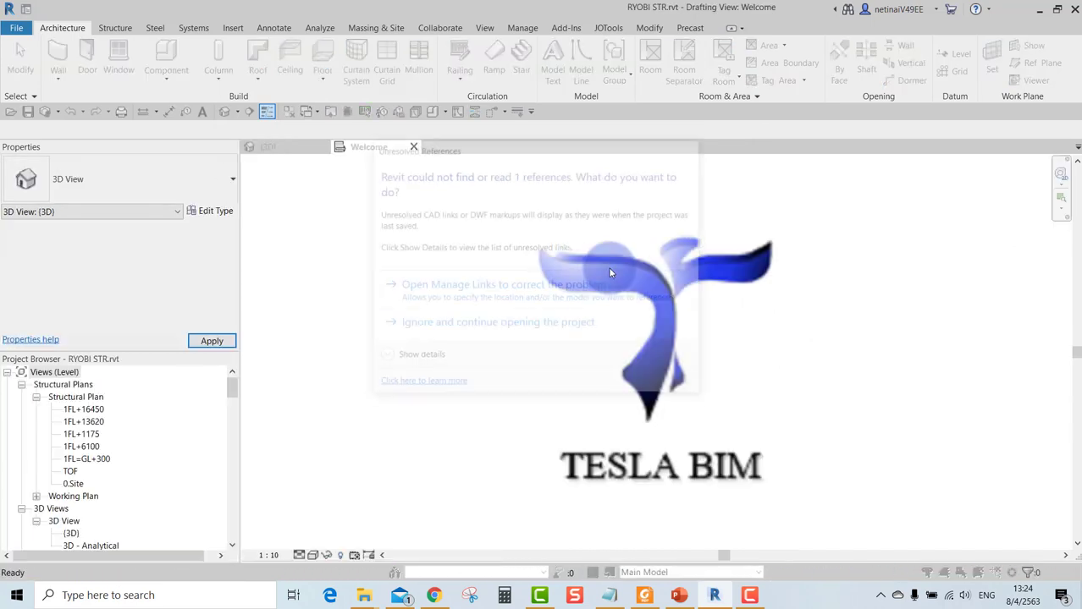
pyautogui.click(466, 327)
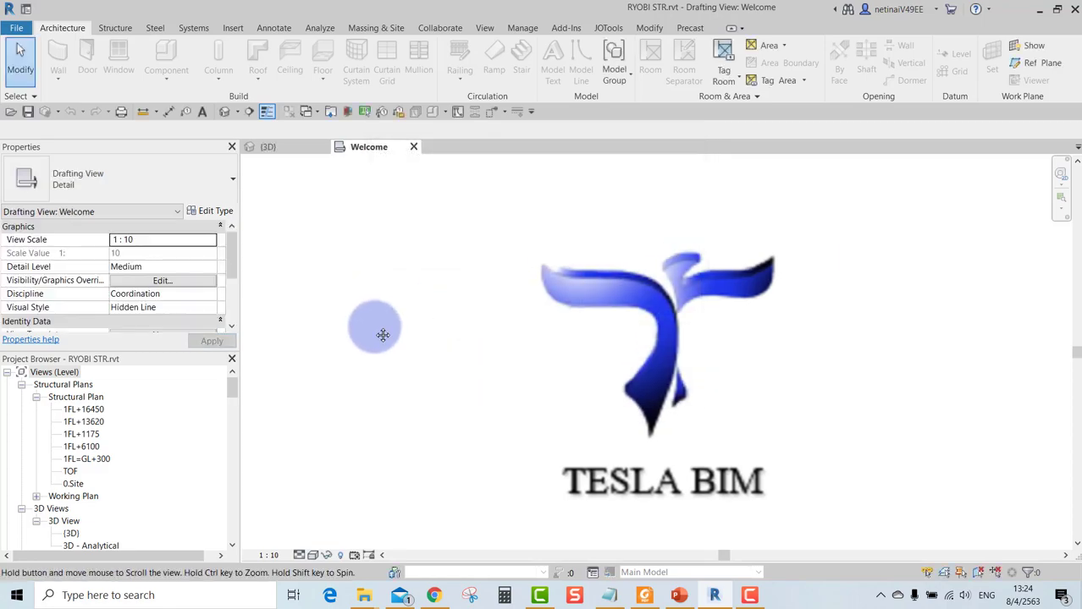
# View the RYOBI STR 3D structure, then return to Template2's 3D view.
pyautogui.click(224, 112)
pyautogui.moveTo(797, 429)
pyautogui.keyDown('shift'); pyautogui.mouseDown(button='middle')
pyautogui.moveTo(885, 468)
pyautogui.moveTo(877, 483)
pyautogui.moveTo(930, 459)
pyautogui.moveTo(905, 425)
pyautogui.moveTo(845, 410)
pyautogui.mouseUp(button='middle'); pyautogui.keyUp('shift')
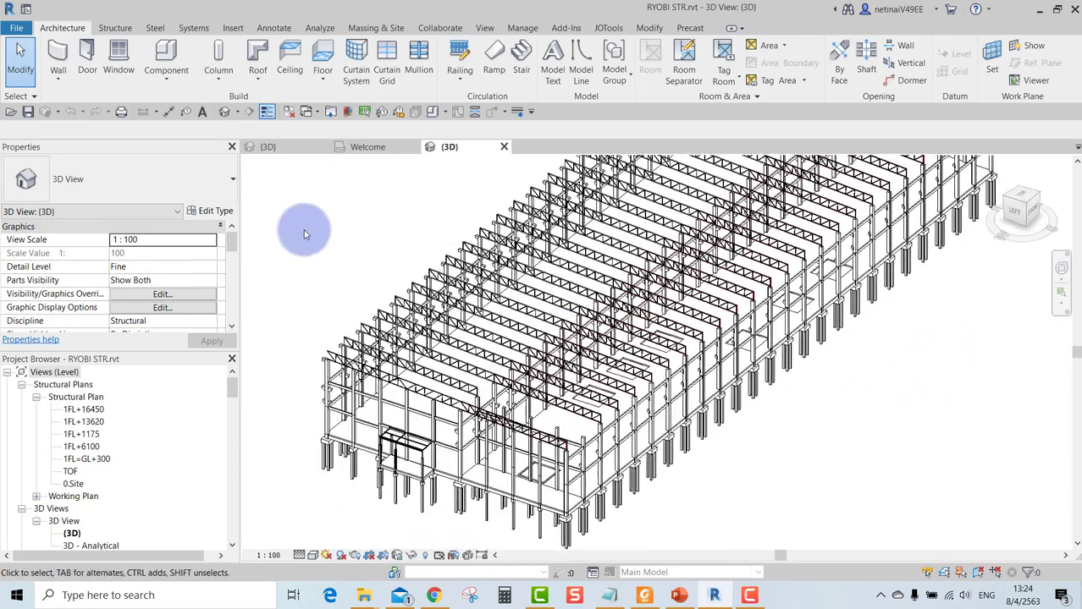
pyautogui.moveTo(305, 235); pyautogui.dragTo(335, 240, button='middle')
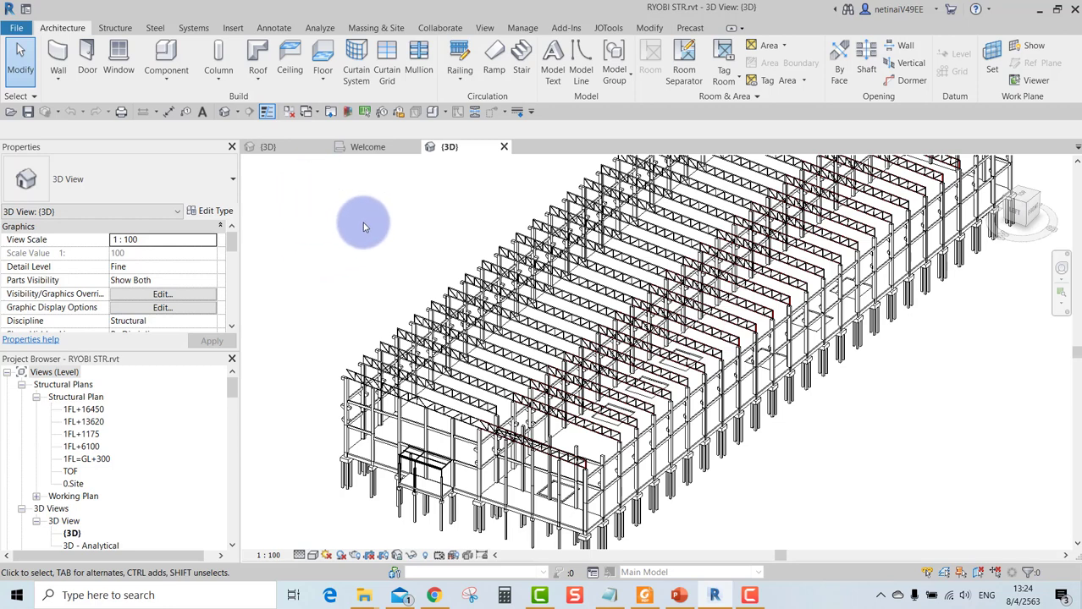
pyautogui.click(267, 146)
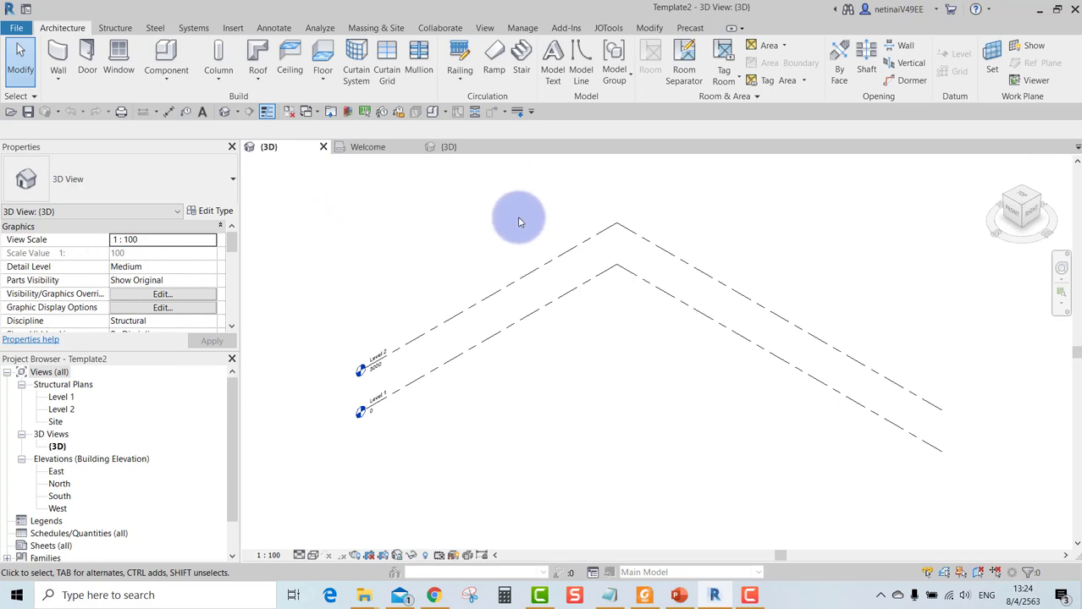
# Transfer Project Standards from RYOBI STR.rvt with only Stair Types and Wall Types checked.
pyautogui.moveTo(515, 224); pyautogui.dragTo(494, 228, button='middle')
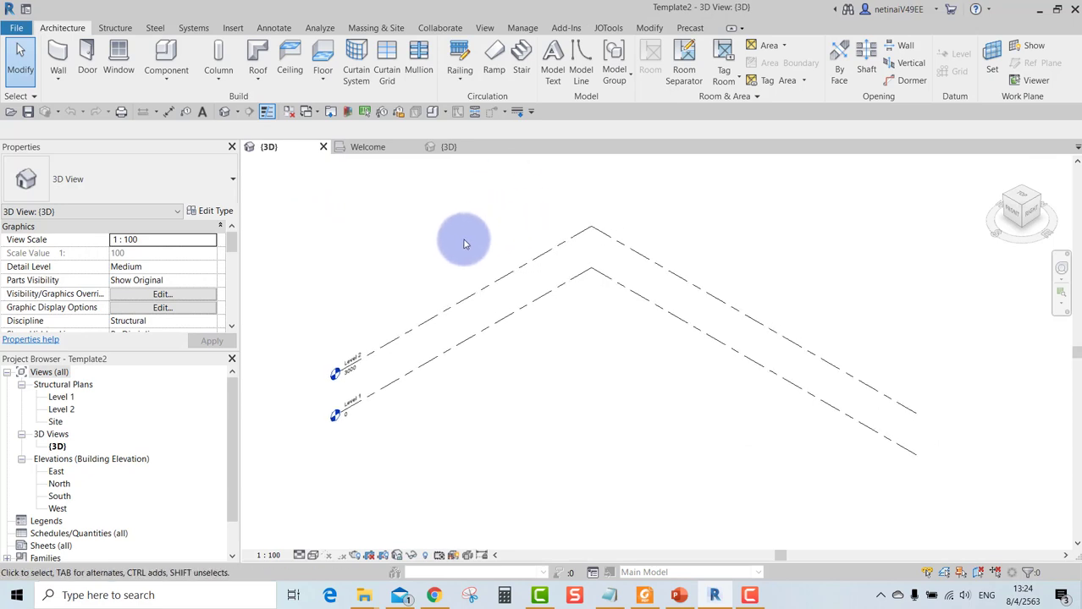
pyautogui.click(522, 30)
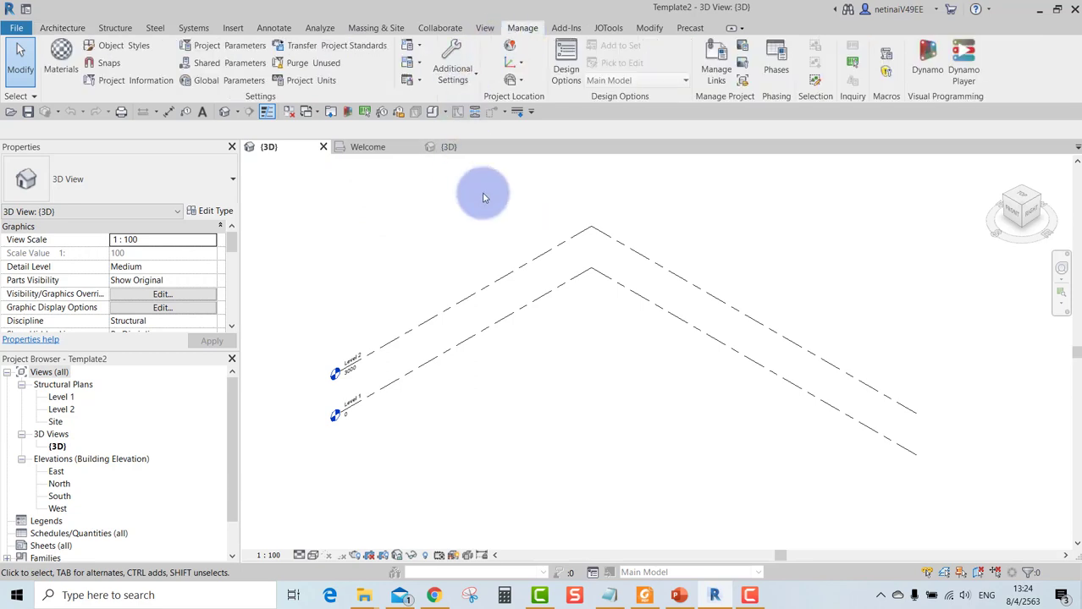
pyautogui.click(347, 48)
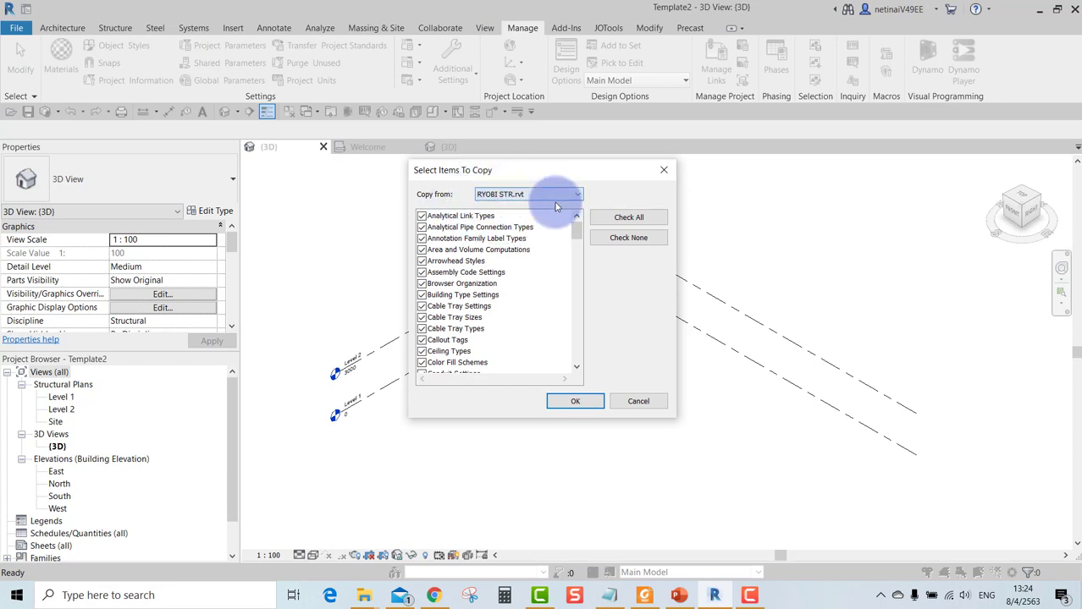
pyautogui.click(550, 206)
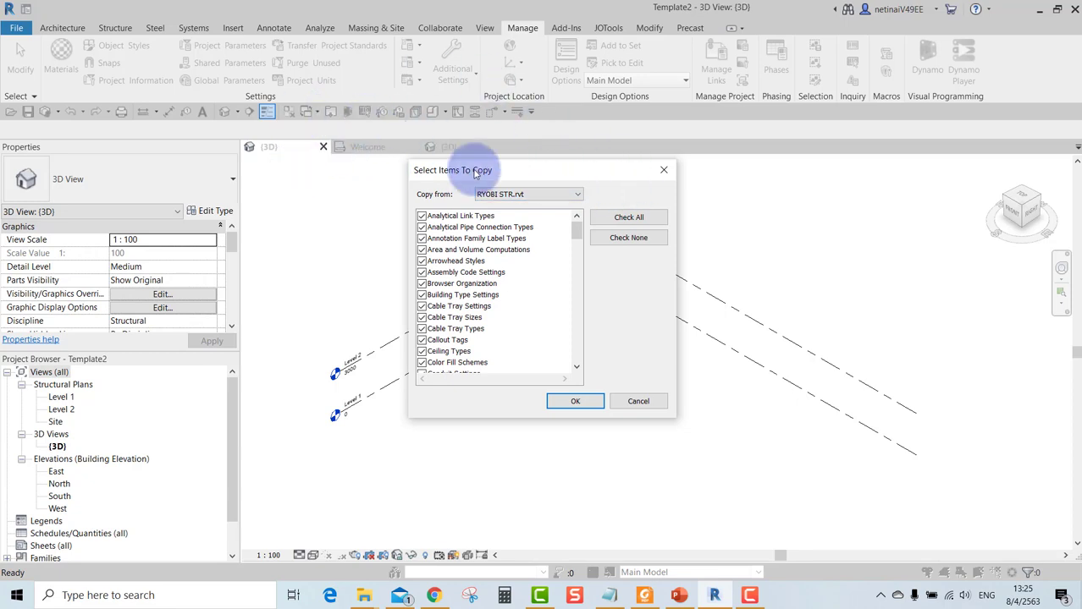
pyautogui.scroll(-2, 507, 218)
pyautogui.scroll(-1, 550, 218)
pyautogui.click(628, 238)
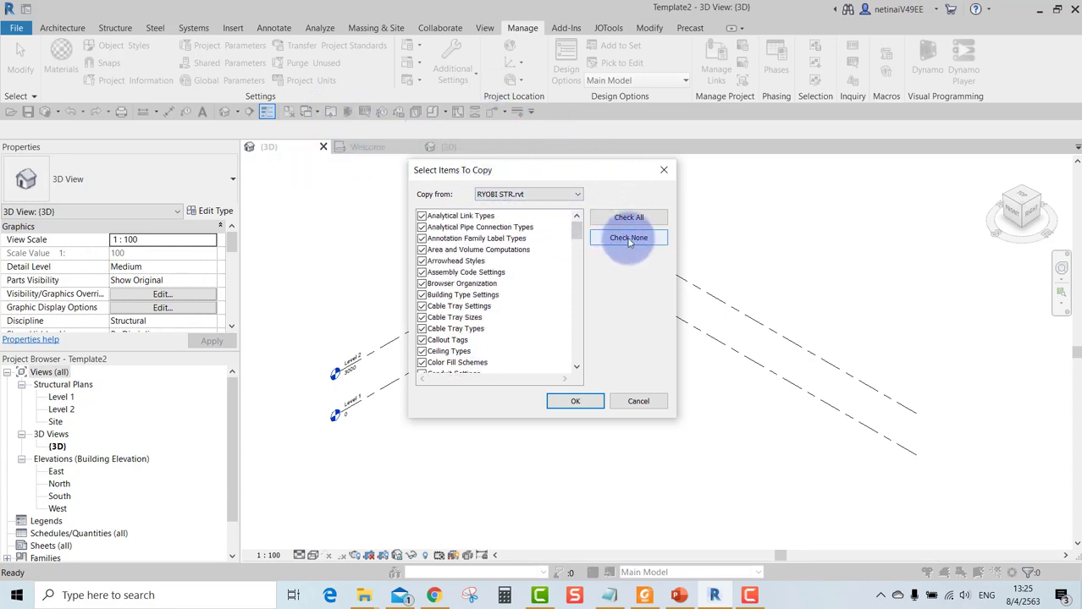
pyautogui.scroll(-3, 494, 265)
pyautogui.scroll(-1, 494, 265)
pyautogui.scroll(-1, 494, 265)
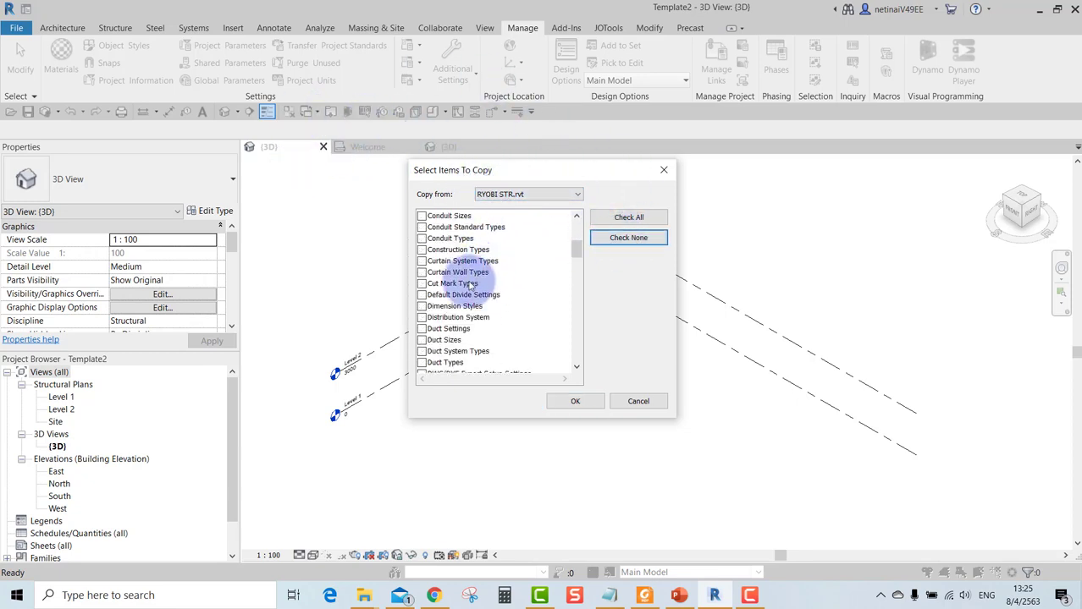
pyautogui.scroll(-1, 440, 300)
pyautogui.scroll(-2, 470, 298)
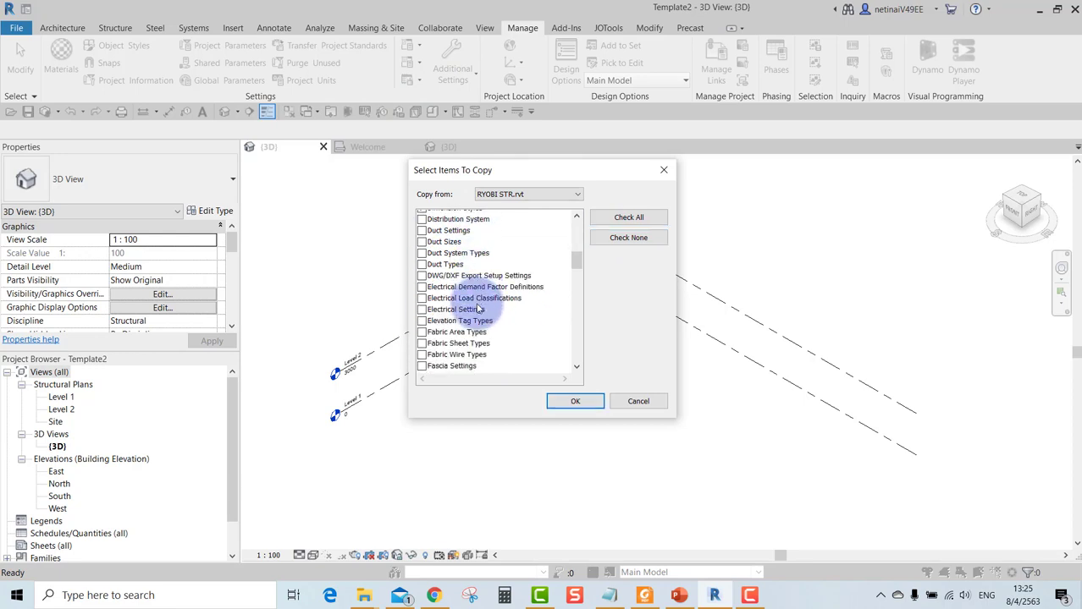
pyautogui.scroll(-3, 481, 295)
pyautogui.scroll(-2, 474, 308)
pyautogui.scroll(-3, 475, 308)
pyautogui.scroll(-2, 475, 308)
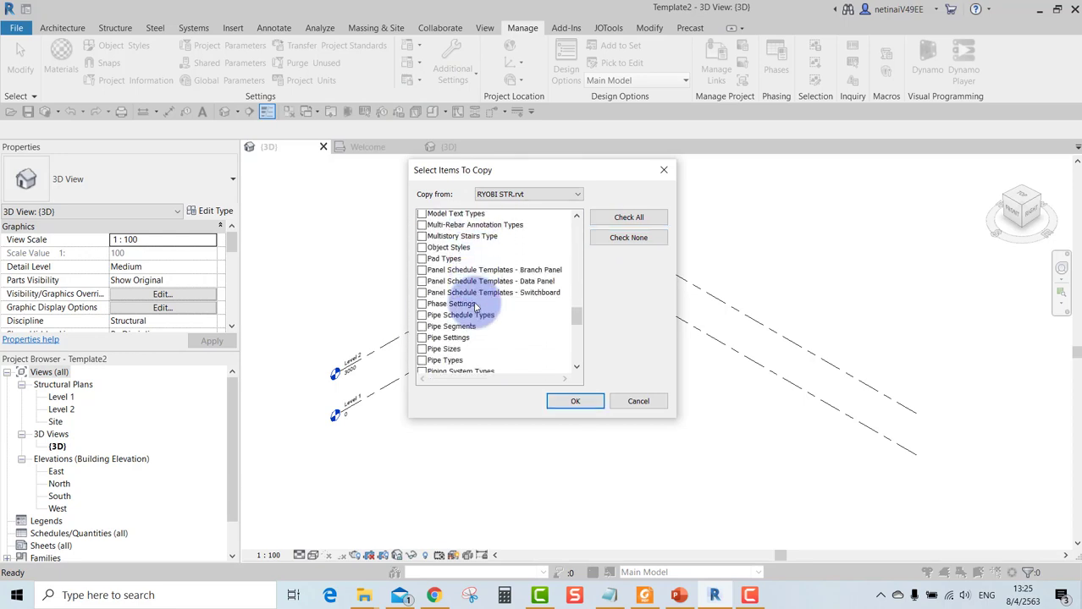
pyautogui.scroll(-2, 475, 309)
pyautogui.scroll(-1, 475, 308)
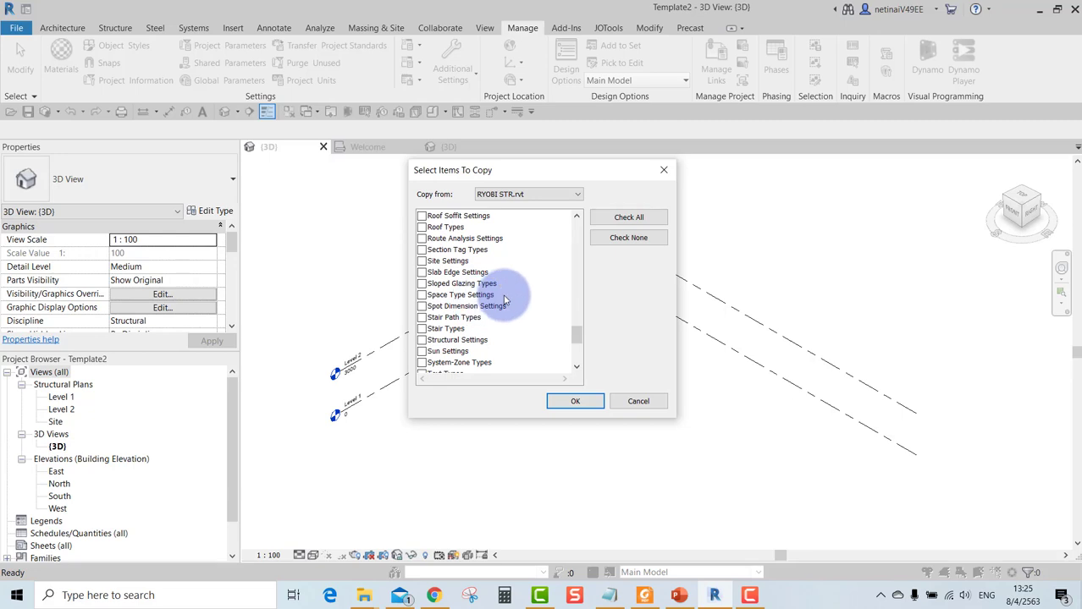
pyautogui.scroll(-3, 525, 292)
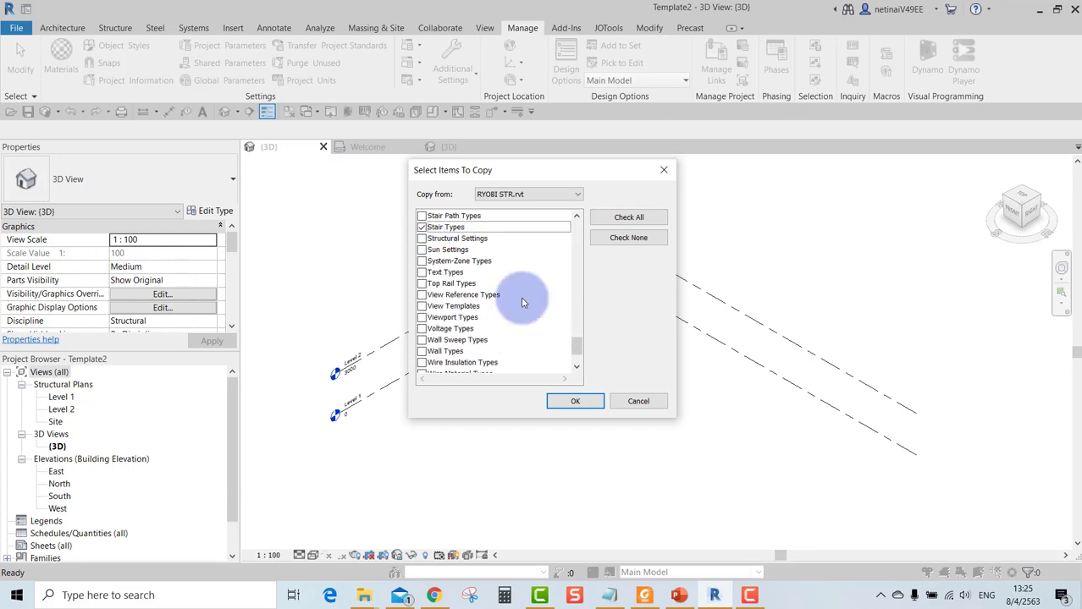
pyautogui.scroll(-1, 525, 292)
pyautogui.scroll(-1, 525, 292)
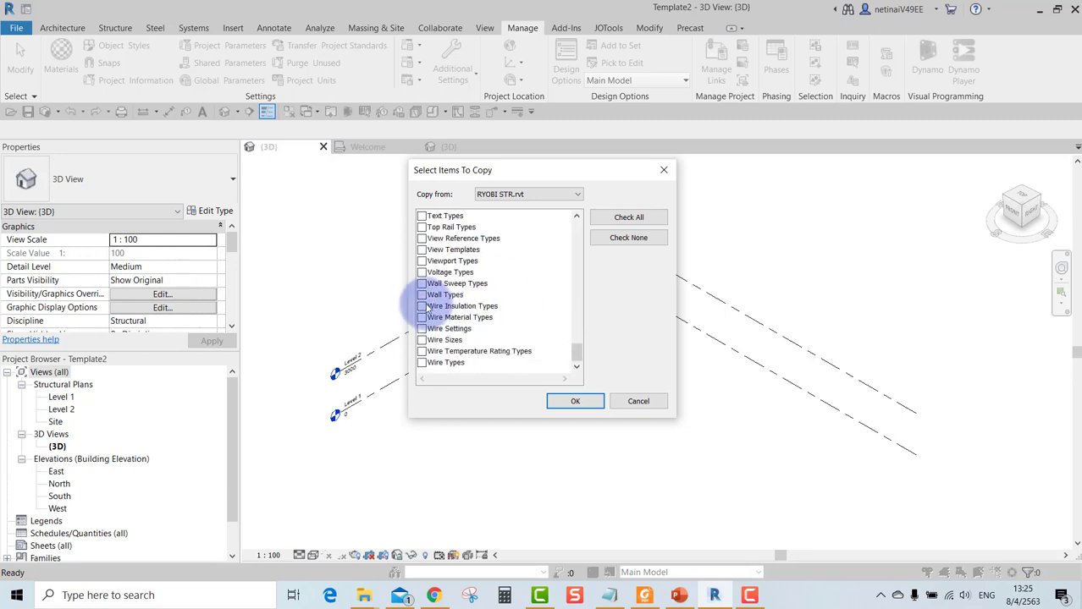
# Confirm the transfer and overwrite the duplicate types already in Template2.
pyautogui.click(570, 401)
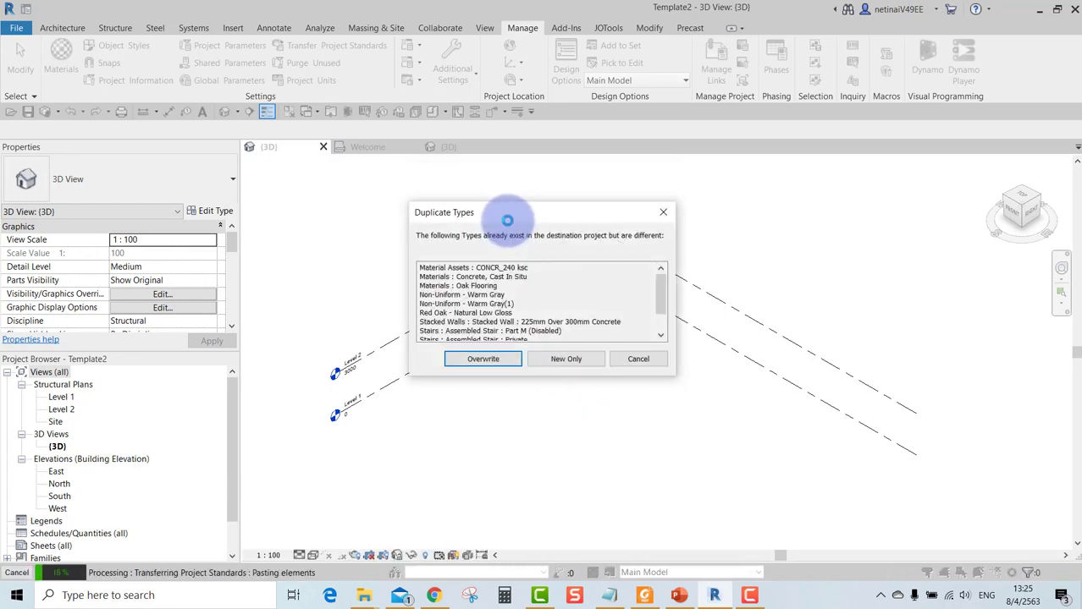
pyautogui.moveTo(663, 295)
pyautogui.mouseDown()
pyautogui.moveTo(651, 307)
pyautogui.moveTo(657, 283)
pyautogui.moveTo(615, 341)
pyautogui.mouseUp()
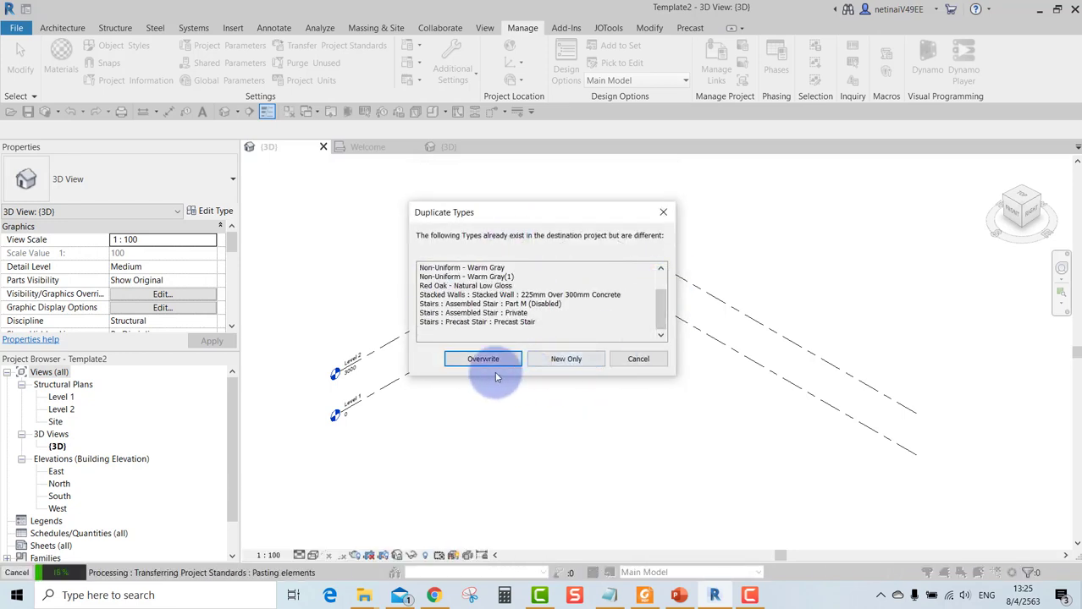
pyautogui.scroll(1, 462, 298)
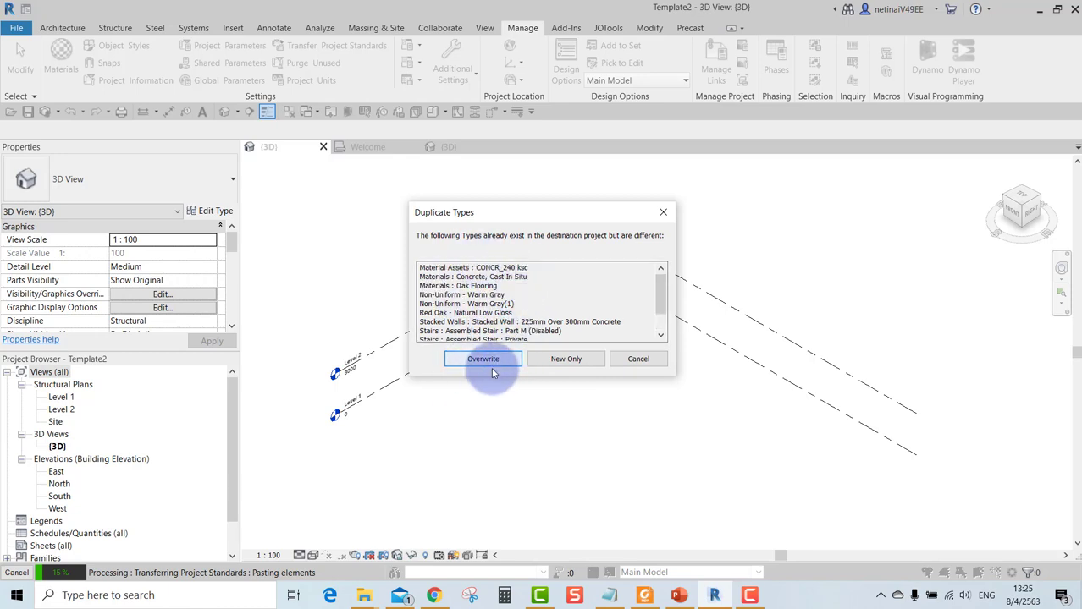
pyautogui.click(485, 362)
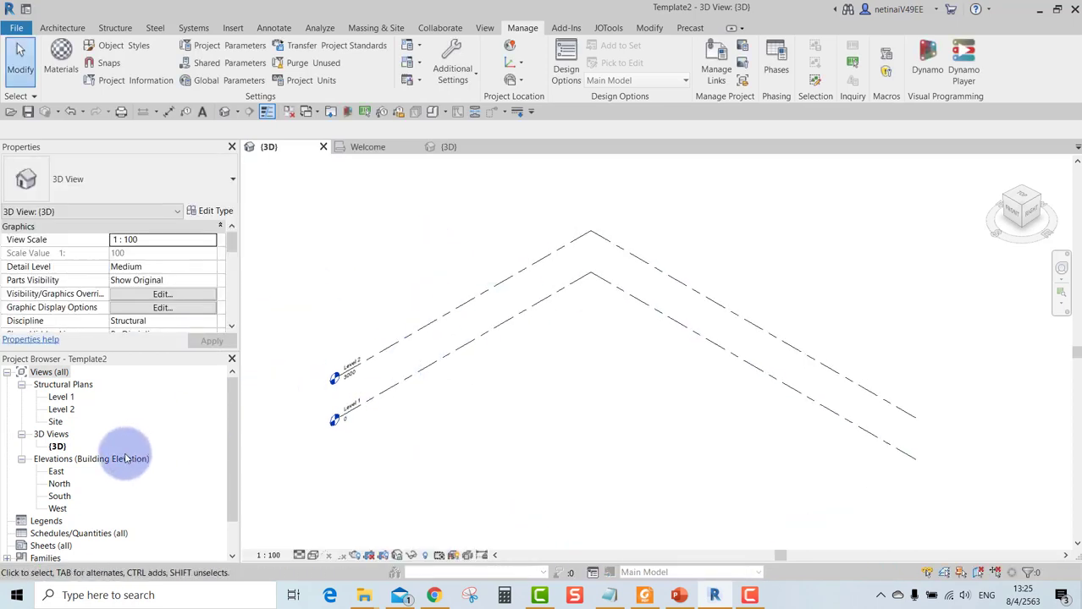
# Start a stair in Template2 and review its available stair types.
pyautogui.click(113, 28)
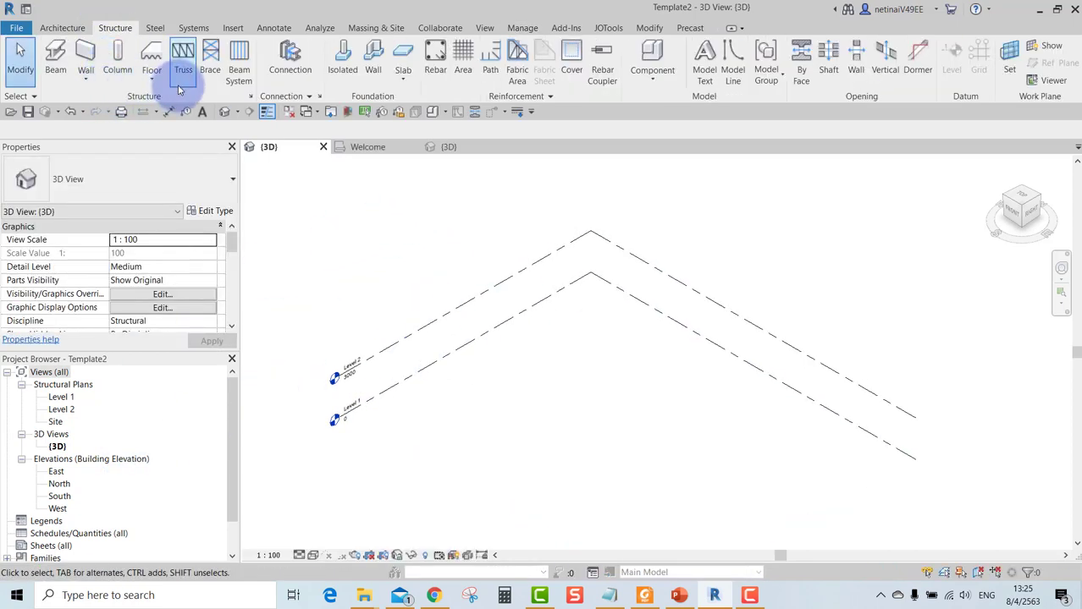
pyautogui.click(61, 27)
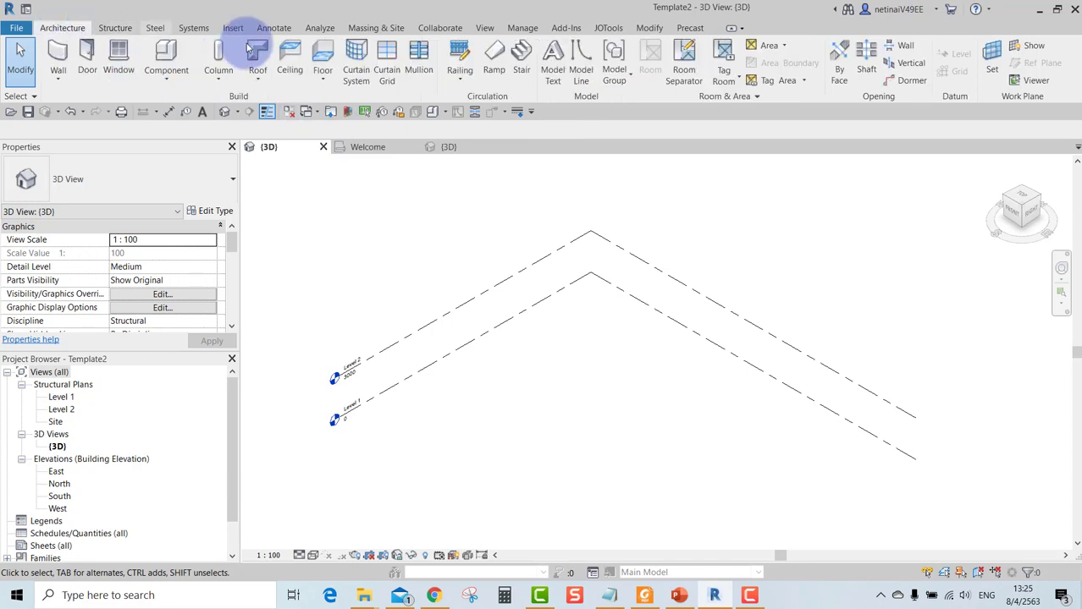
pyautogui.click(518, 58)
pyautogui.click(169, 184)
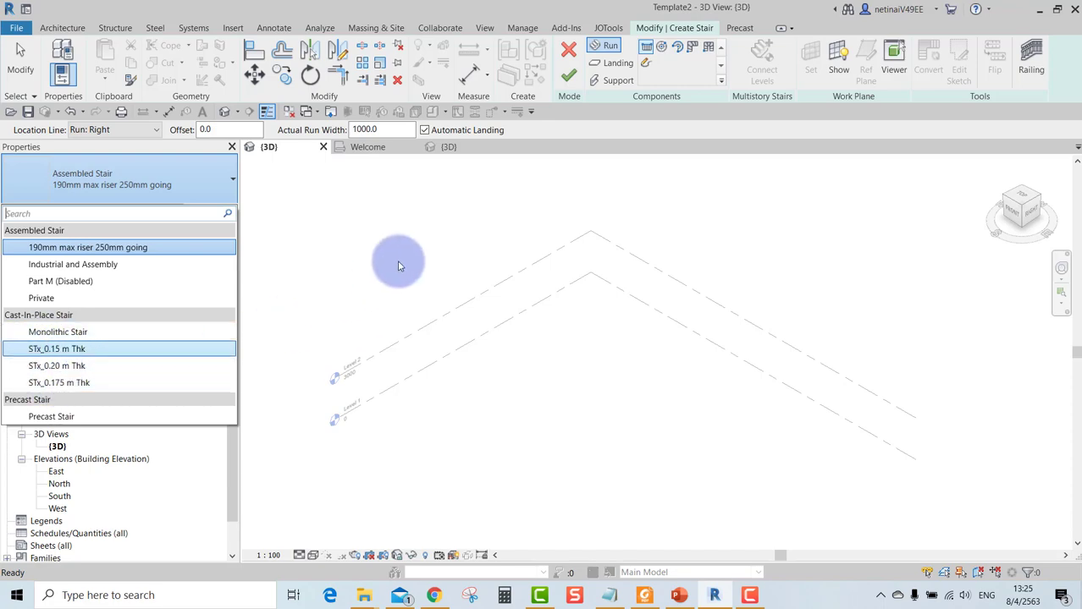
pyautogui.click(415, 246)
# In RYOBI STR, open the 1FL+16450 structural plan and review its stair types.
pyautogui.click(457, 148)
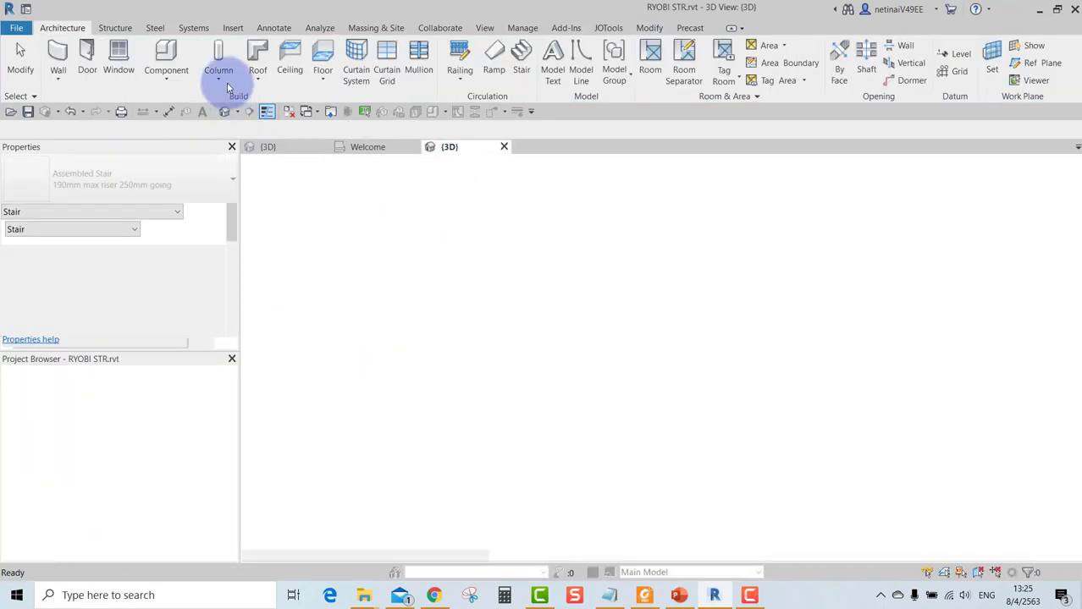
pyautogui.click(520, 58)
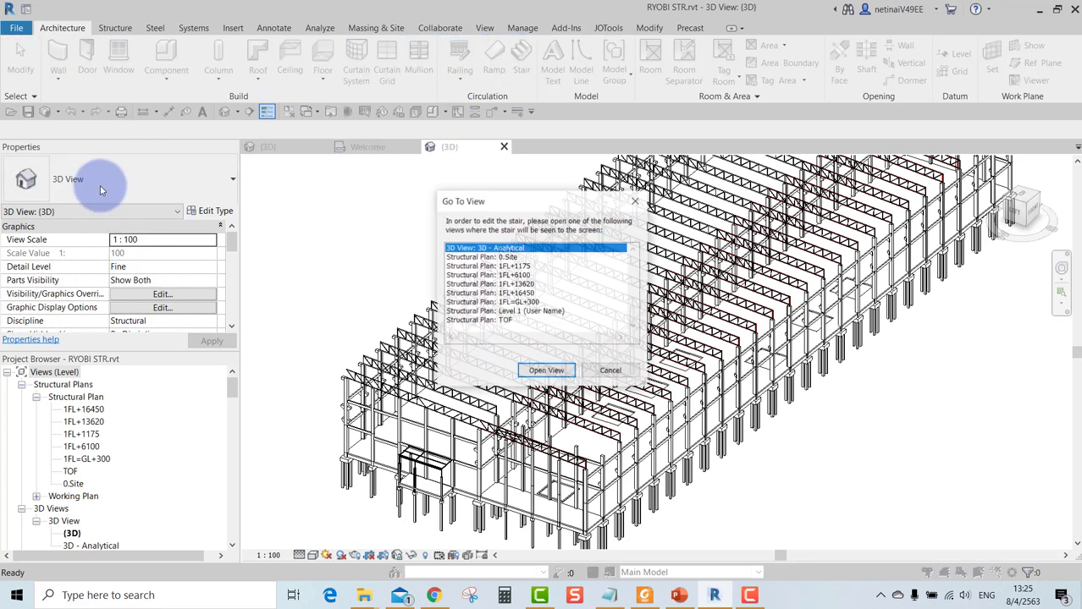
pyautogui.click(635, 201)
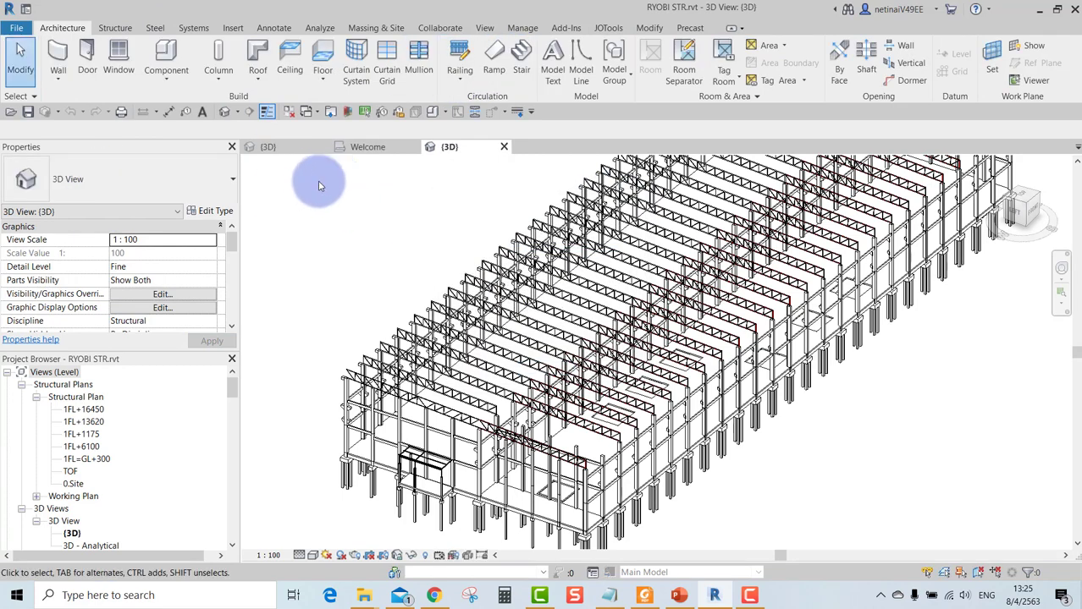
pyautogui.doubleClick(82, 410)
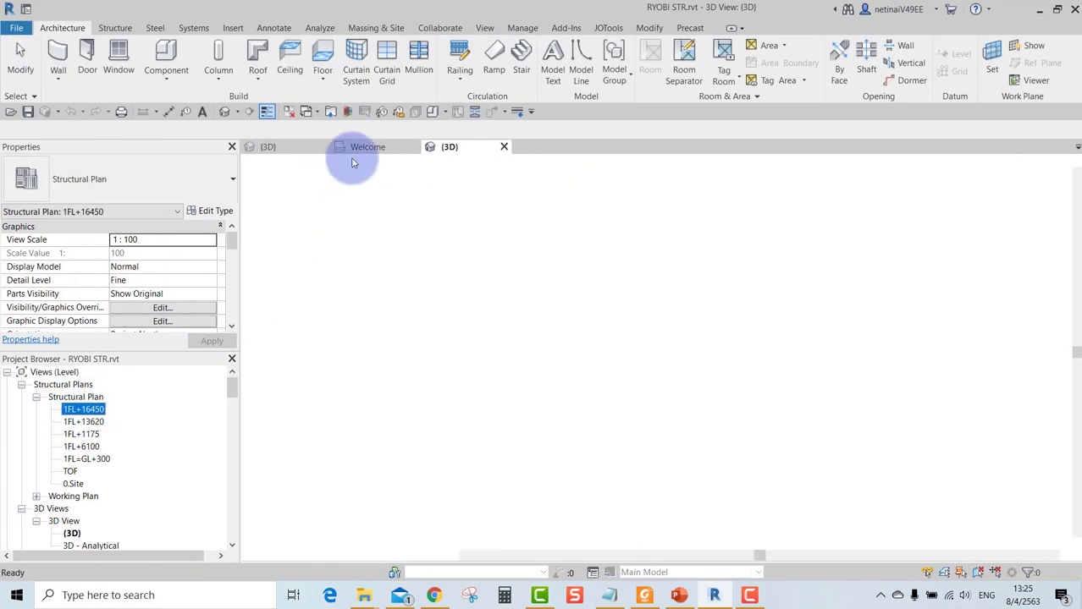
pyautogui.click(521, 58)
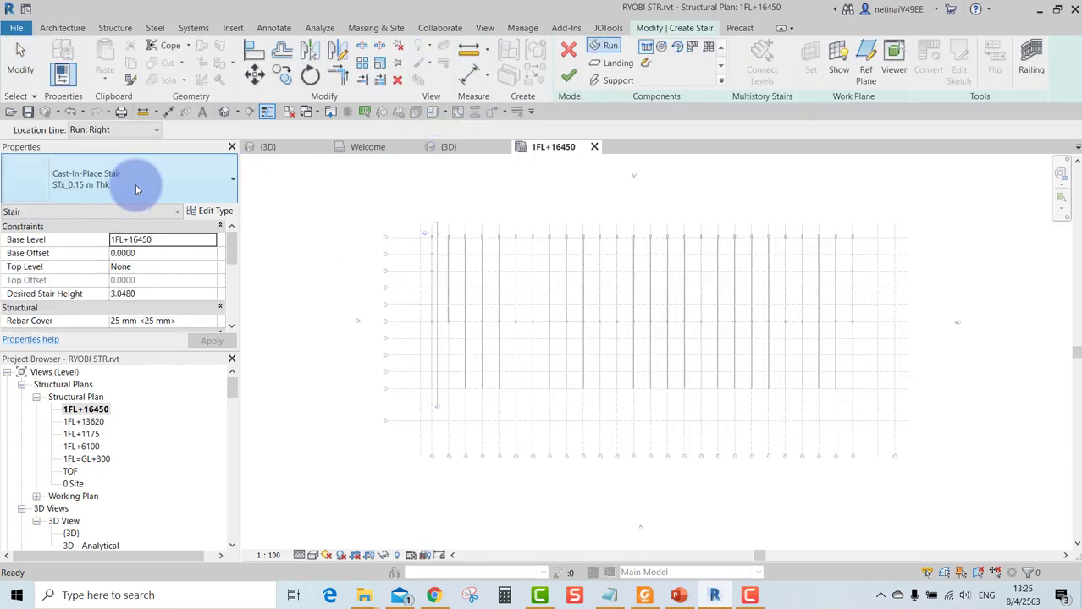
pyautogui.click(136, 183)
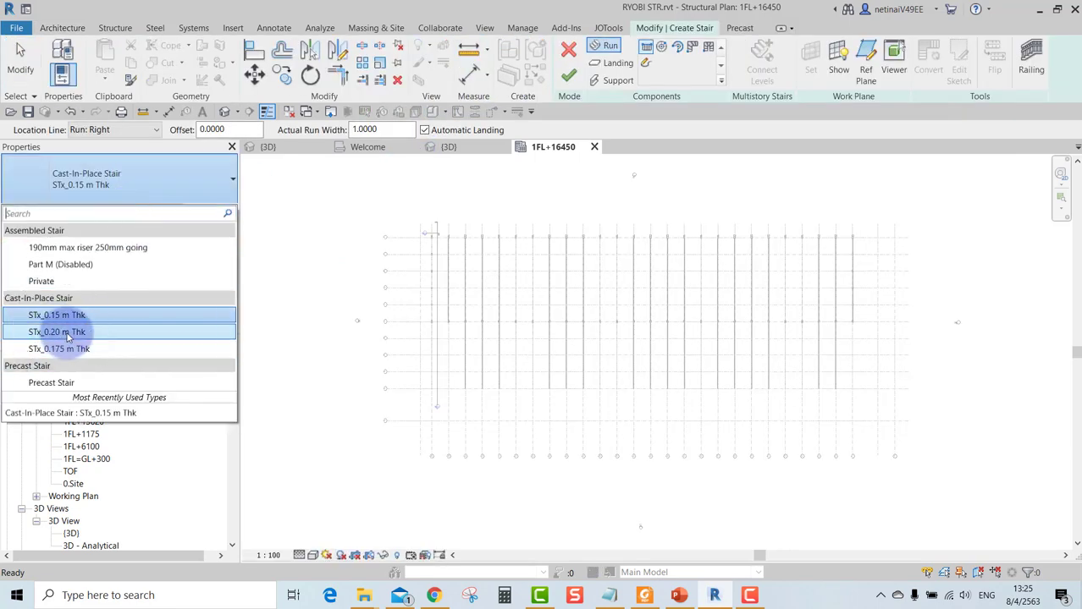
# Cancel the stair in both projects, ending on RYOBI STR's 1FL+16450 plan.
pyautogui.click(367, 228)
pyautogui.click(568, 50)
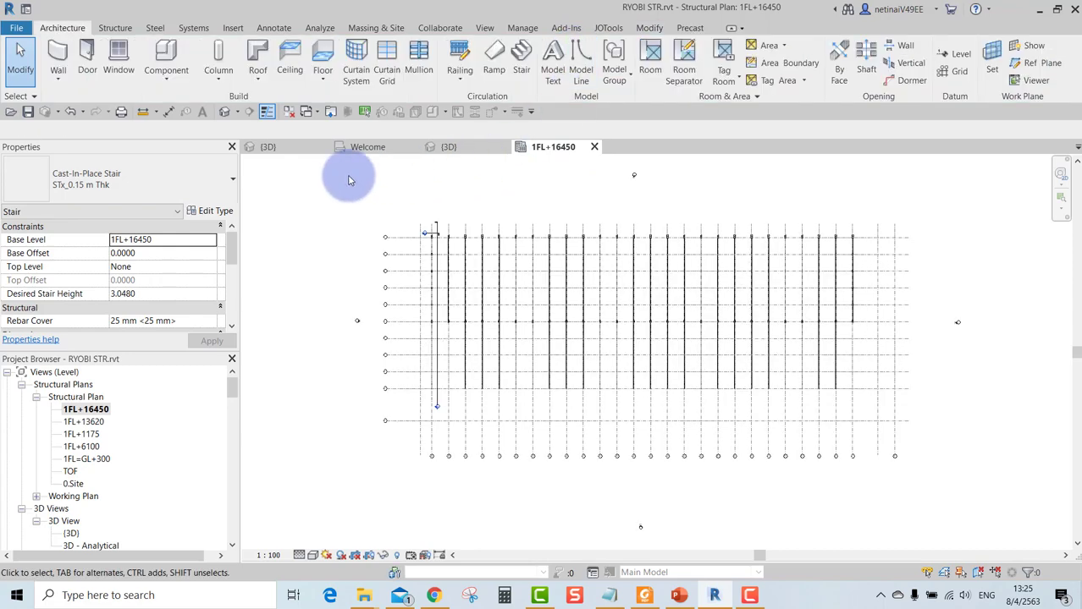
pyautogui.click(286, 155)
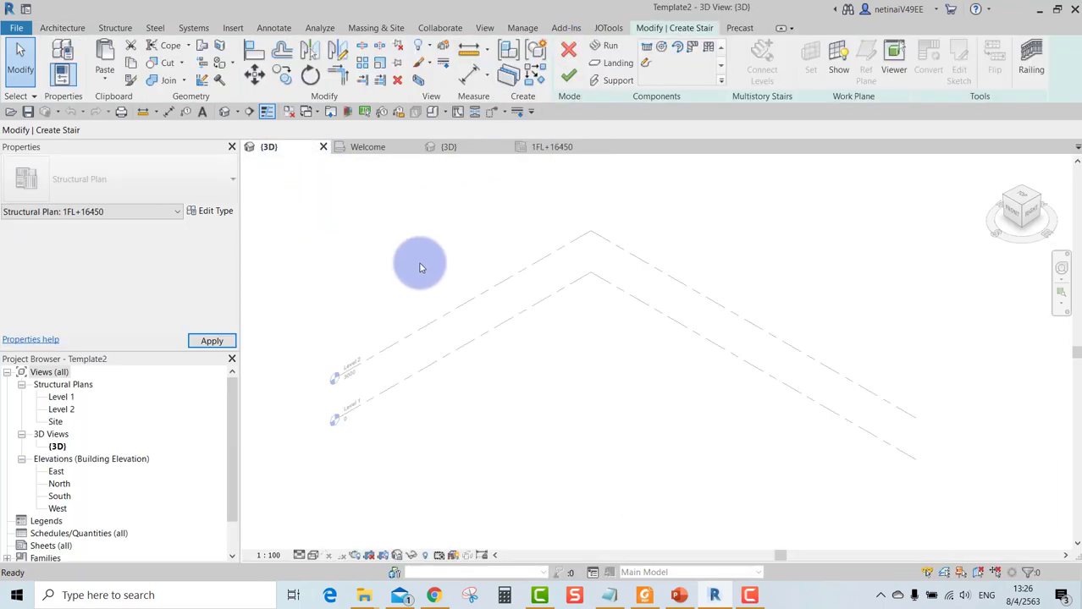
pyautogui.click(568, 50)
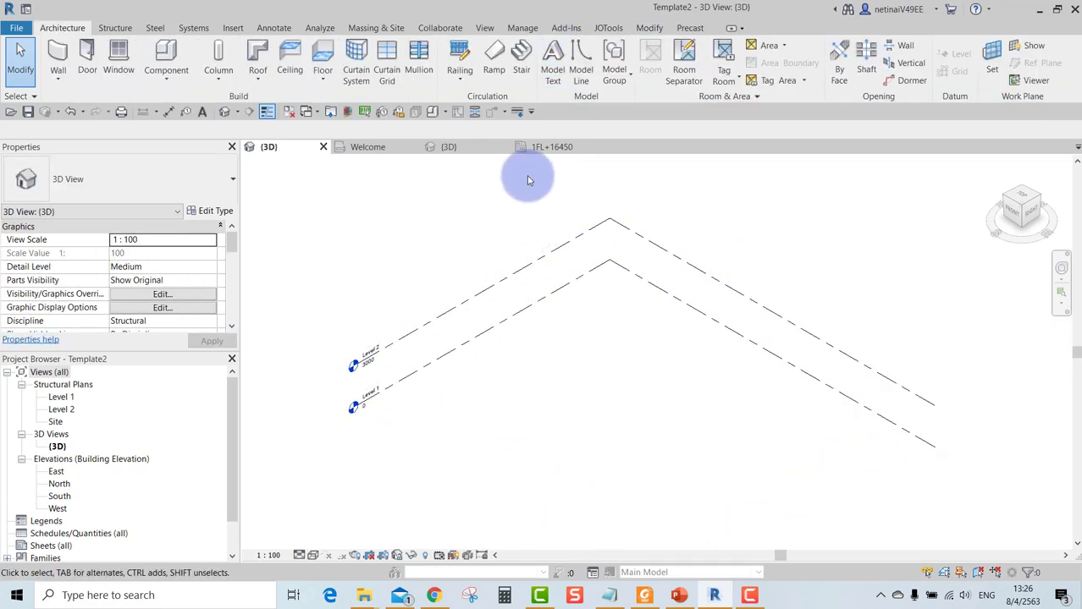
pyautogui.click(554, 148)
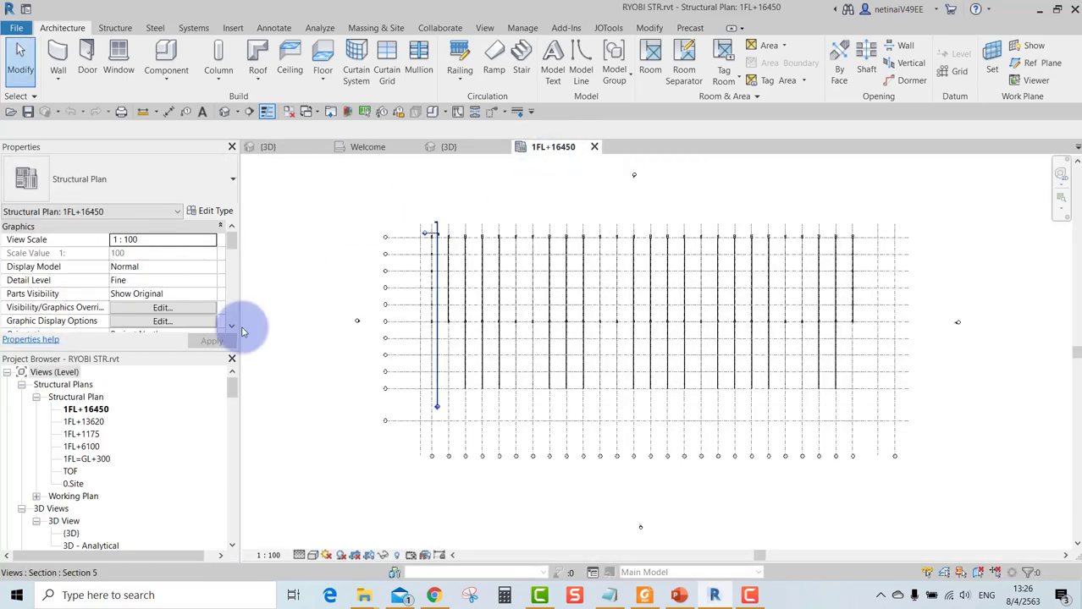
# Float the Project Browser on the right, widen it, and scroll to Structural Columns.
pyautogui.moveTo(59, 359)
pyautogui.mouseDown()
pyautogui.moveTo(836, 173)
pyautogui.moveTo(1060, 366)
pyautogui.mouseUp()
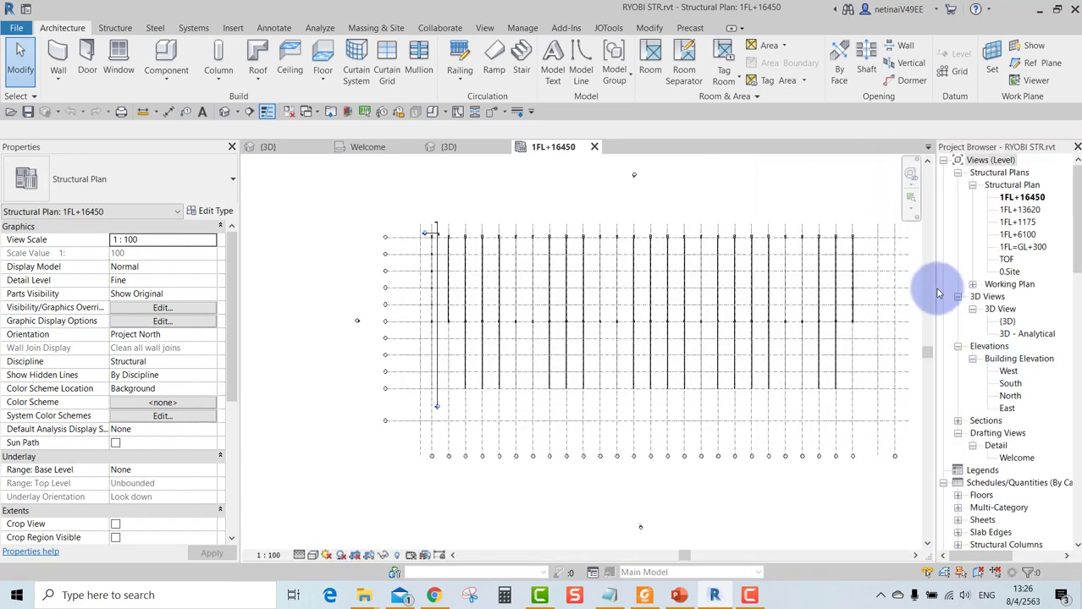
pyautogui.moveTo(935, 294); pyautogui.dragTo(800, 355)
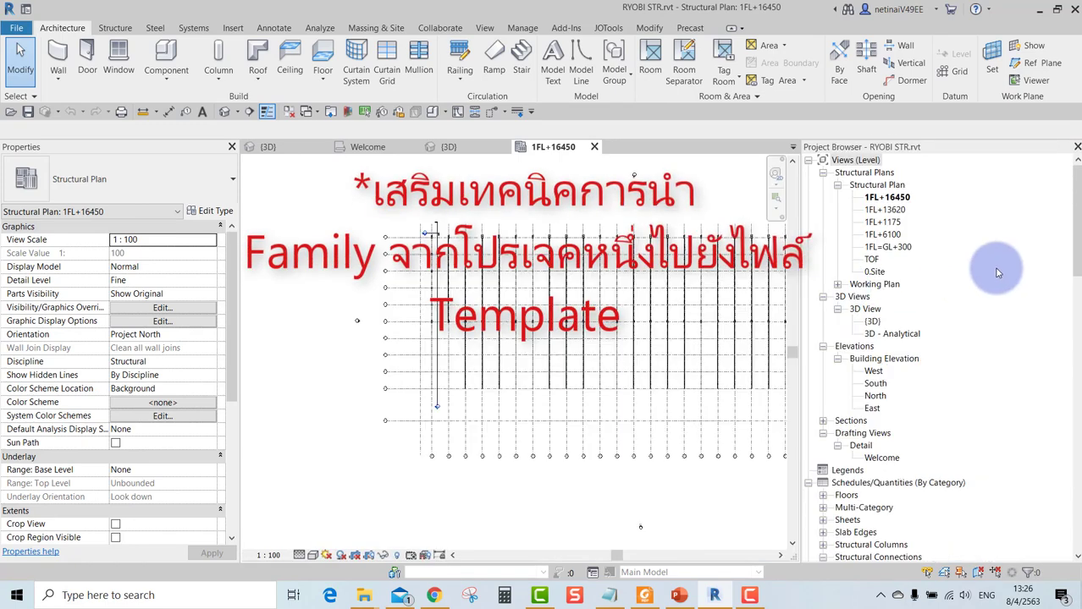
pyautogui.scroll(-2, 998, 288)
pyautogui.scroll(-6, 966, 362)
pyautogui.scroll(-5, 957, 367)
pyautogui.scroll(-4, 942, 372)
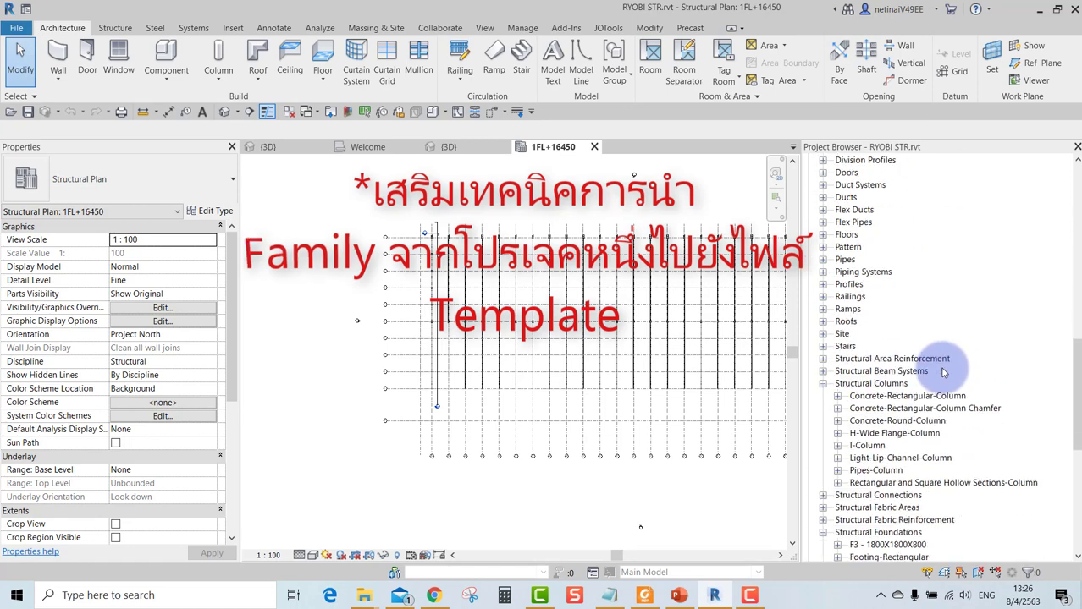
pyautogui.scroll(-2, 923, 408)
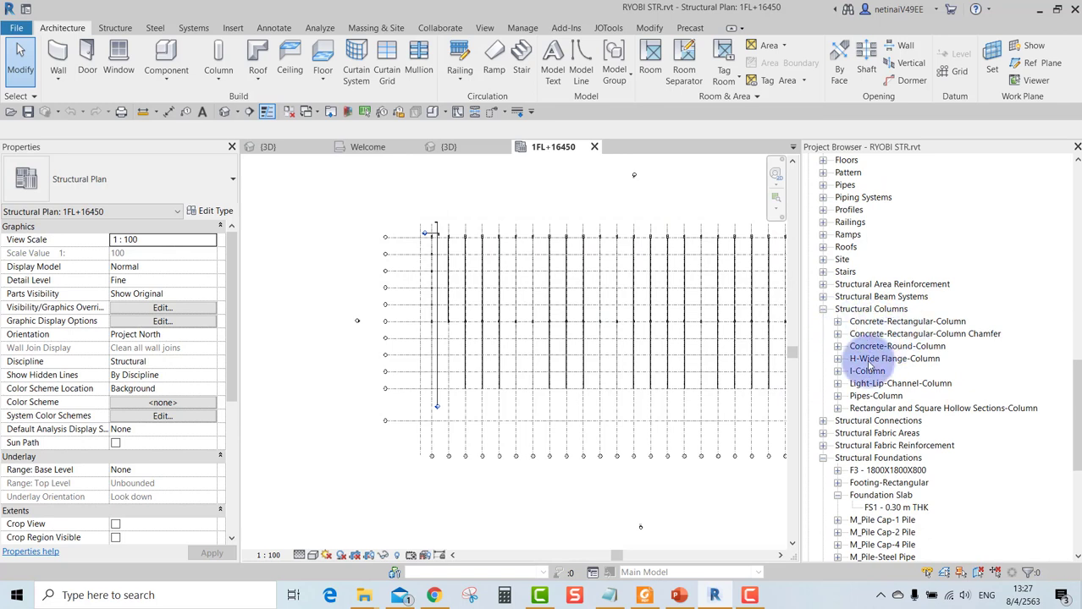
# Select the Concrete-Rectangular-Column family and bring up its context menu.
pyautogui.click(837, 321)
pyautogui.click(837, 321)
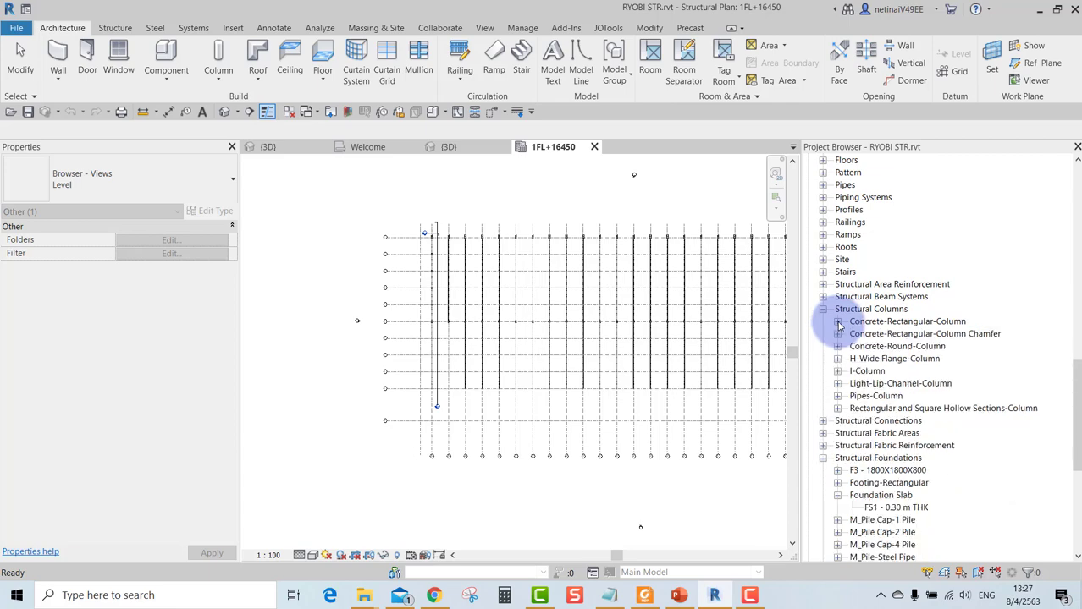
pyautogui.click(881, 322)
pyautogui.rightClick(880, 326)
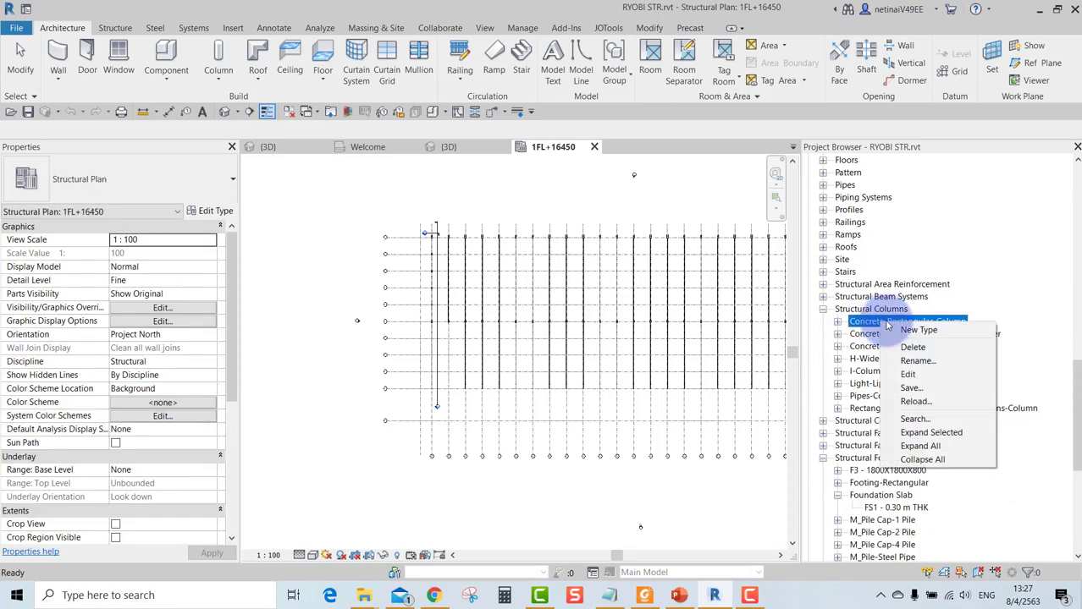
# Save Concrete-Rectangular-Column.rfa to the Desktop and return to Template2's 3D view.
pyautogui.click(926, 389)
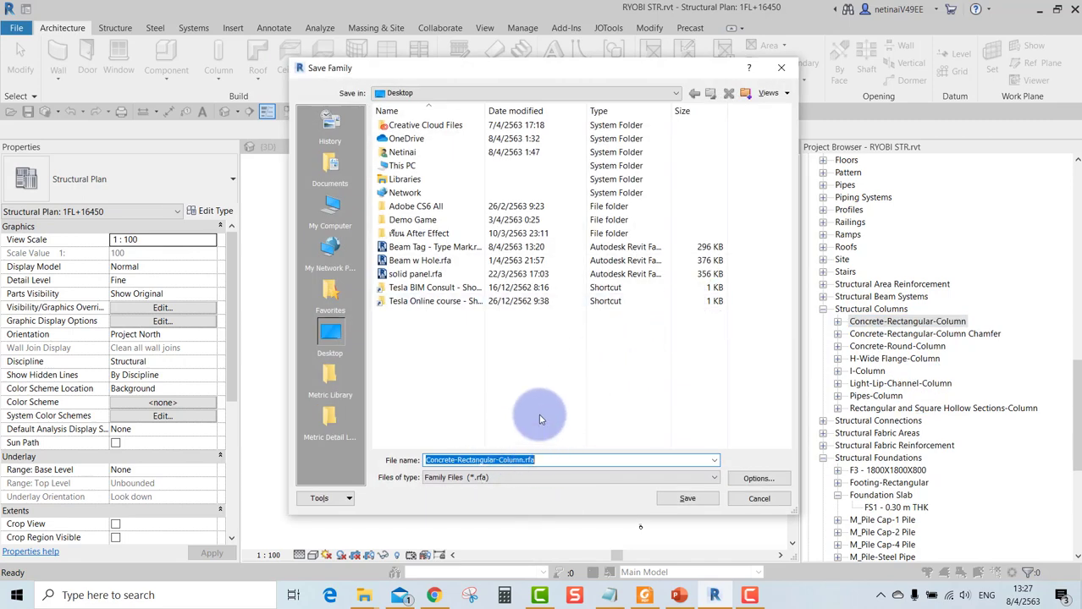
pyautogui.click(348, 328)
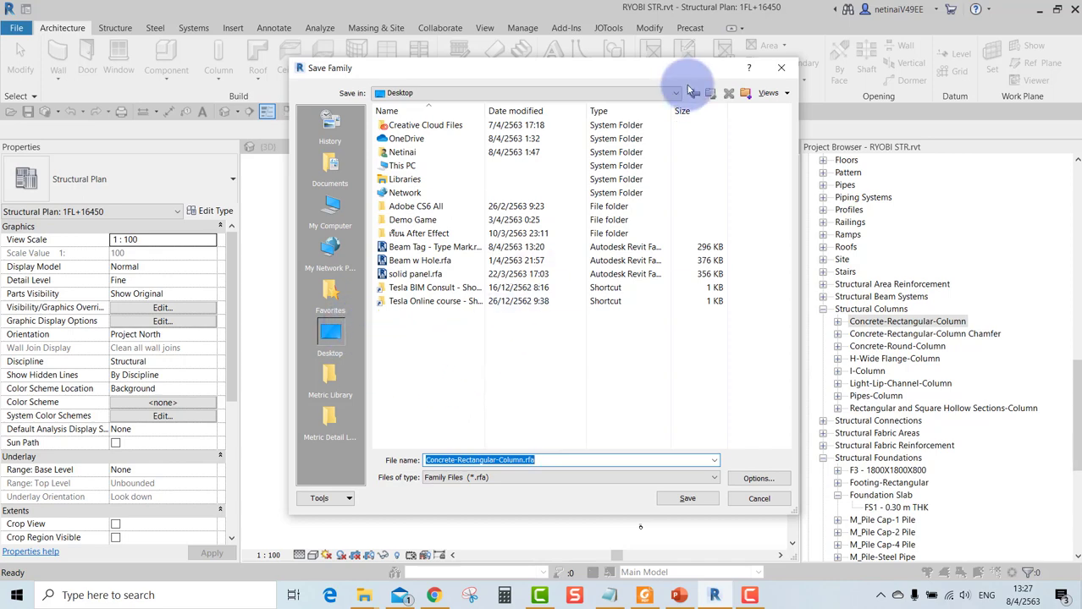
pyautogui.click(688, 497)
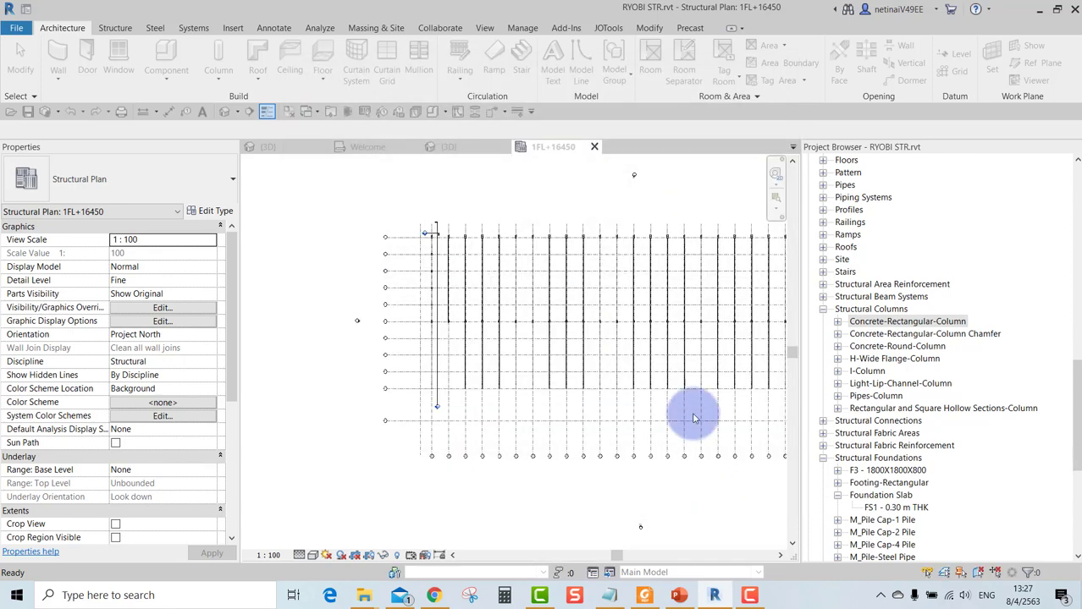
pyautogui.hotkey('ctrl', 'Tab')
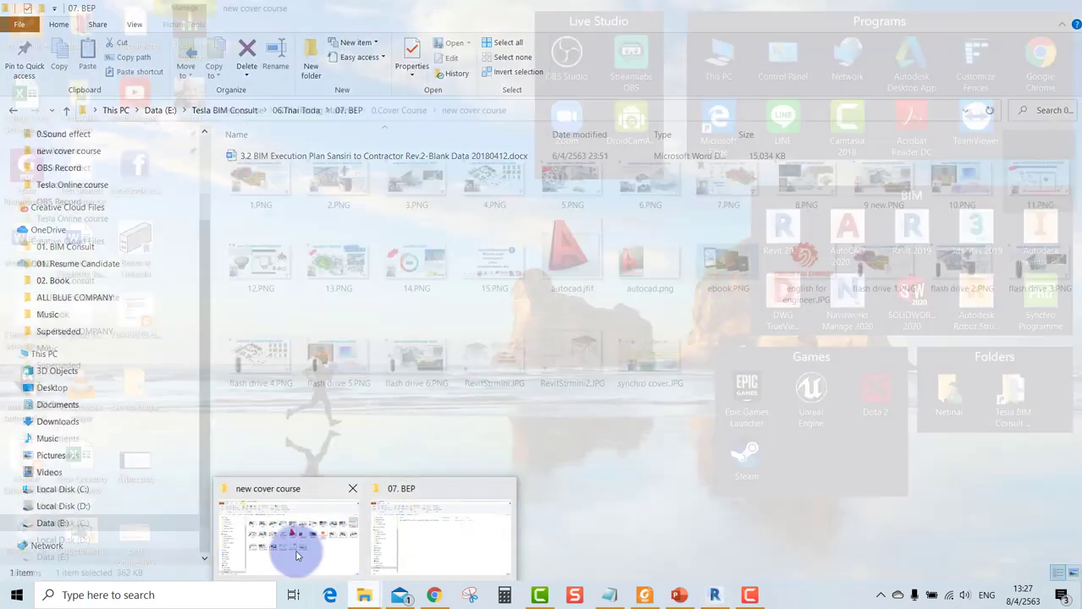
# Select Concrete-Rectangular-Column.rfa on the Desktop in File Explorer, shrinking the window over Revit.
pyautogui.moveTo(364, 596)
pyautogui.click(292, 552)
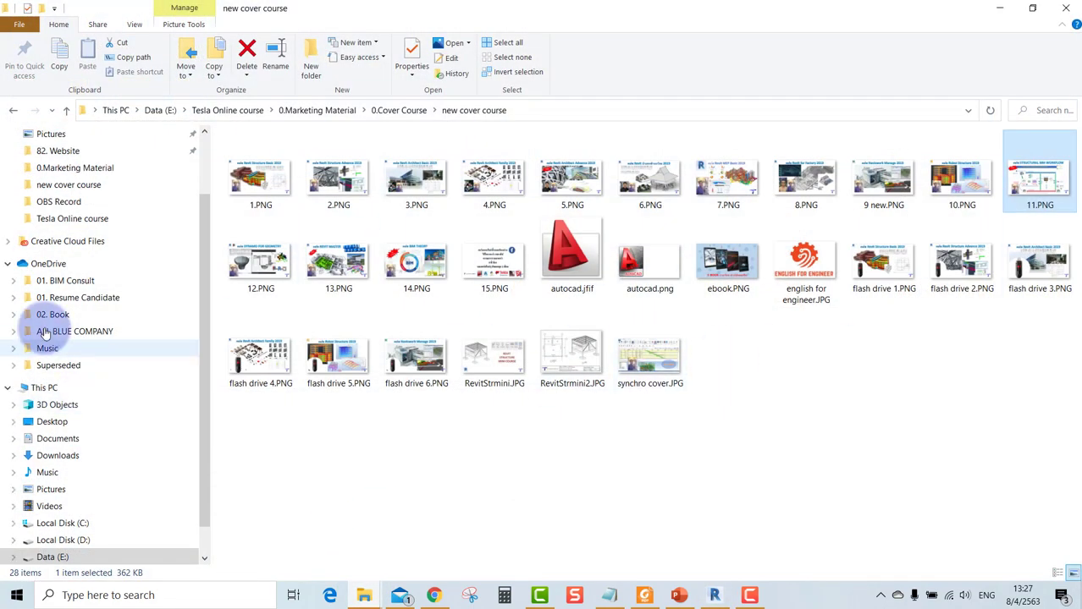
pyautogui.click(52, 422)
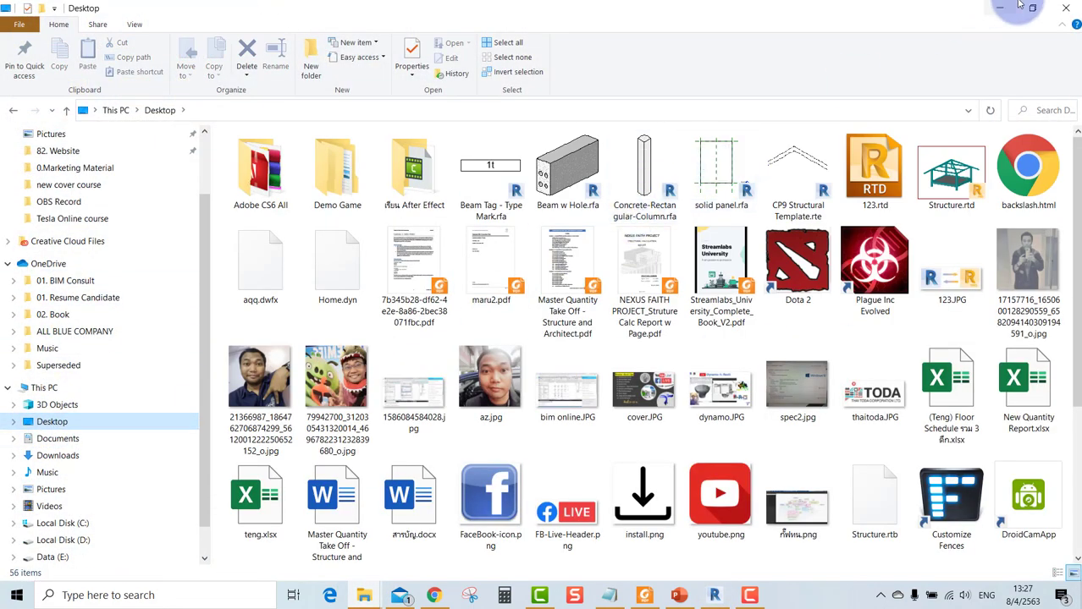
pyautogui.click(714, 162)
pyautogui.click(673, 168)
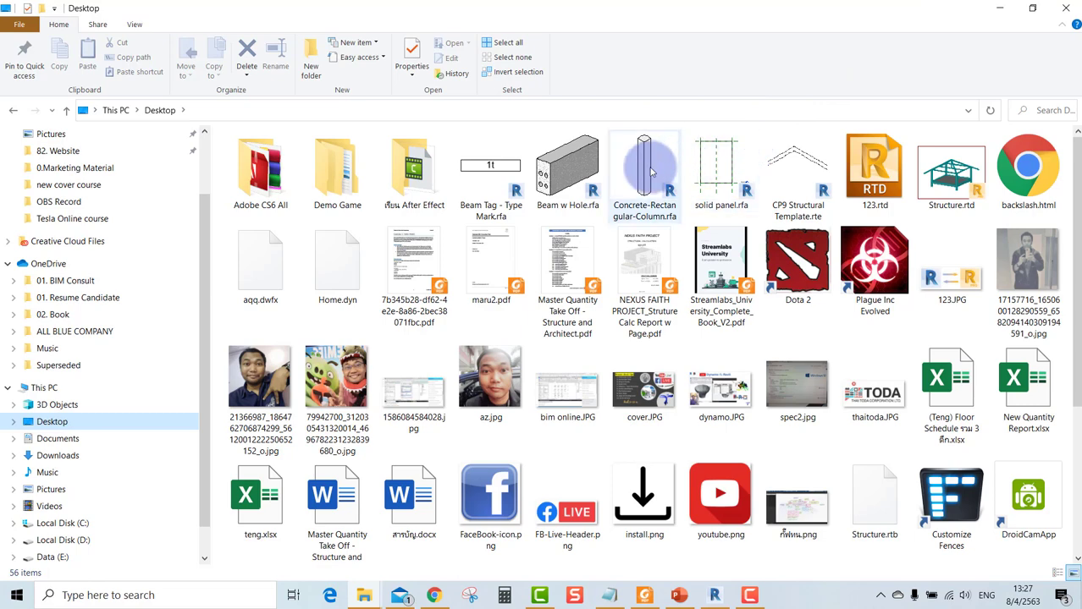
pyautogui.click(1032, 8)
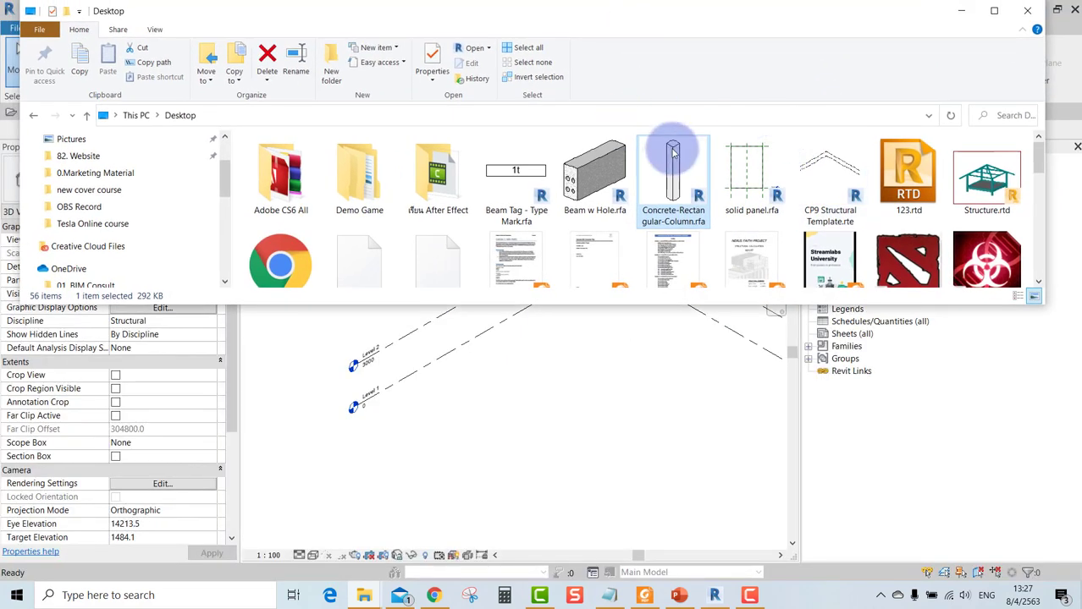
# Load the Desktop column family over the existing one and check its 300 x 450mm types.
pyautogui.moveTo(578, 391); pyautogui.dragTo(578, 391)
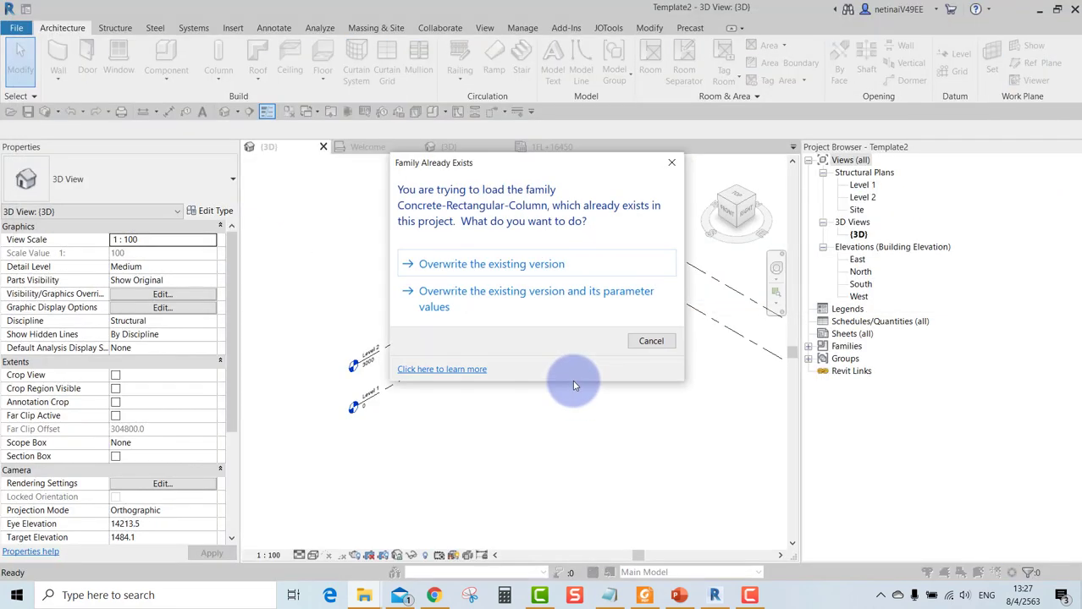
pyautogui.click(527, 303)
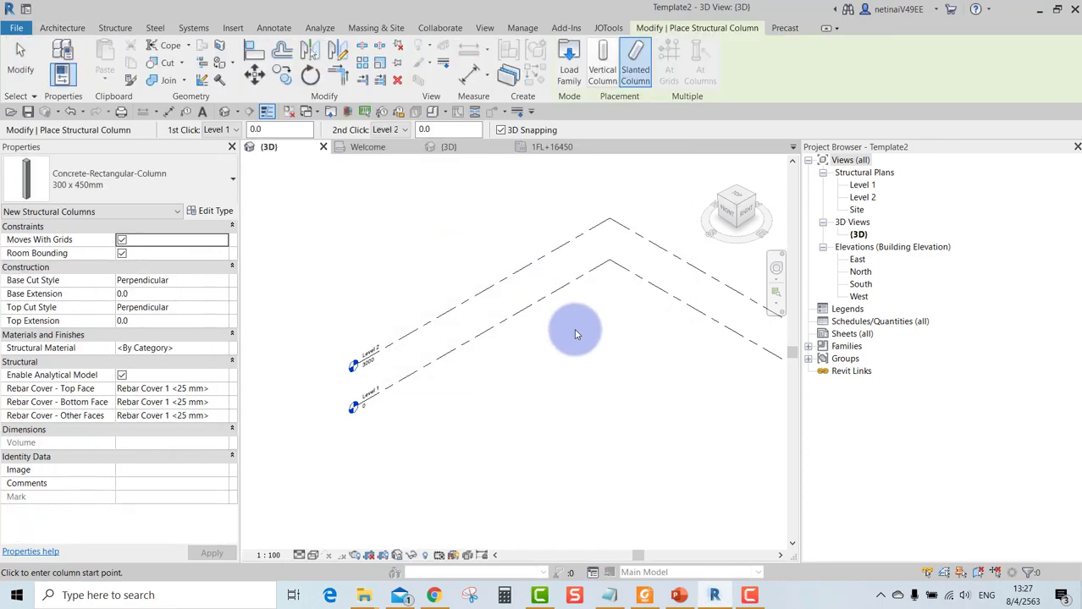
pyautogui.click(151, 177)
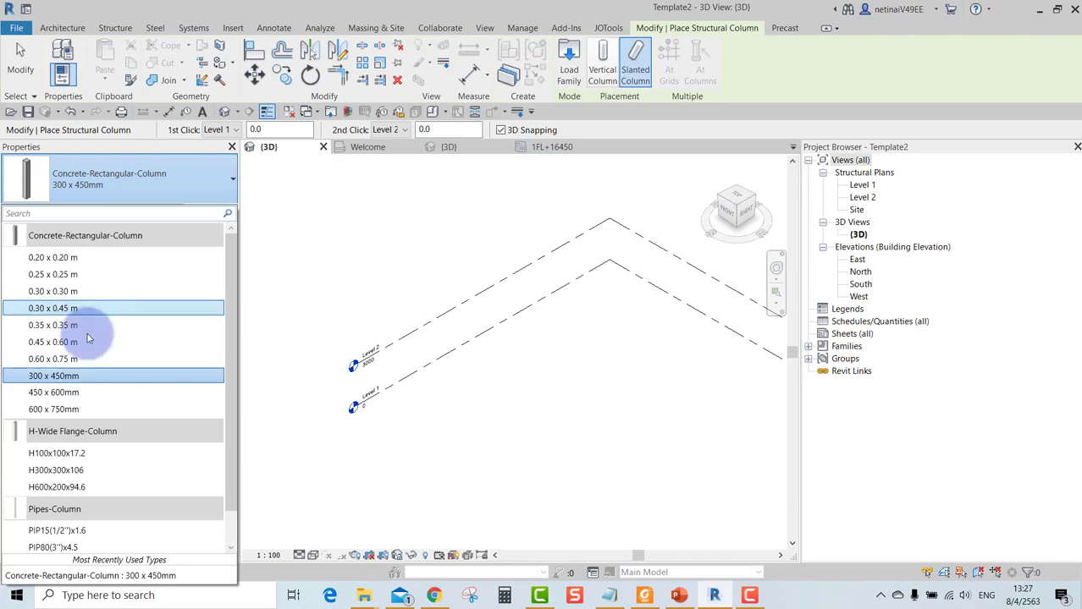
pyautogui.press('Escape')
pyautogui.press('Escape')
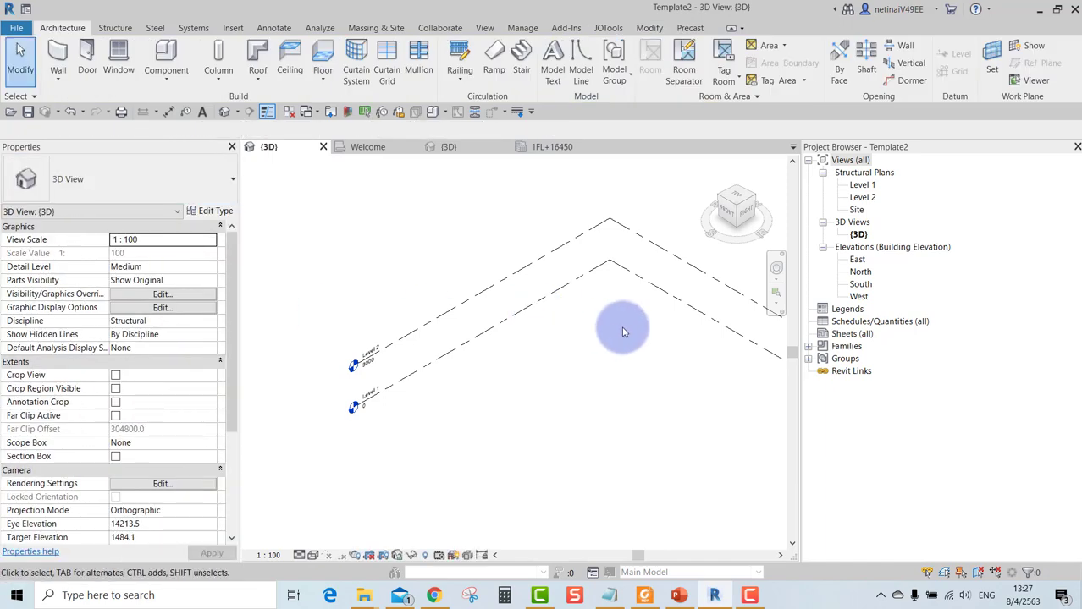
pyautogui.moveTo(622, 330); pyautogui.dragTo(481, 355, button='middle')
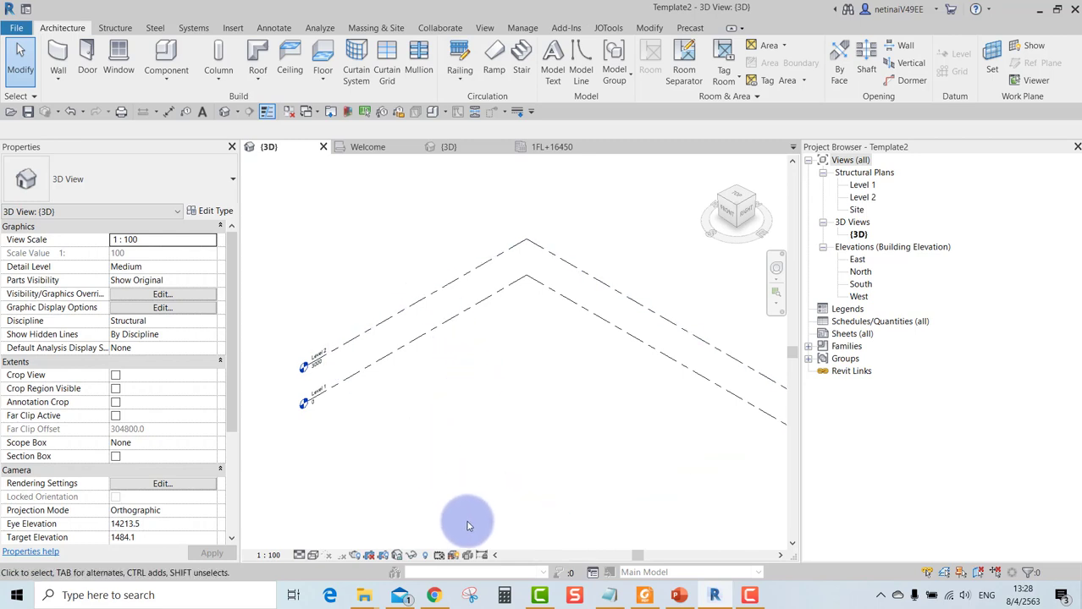
pyautogui.click(163, 599)
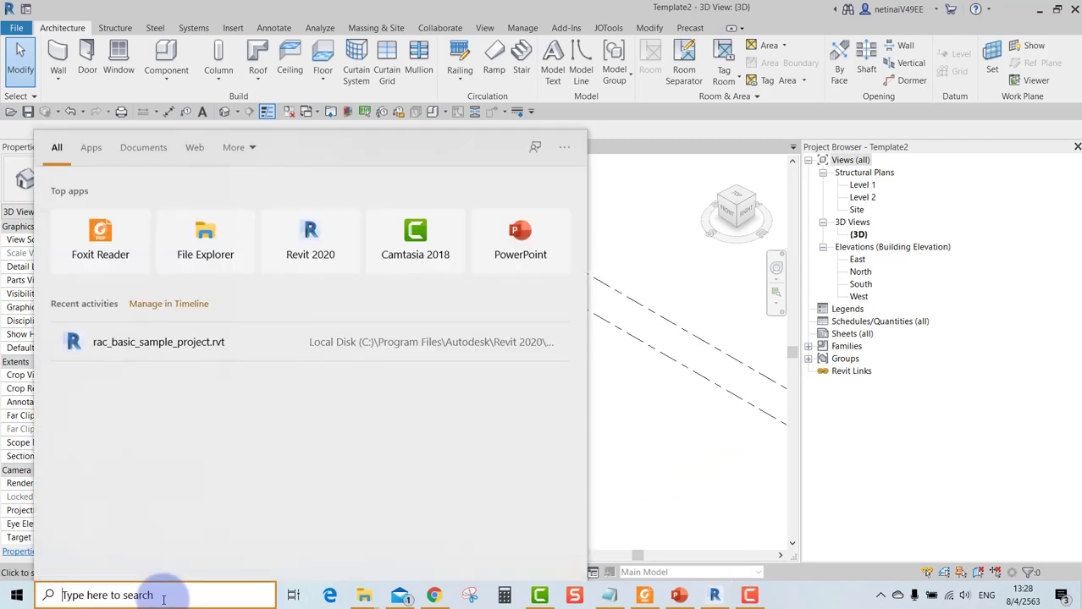
# Launch OneNote via Windows search and open the TESLA BIM X Blog section.
pyautogui.write('onenote')
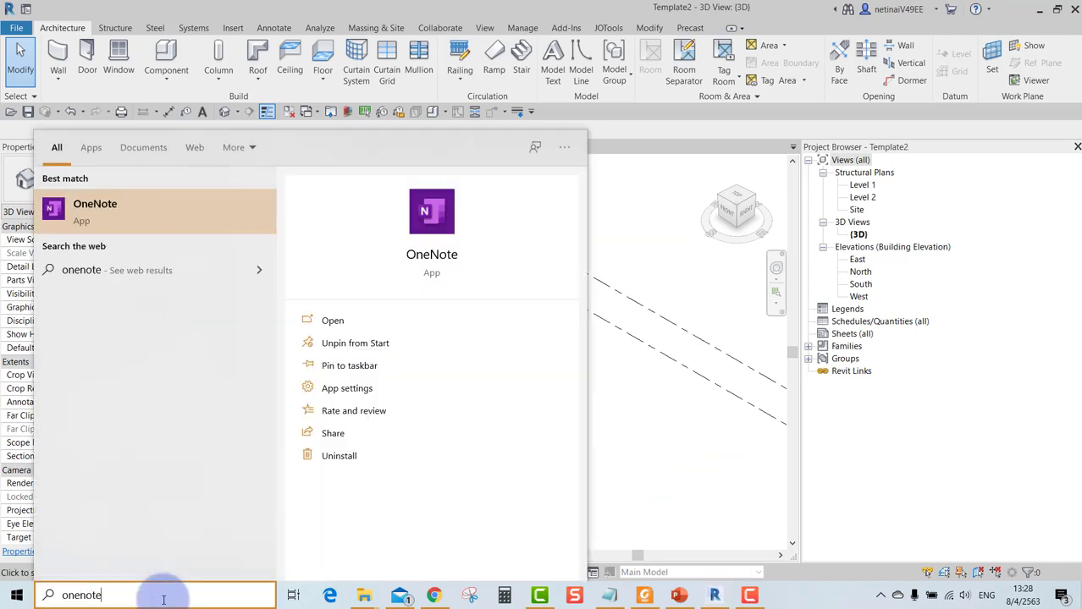
pyautogui.click(161, 213)
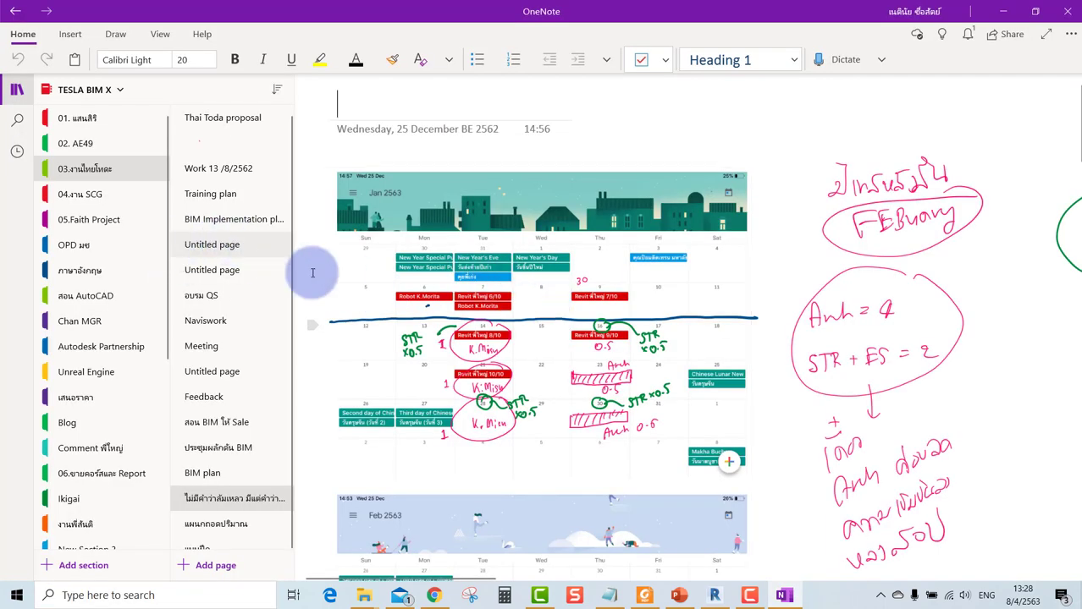
pyautogui.scroll(-1, 228, 279)
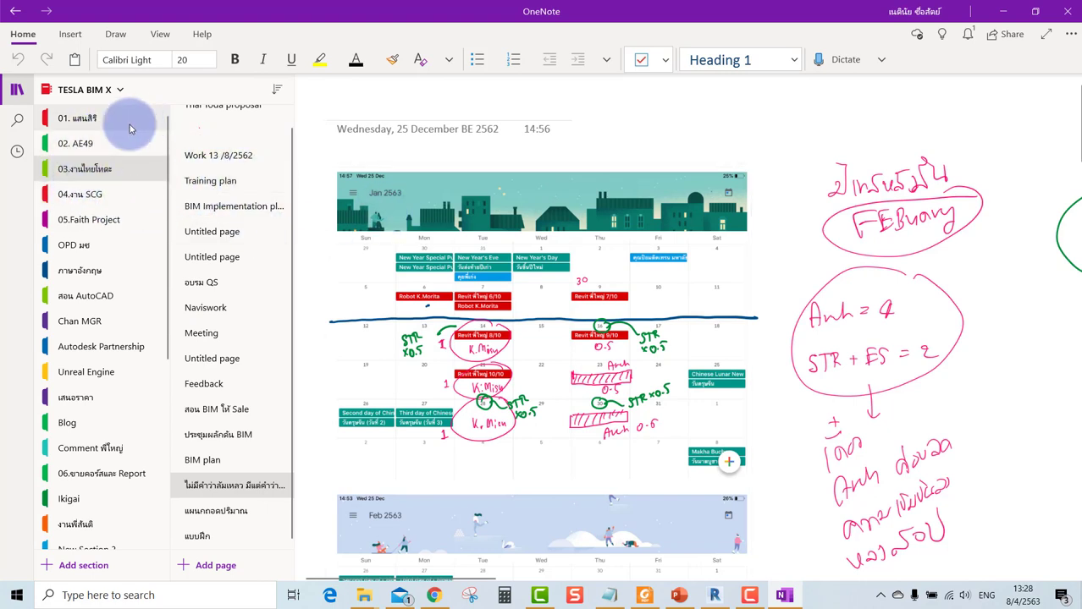
pyautogui.click(99, 424)
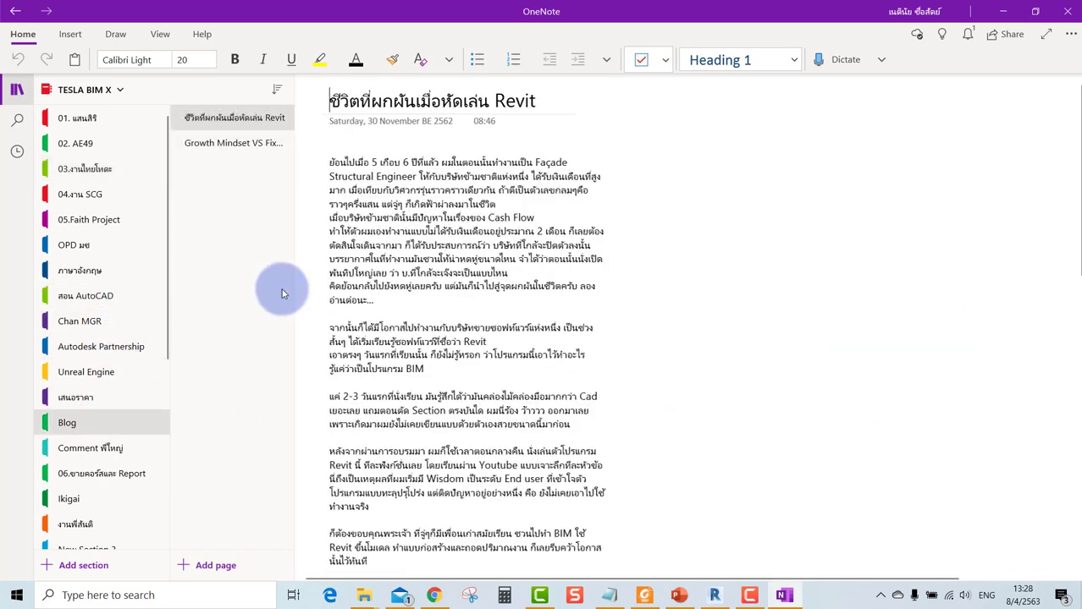
# Add a 'Template Request' page listing 'ขาด Tag Family พื้น' and 'ขาด family Title Block'.
pyautogui.click(207, 566)
pyautogui.write('Template Re')
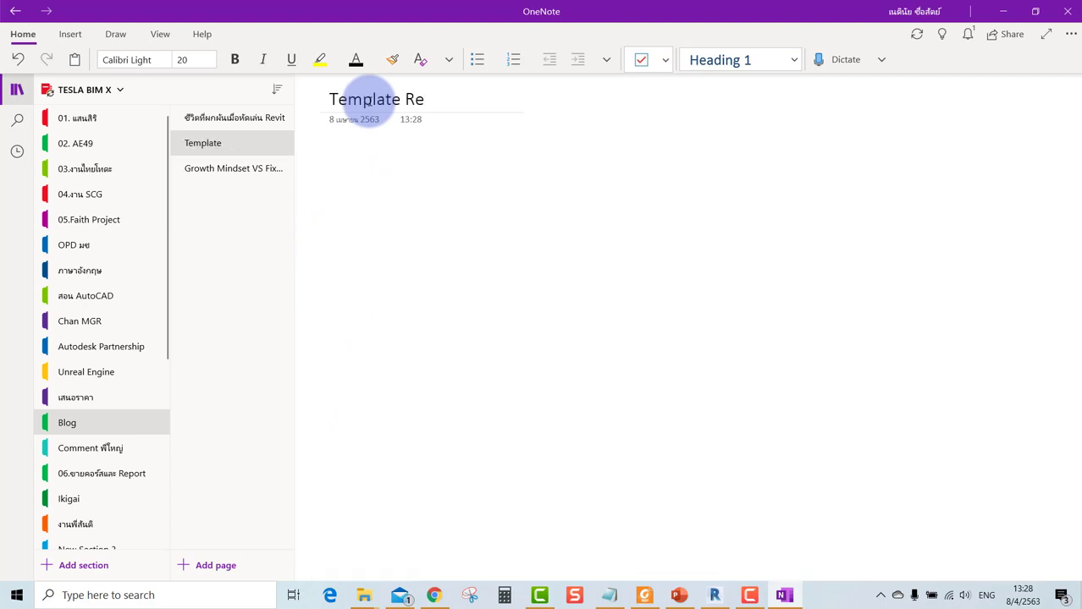
pyautogui.write('quest')
pyautogui.press('Return')
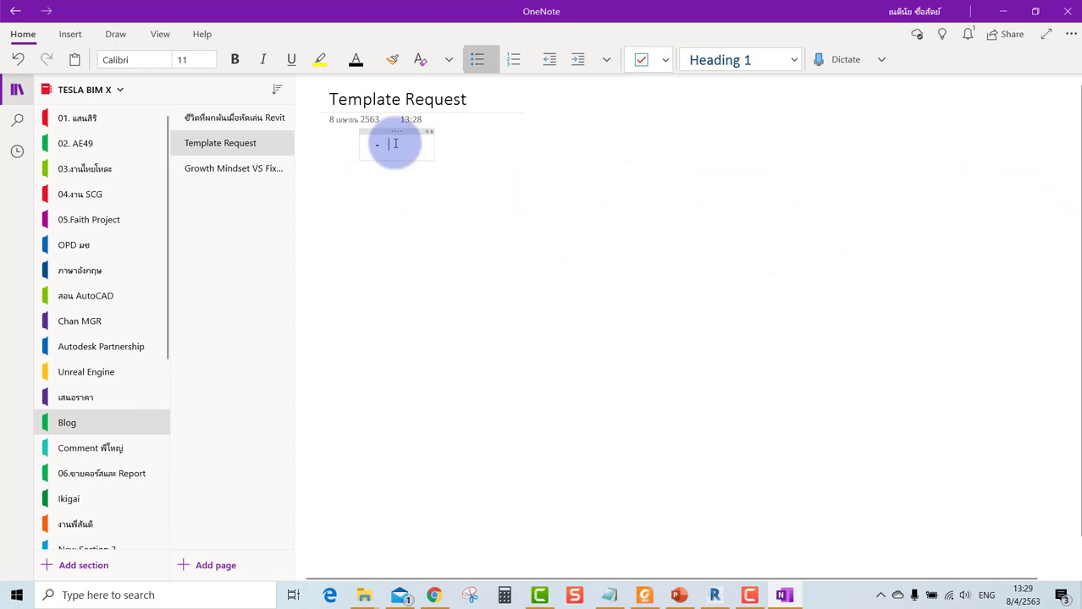
pyautogui.press('BackSpace')
pyautogui.press('BackSpace')
pyautogui.write('ขาด family Title Block')
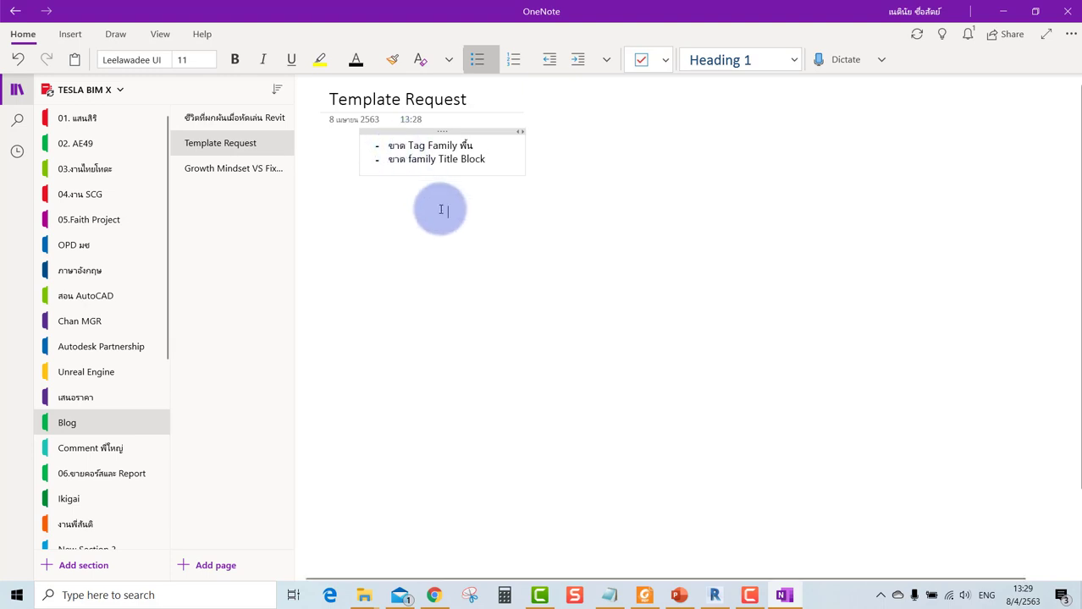
# Move the note list container further left on the Template Request page.
pyautogui.click(474, 145)
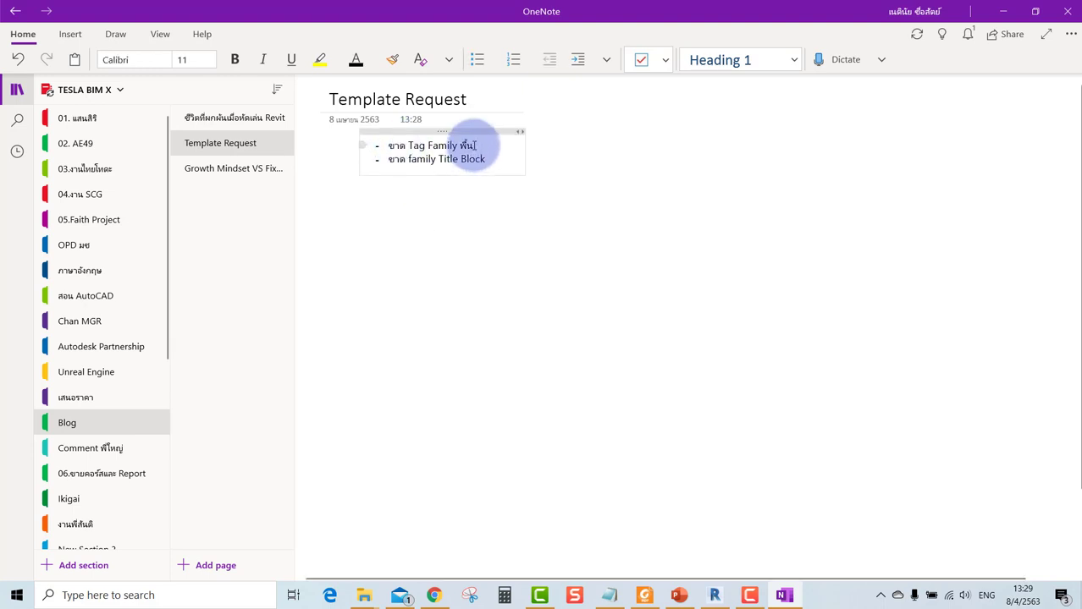
pyautogui.moveTo(478, 133); pyautogui.dragTo(461, 134)
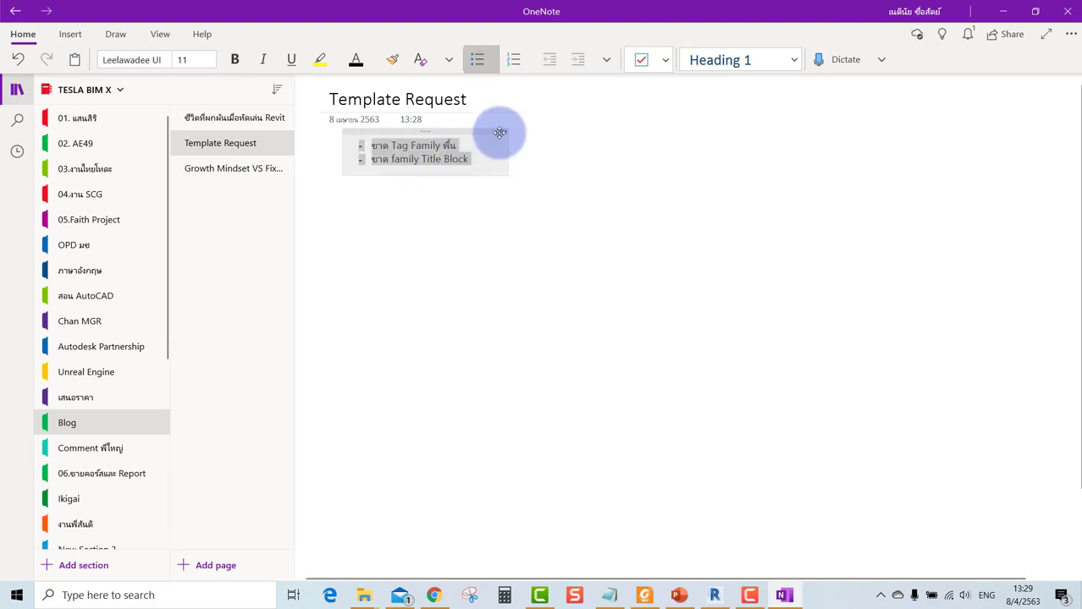
pyautogui.click(566, 144)
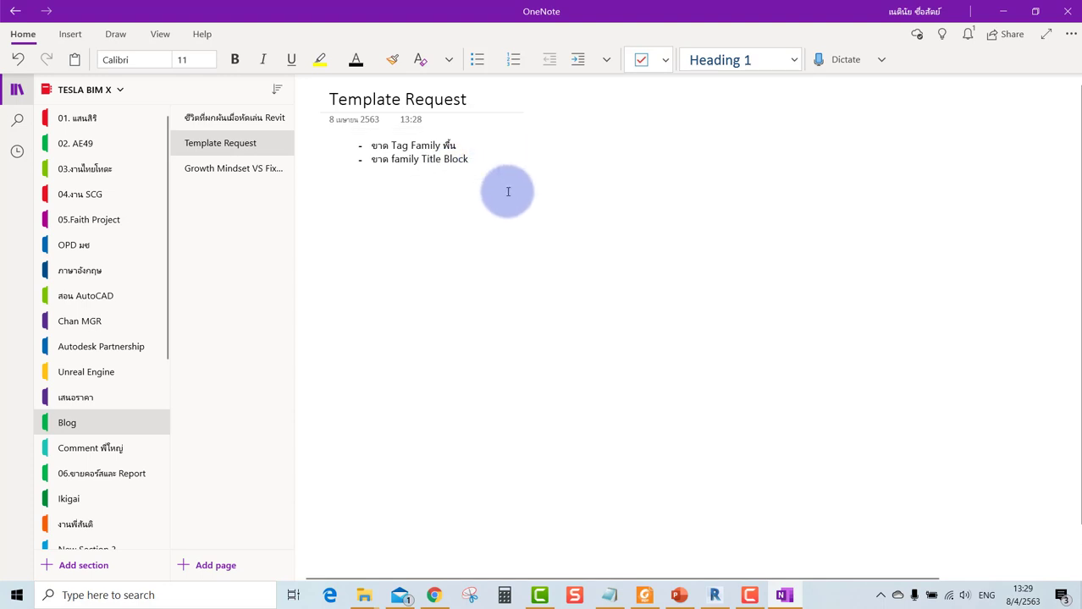
pyautogui.moveTo(413, 145)
pyautogui.click(450, 129)
pyautogui.click(621, 193)
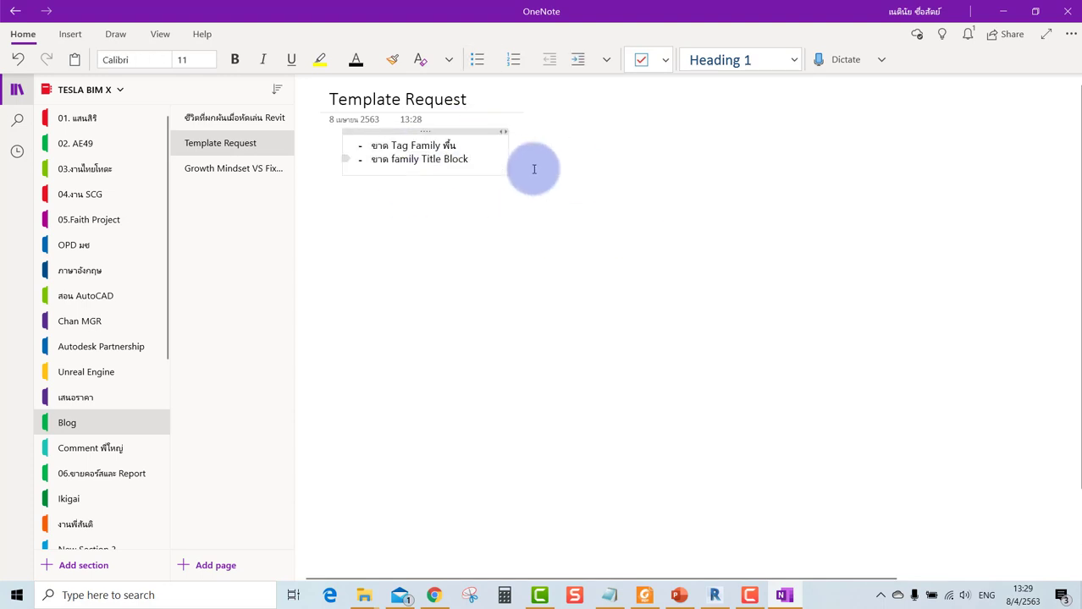
pyautogui.click(472, 131)
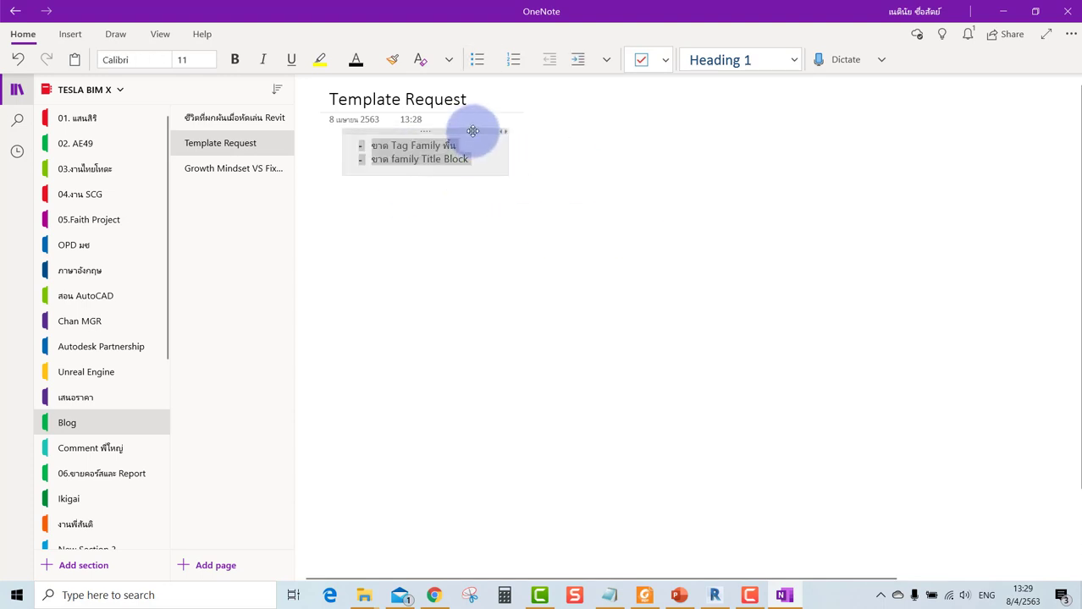
pyautogui.click(535, 160)
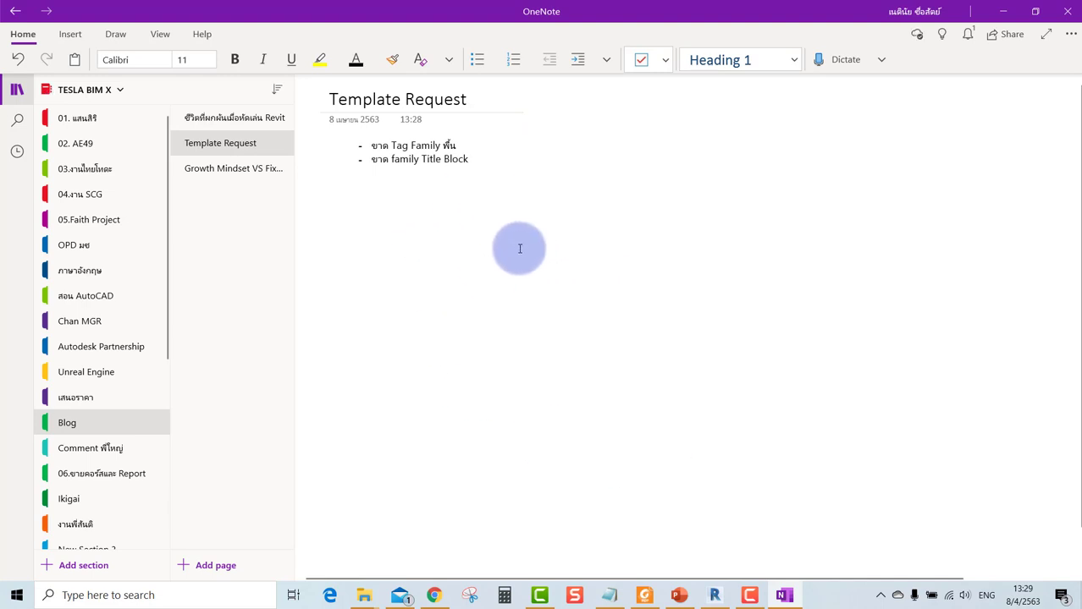
pyautogui.click(446, 135)
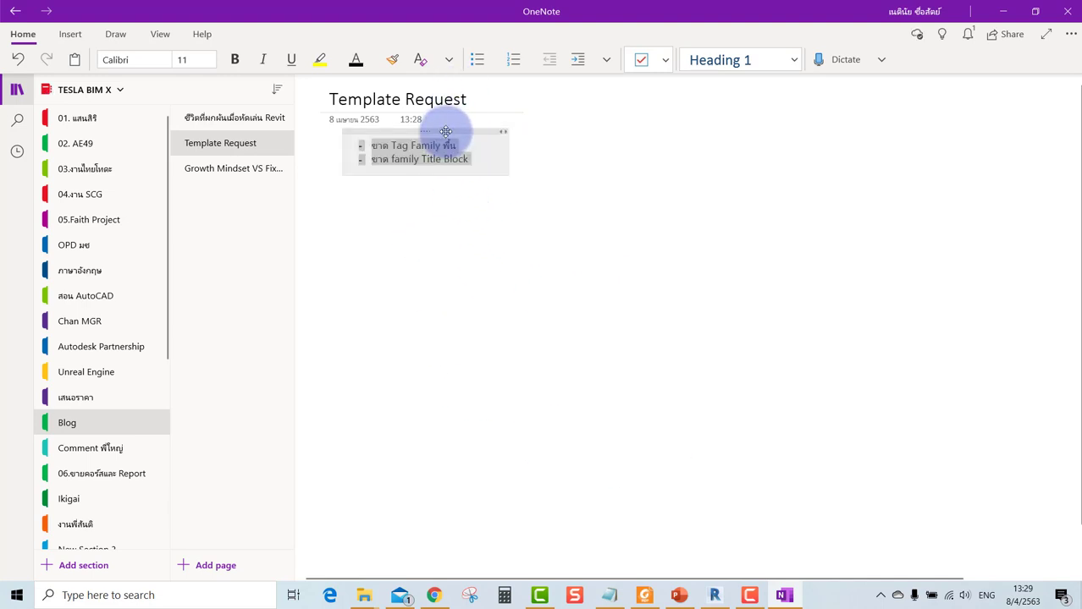
pyautogui.click(568, 160)
pyautogui.click(456, 130)
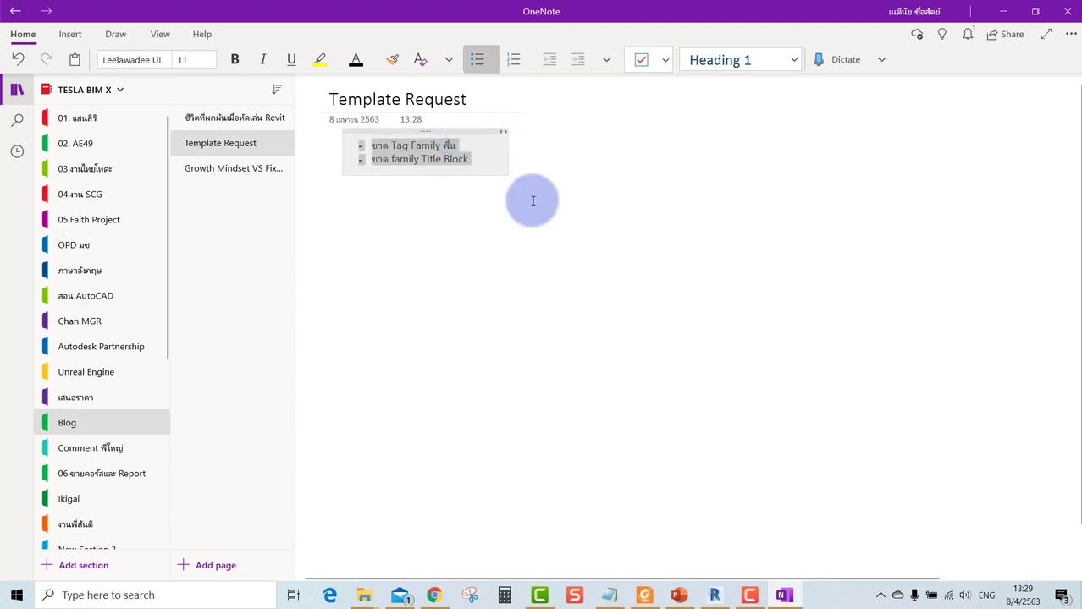
pyautogui.click(546, 209)
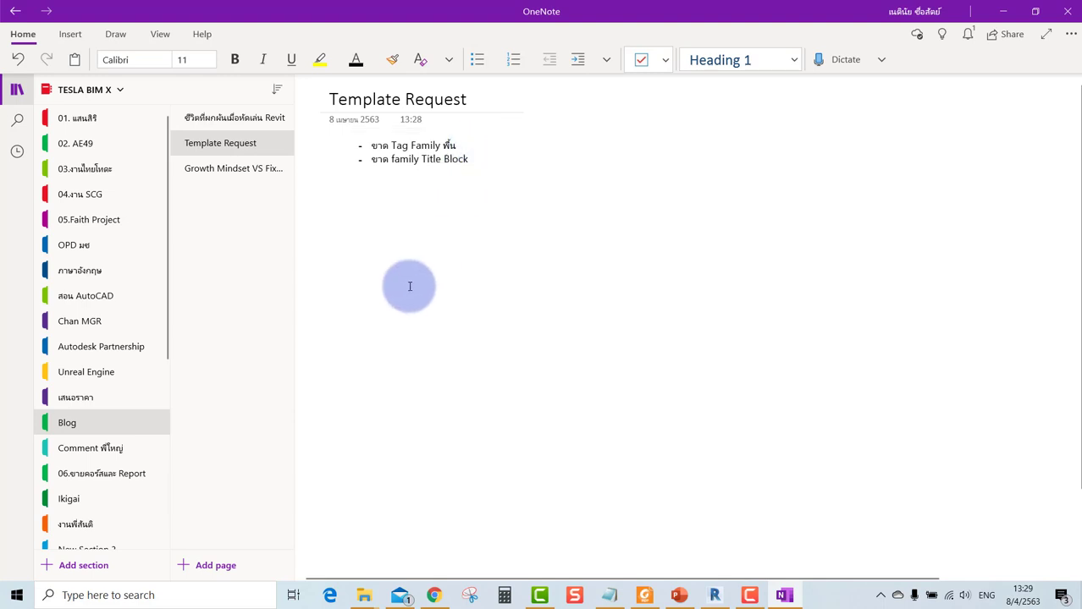